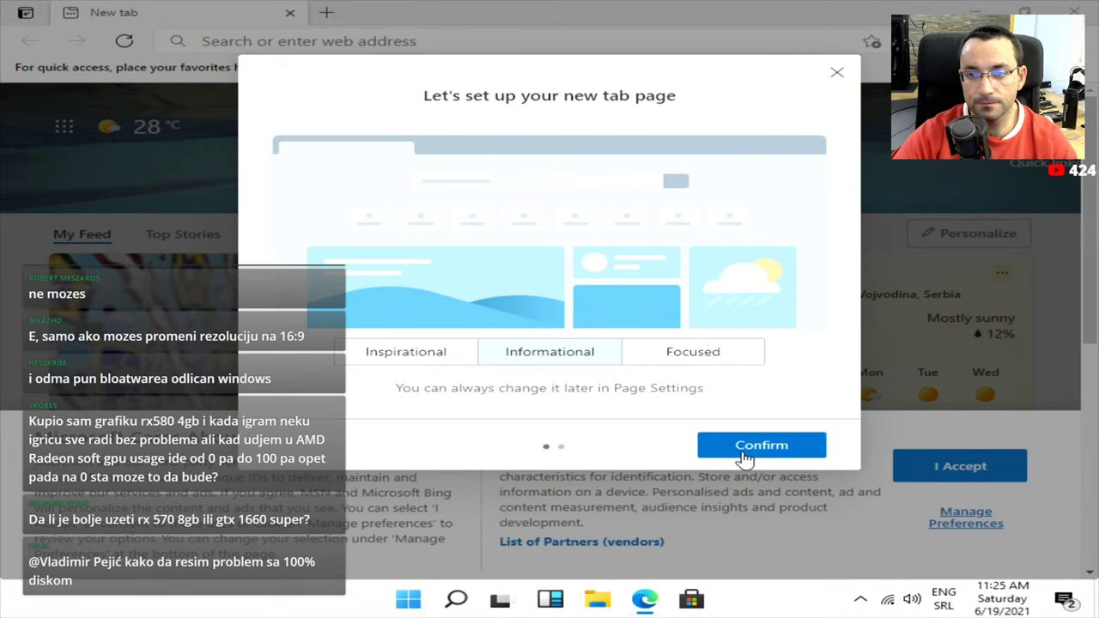
Step: Dismiss Edge's first-run and sync prompts and search Bing for 'amd drivers'
{"action": "left_click", "coordinate": [761, 446]}
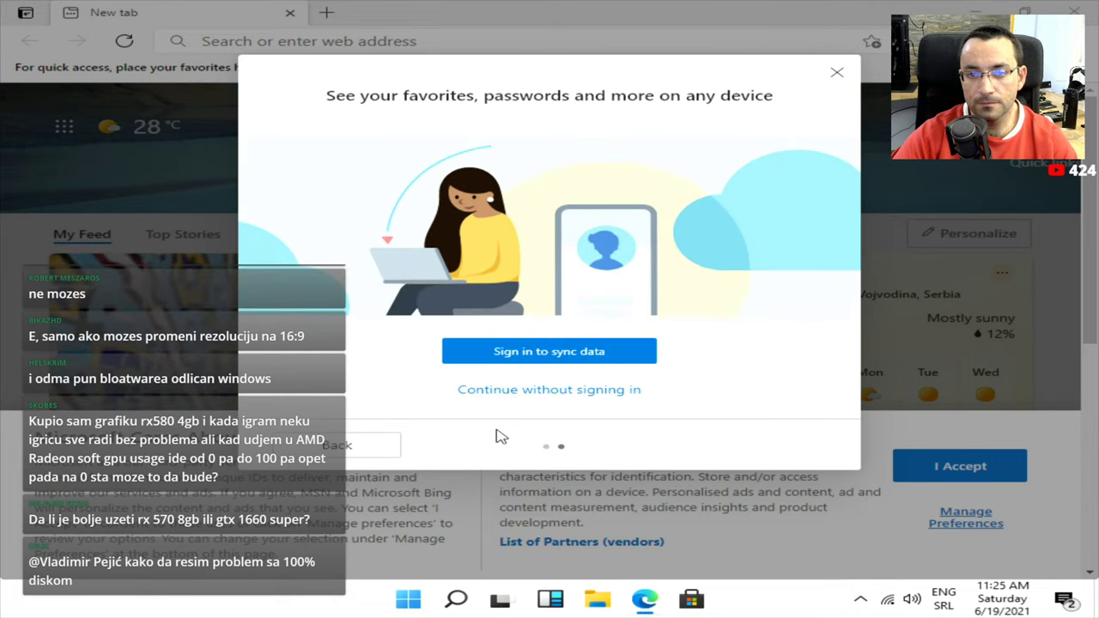
{"action": "left_click", "coordinate": [836, 72]}
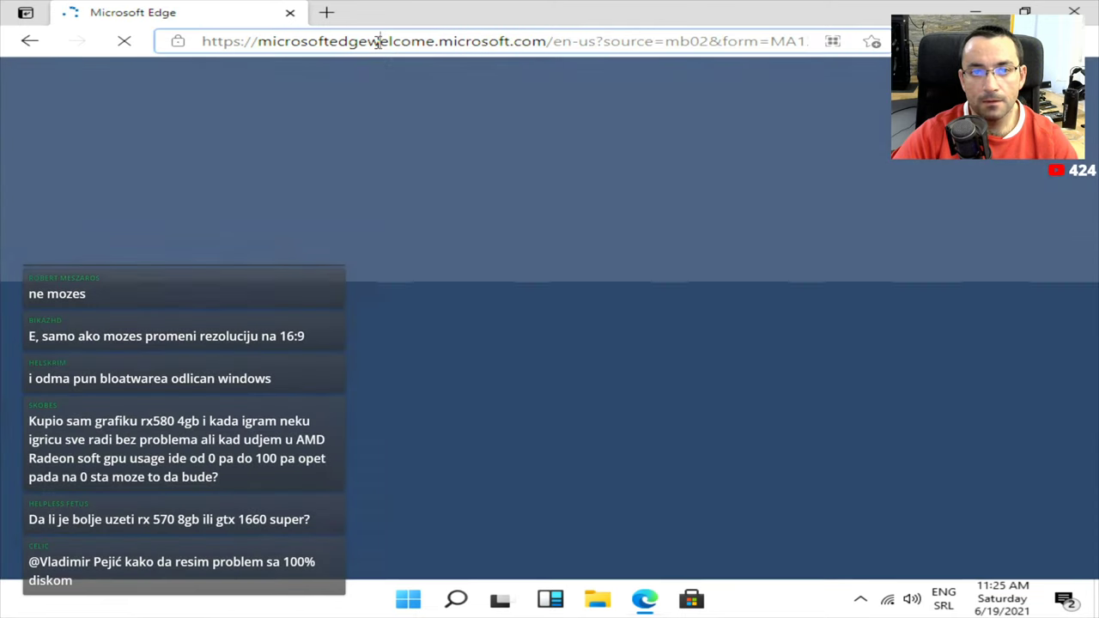
{"action": "left_click", "coordinate": [378, 41]}
{"action": "type", "text": "amd drivers"}
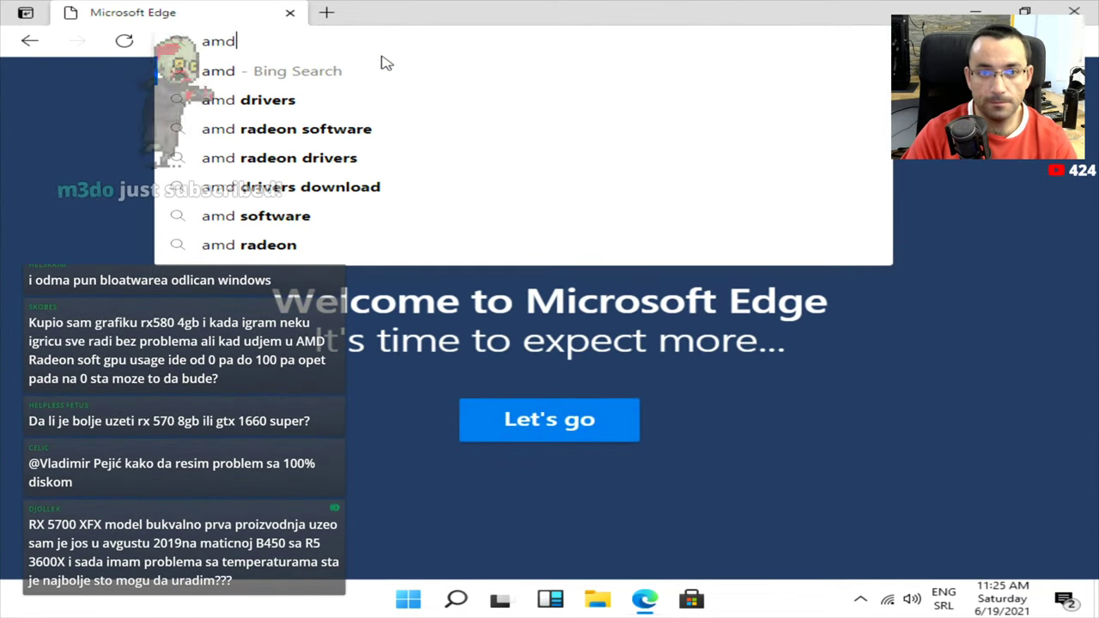
{"action": "key", "text": "Down"}
{"action": "key", "text": "Down"}
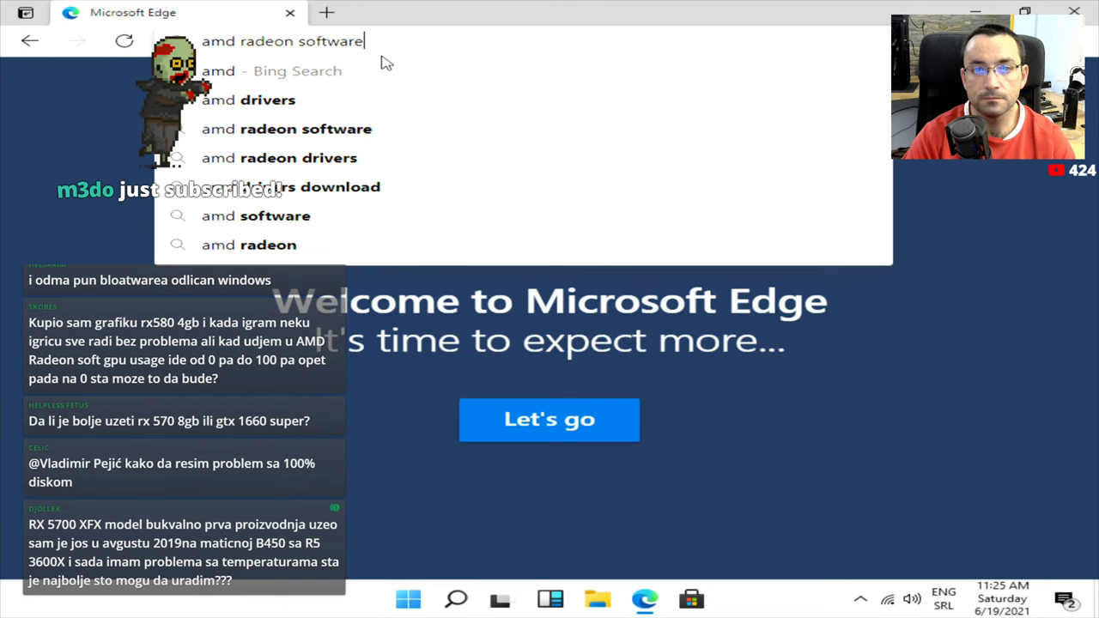
{"action": "key", "text": "Up"}
{"action": "key", "text": "Return"}
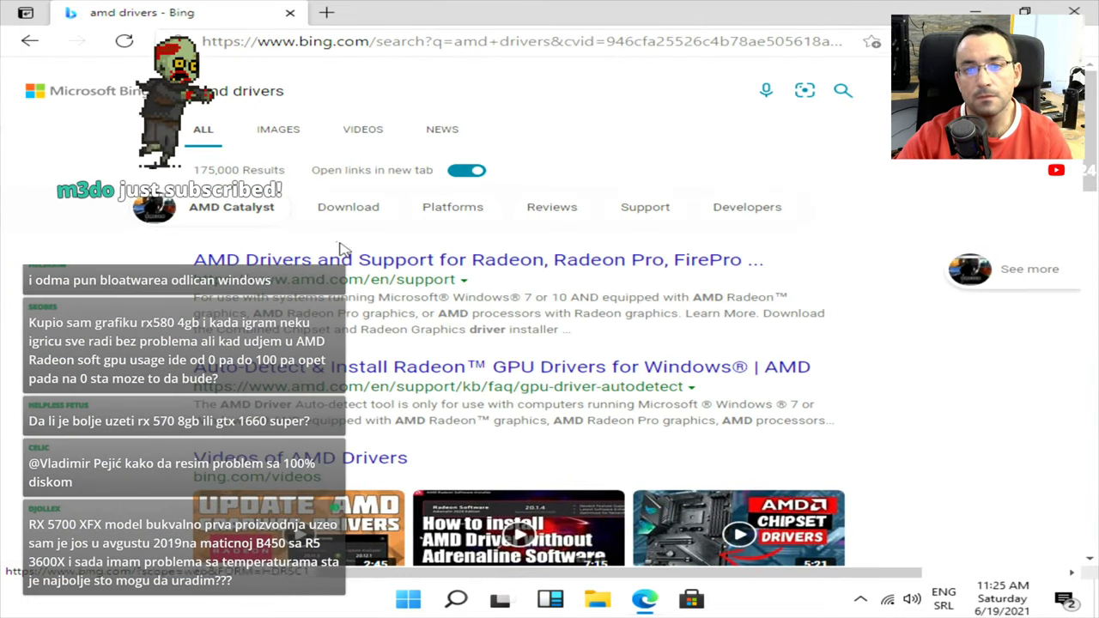
Step: On AMD Drivers and Support, select AMD Radeon RX 6900 XT and open its driver page
{"action": "left_click", "coordinate": [606, 268]}
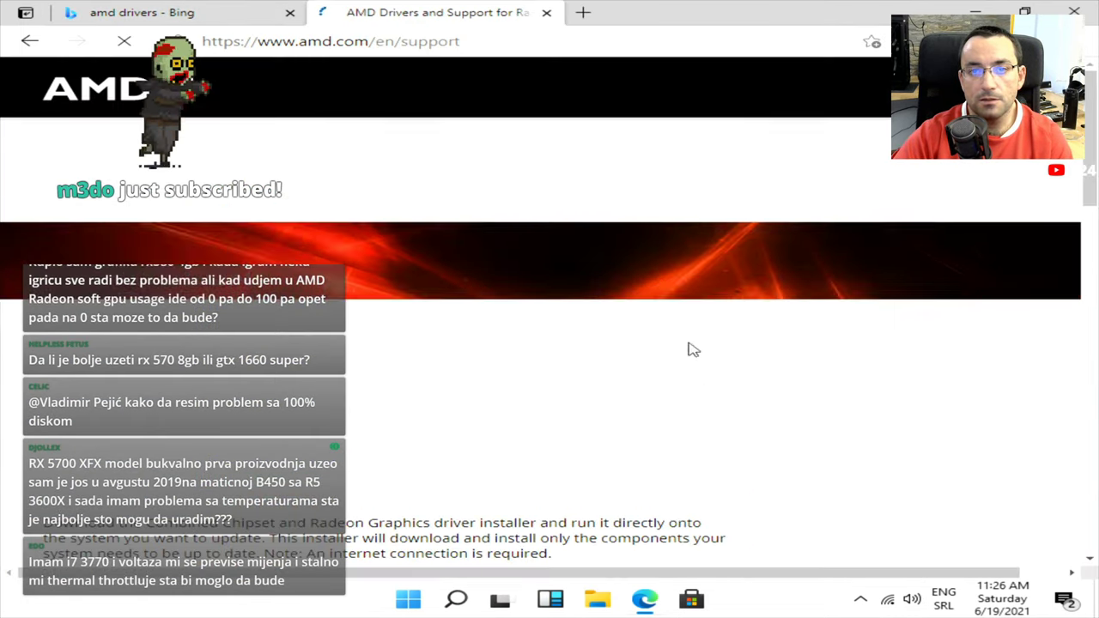
{"action": "scroll", "coordinate": [543, 327], "scroll_direction": "down", "scroll_amount": 2}
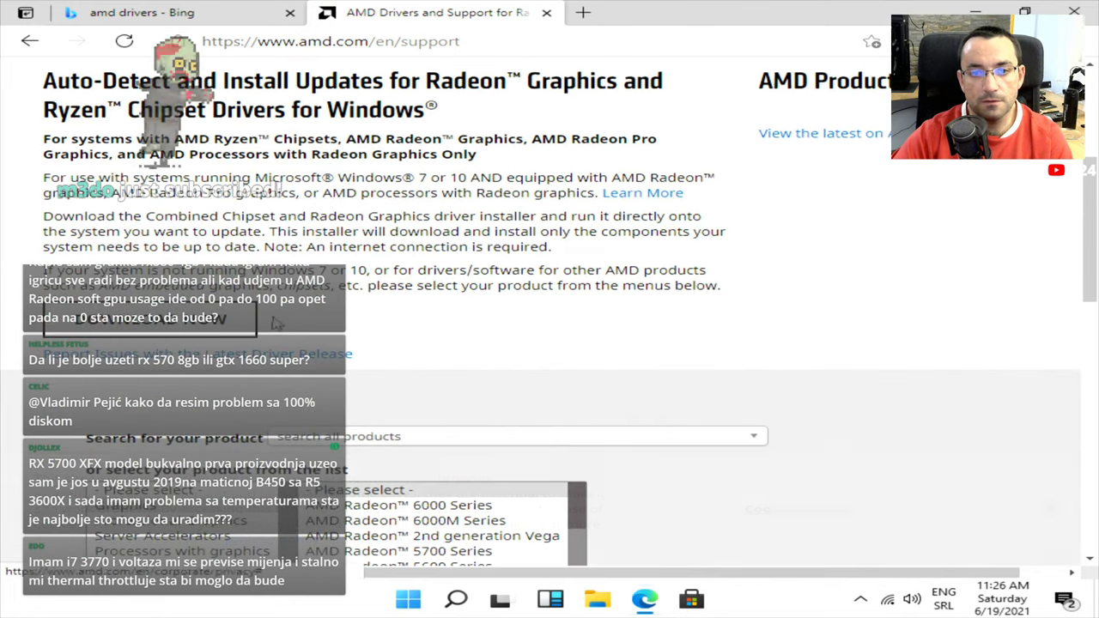
{"action": "left_click", "coordinate": [487, 438]}
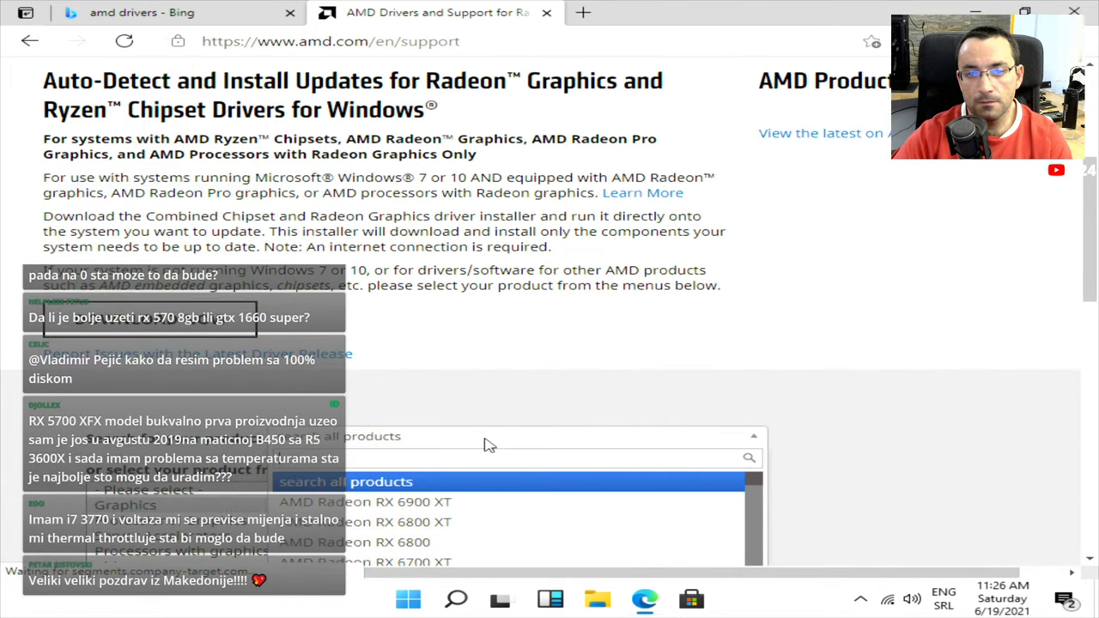
{"action": "left_click", "coordinate": [419, 507]}
{"action": "scroll", "coordinate": [554, 395], "scroll_direction": "down", "scroll_amount": 5}
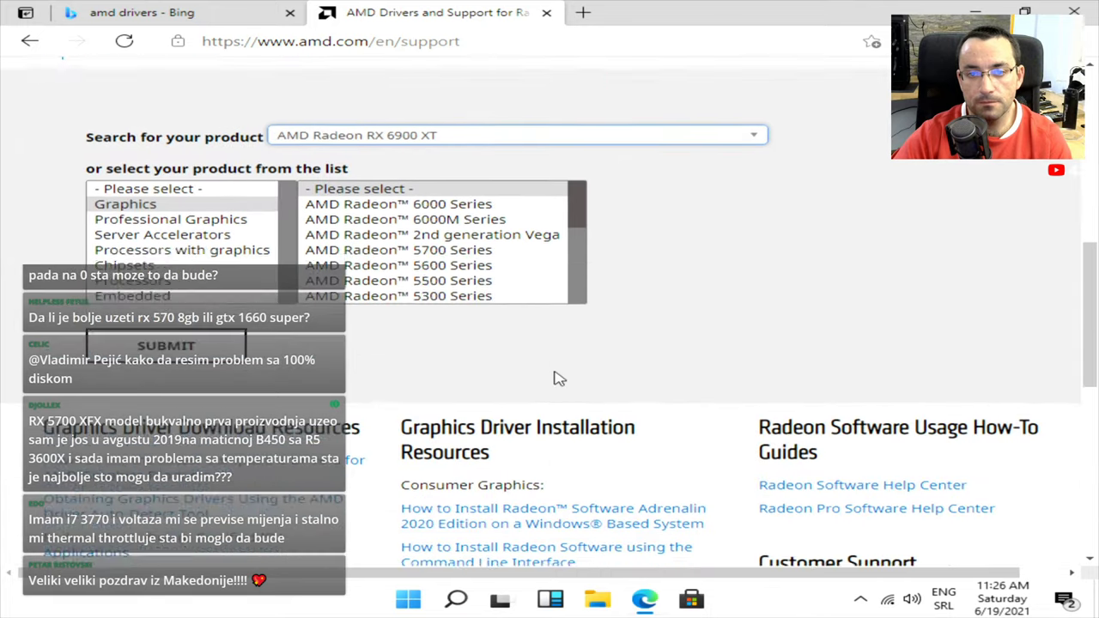
{"action": "left_click", "coordinate": [183, 208]}
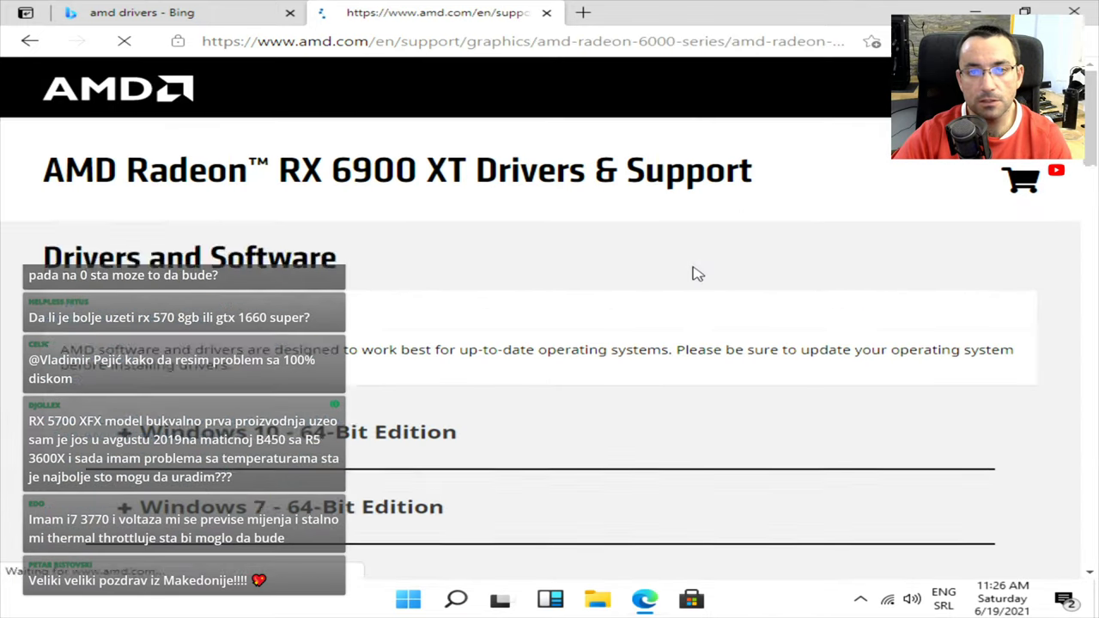
Step: Download the Windows 10 64-Bit Radeon Software Adrenalin 21.5.2 driver package
{"action": "scroll", "coordinate": [739, 327], "scroll_direction": "down", "scroll_amount": 3}
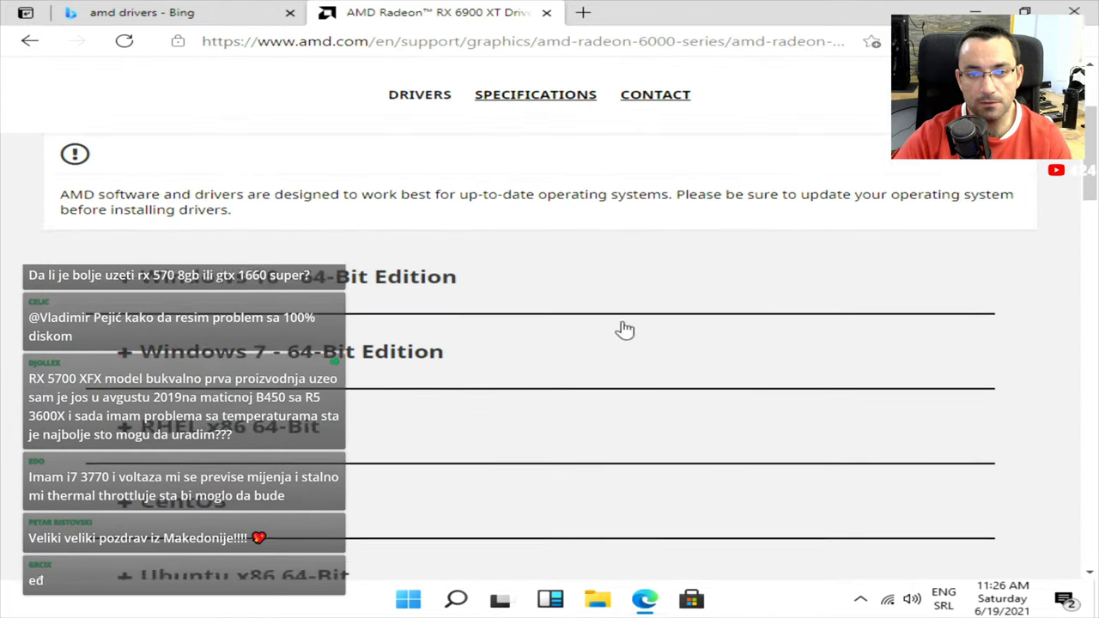
{"action": "left_click", "coordinate": [275, 243]}
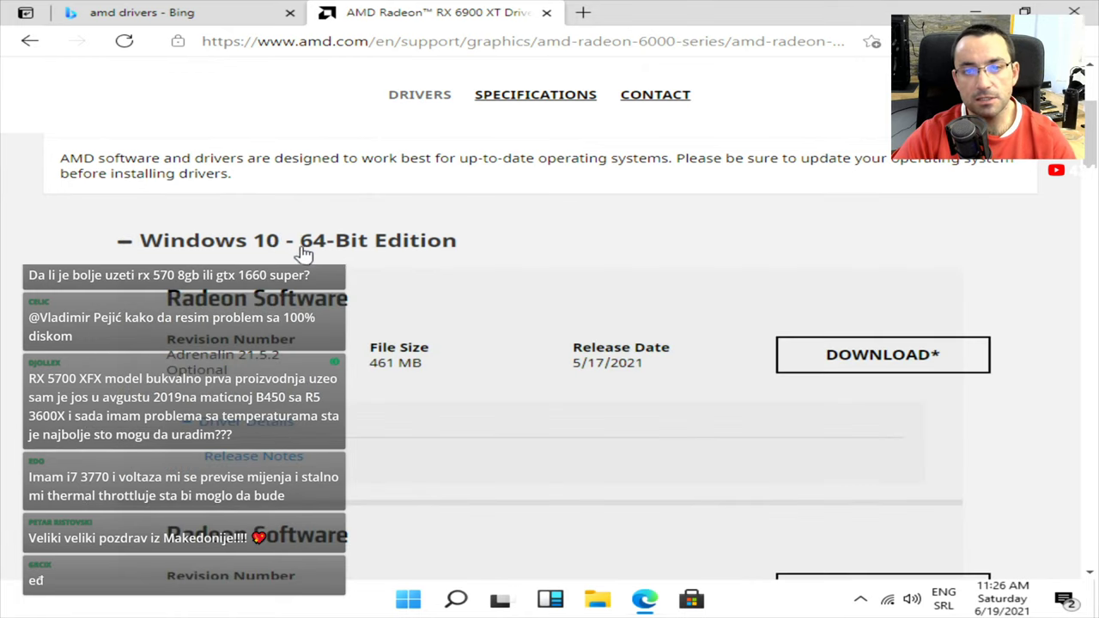
{"action": "left_click", "coordinate": [904, 367]}
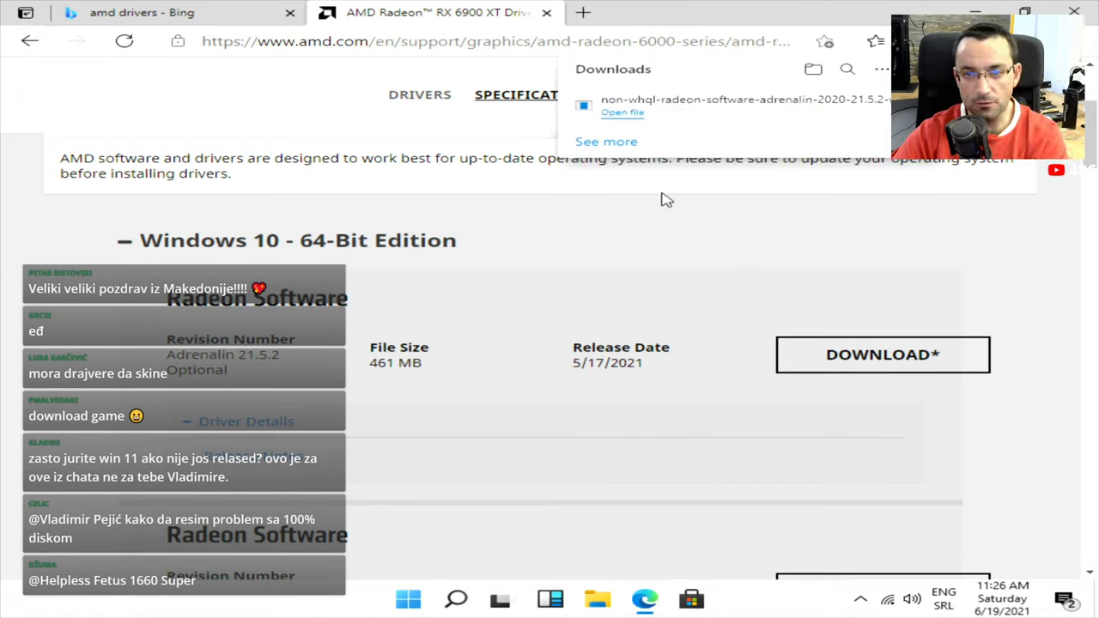
Step: Run the downloaded package, allow it, and extract to the default folder with details shown
{"action": "left_click", "coordinate": [633, 117]}
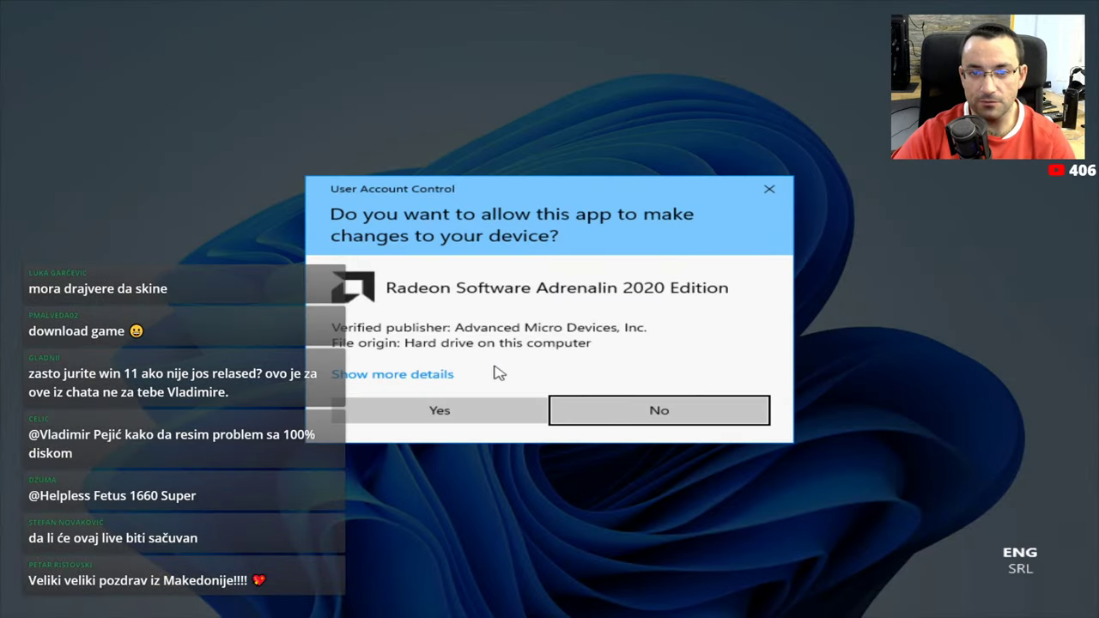
{"action": "left_click", "coordinate": [440, 411]}
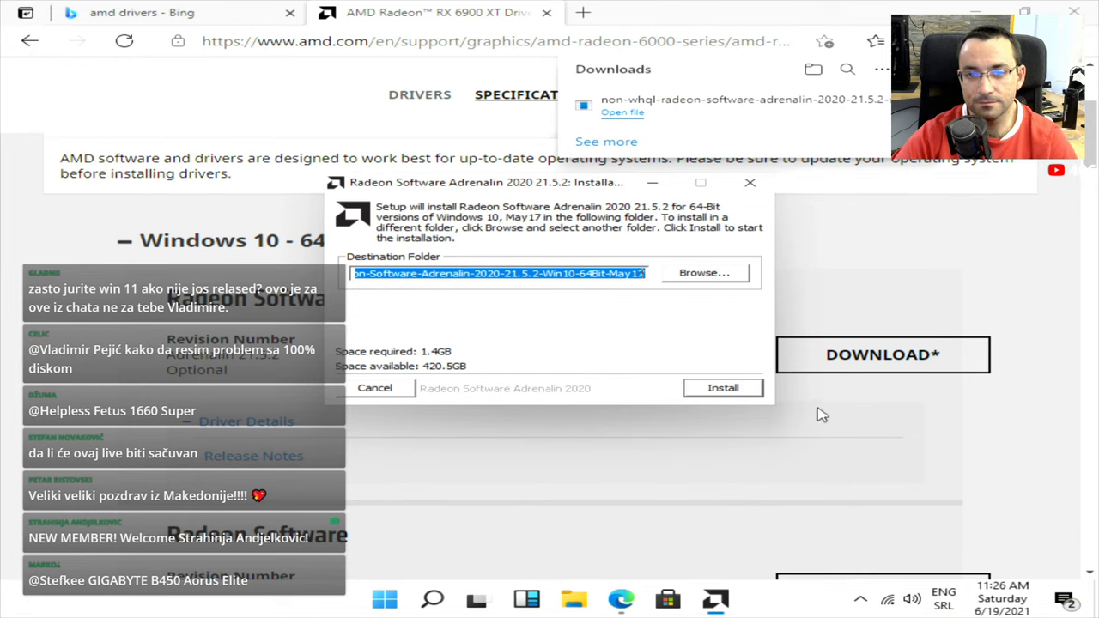
{"action": "left_click", "coordinate": [744, 389]}
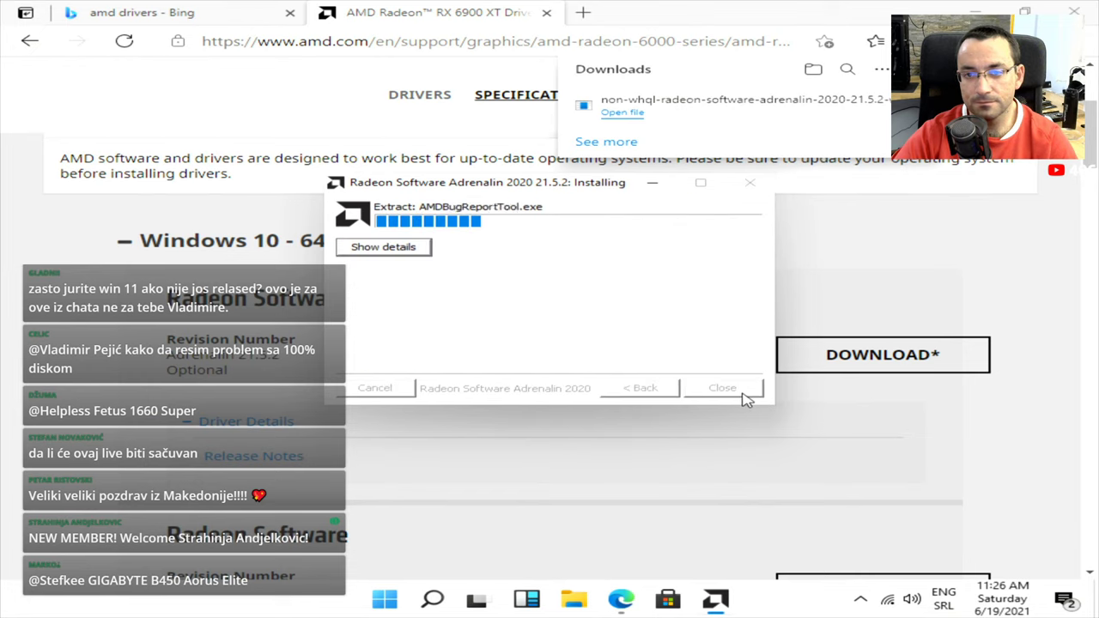
{"action": "left_click", "coordinate": [401, 249]}
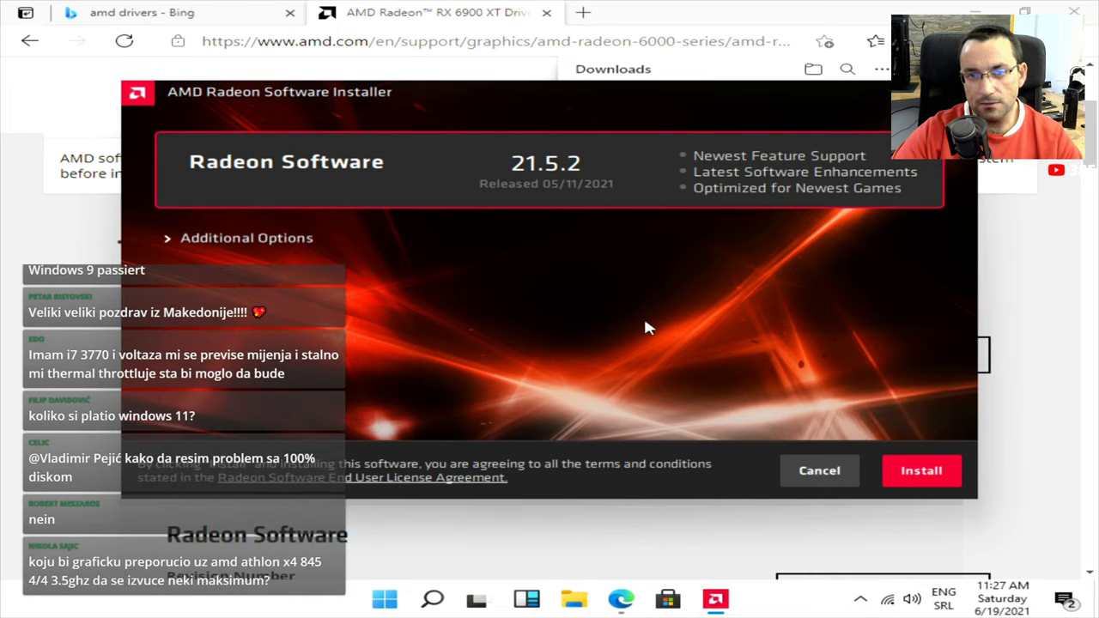
Step: Install Radeon Software 21.5.2, then minimize the finished installer window
{"action": "left_click", "coordinate": [922, 475]}
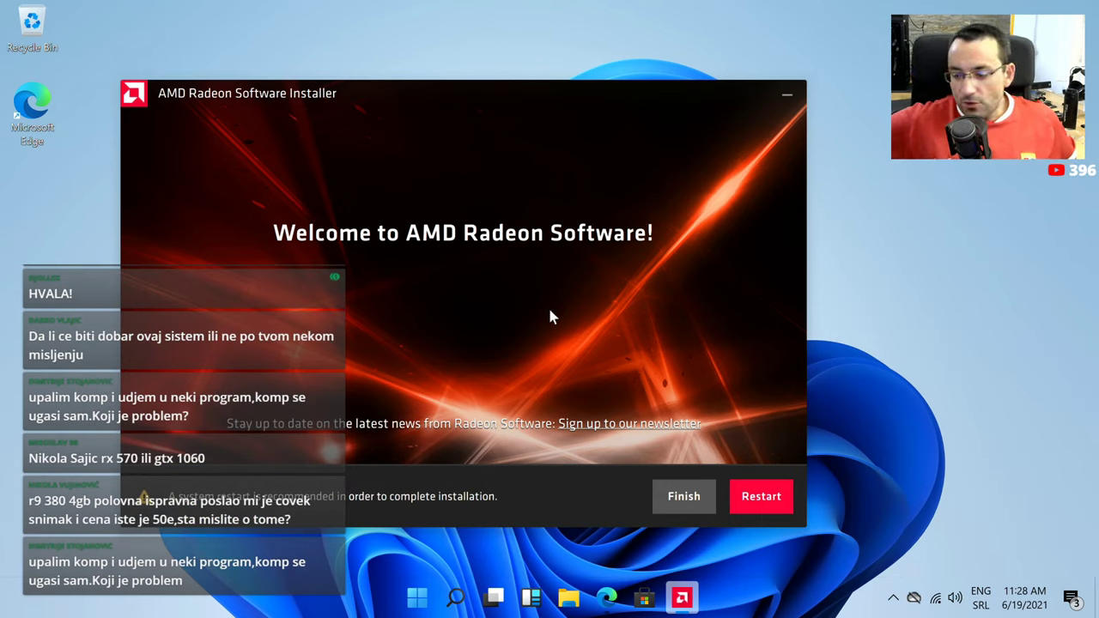
{"action": "left_click", "coordinate": [786, 95]}
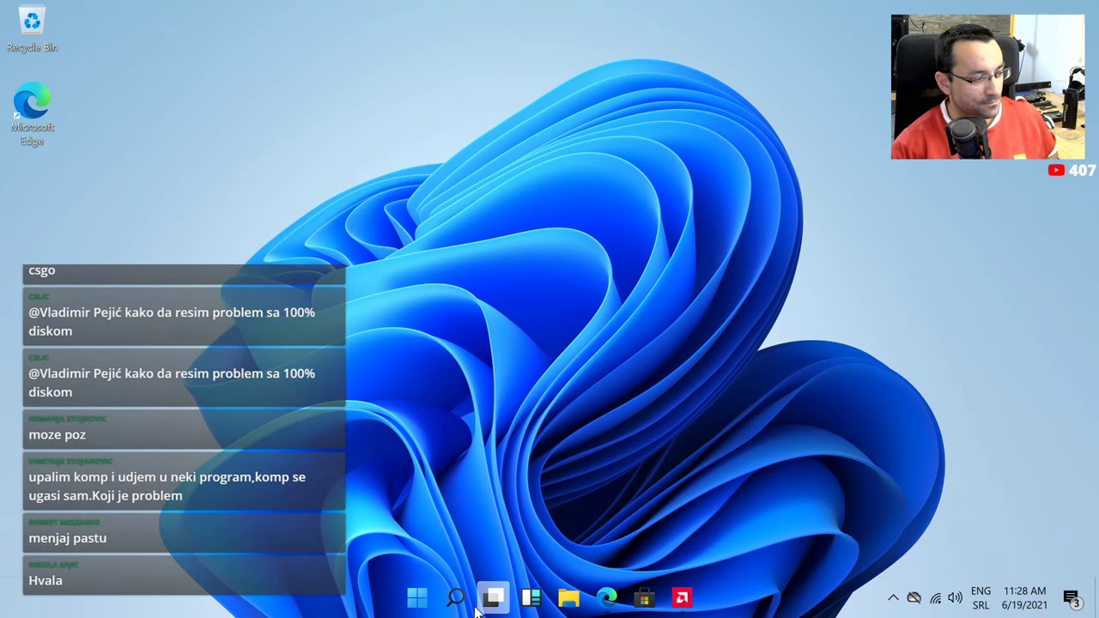
Step: Return to the AMD installer and restart the computer to complete driver installation
{"action": "left_click", "coordinate": [417, 599]}
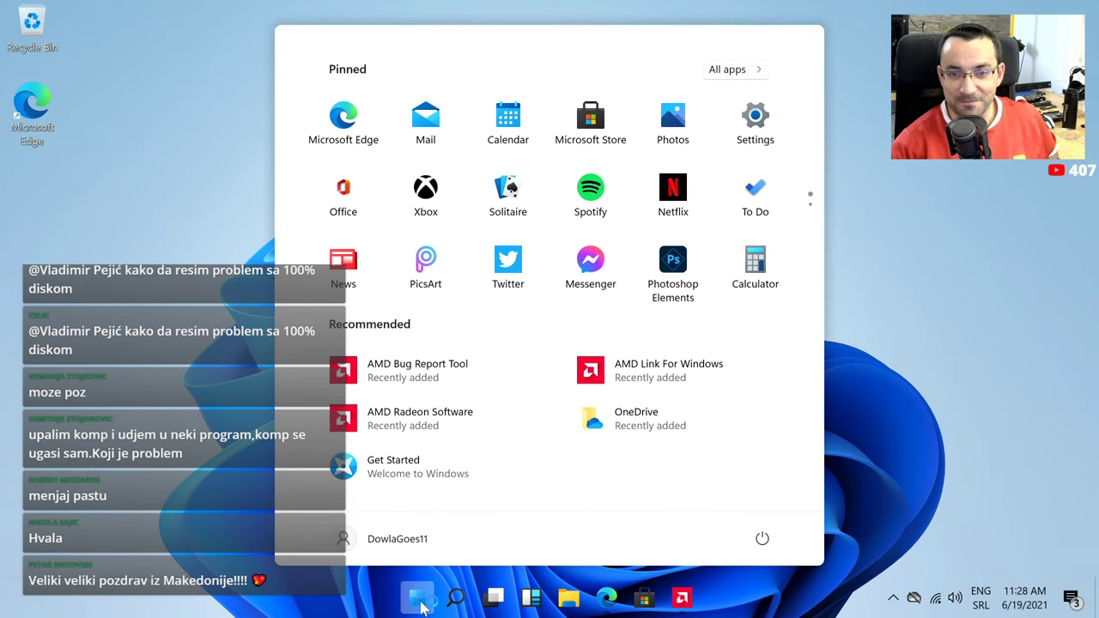
{"action": "left_click", "coordinate": [419, 601]}
{"action": "left_click", "coordinate": [419, 601]}
{"action": "left_click", "coordinate": [419, 601]}
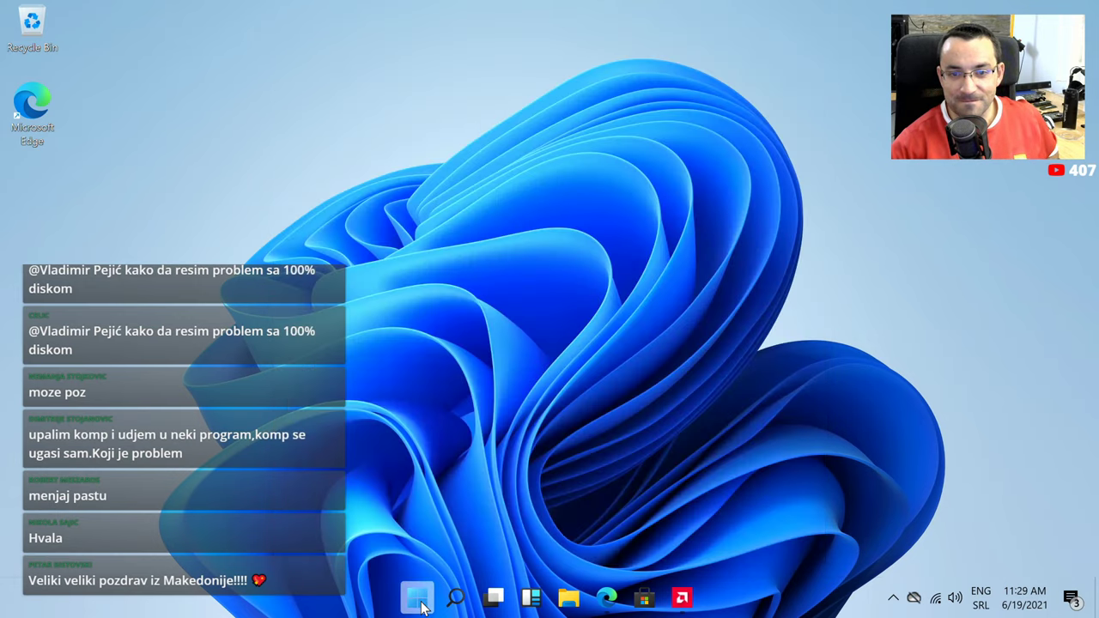
{"action": "left_click", "coordinate": [419, 601]}
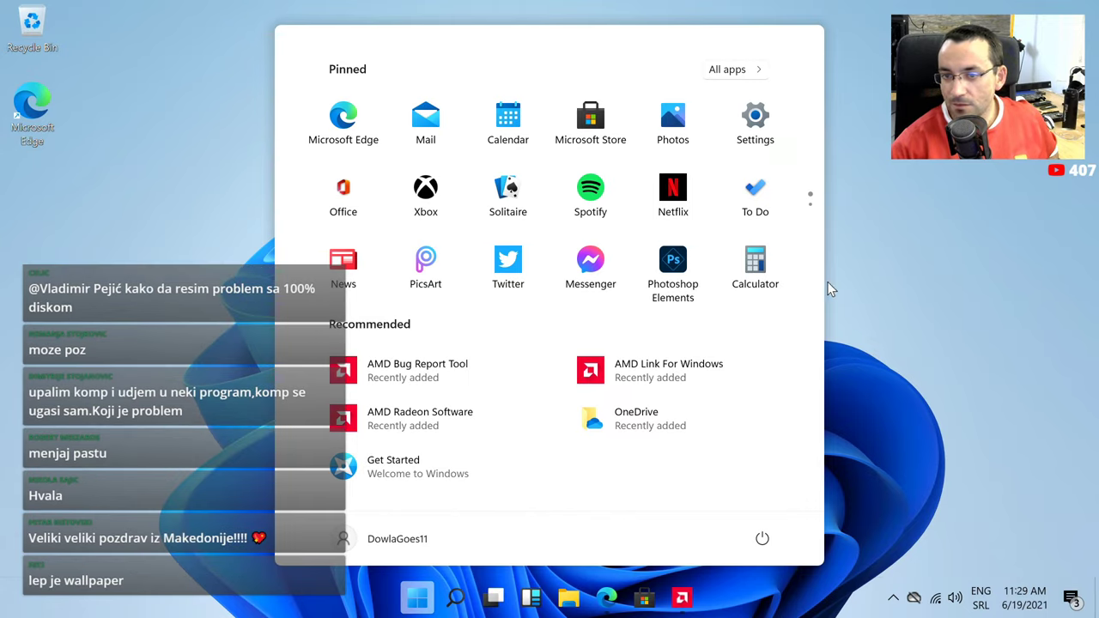
{"action": "left_click", "coordinate": [887, 293]}
{"action": "left_click", "coordinate": [683, 599]}
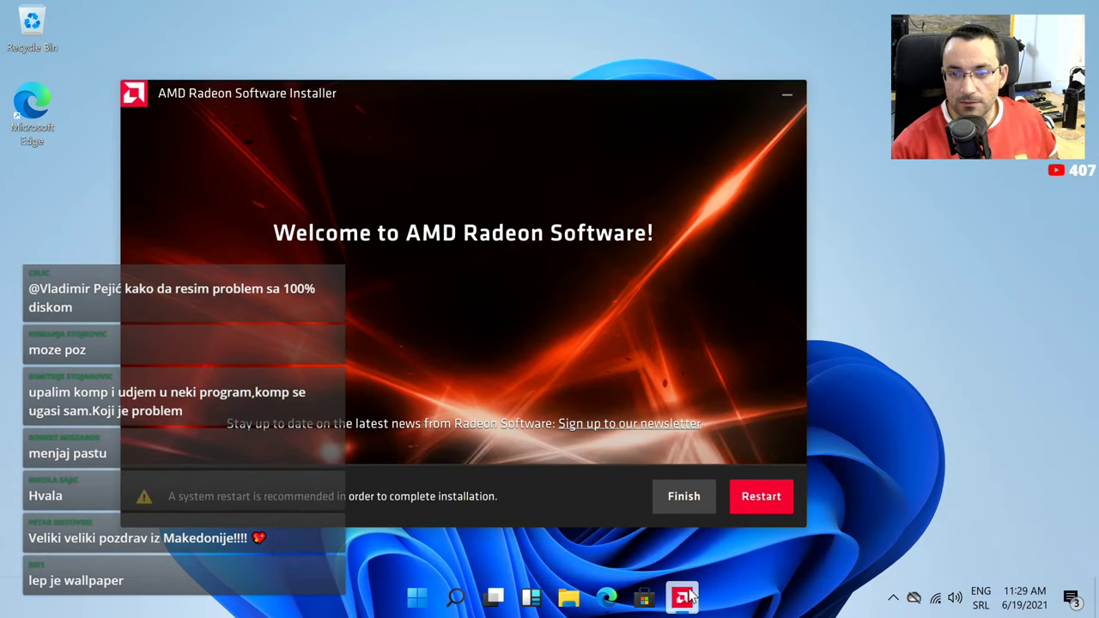
{"action": "left_click", "coordinate": [763, 498]}
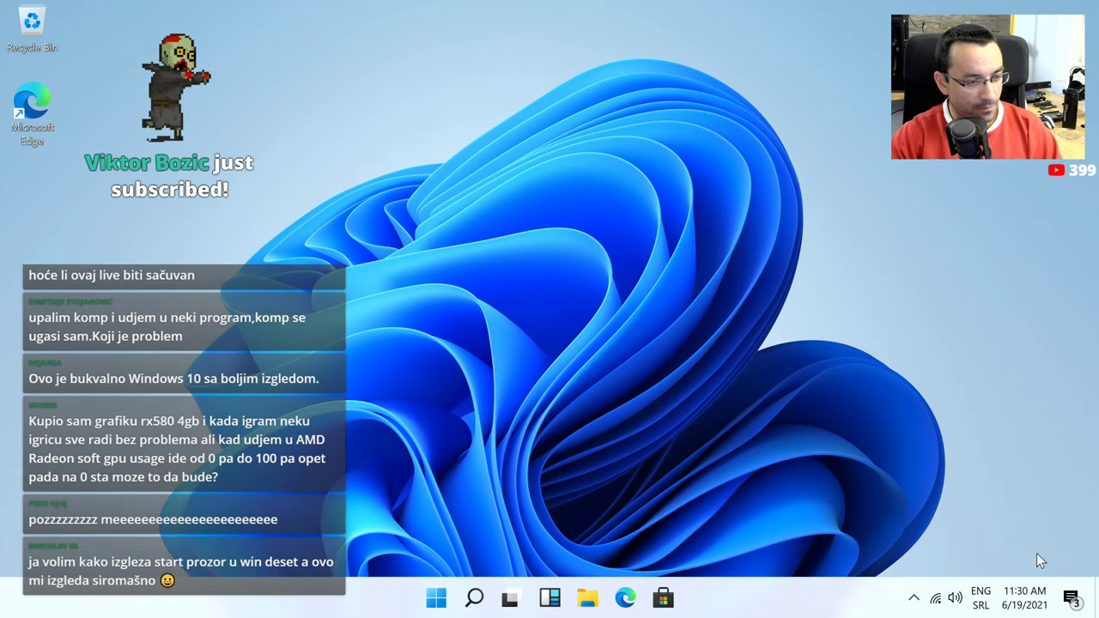
Step: In Date & time settings, set the time zone to (UTC+01:00) Belgrade, Bratislava, Budapest, Ljubljana, Prague
{"action": "right_click", "coordinate": [1023, 599]}
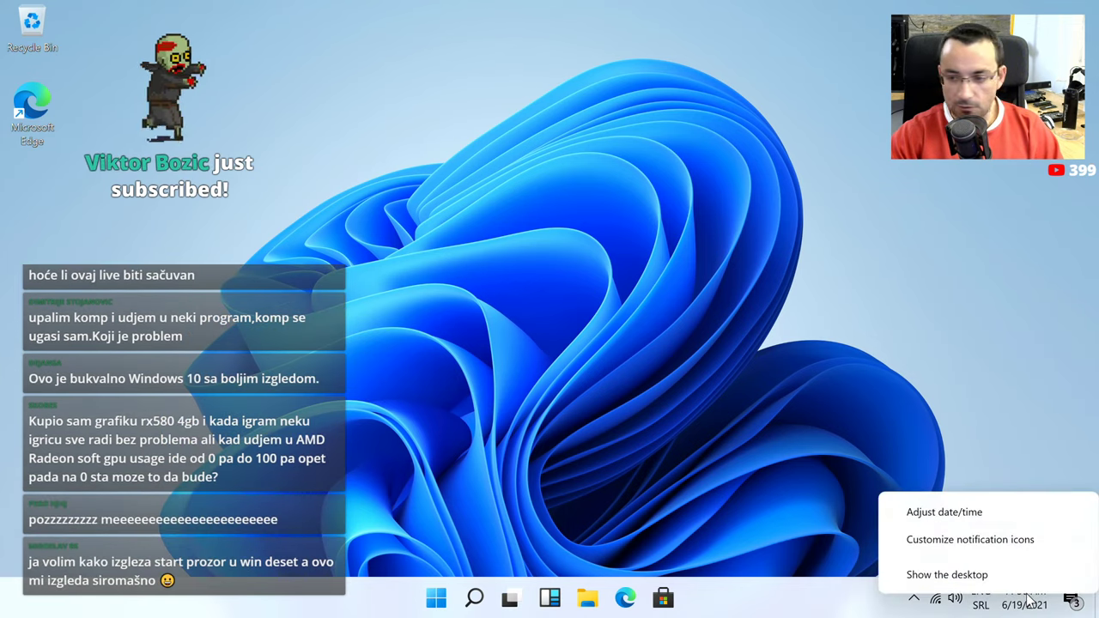
{"action": "left_click", "coordinate": [945, 512]}
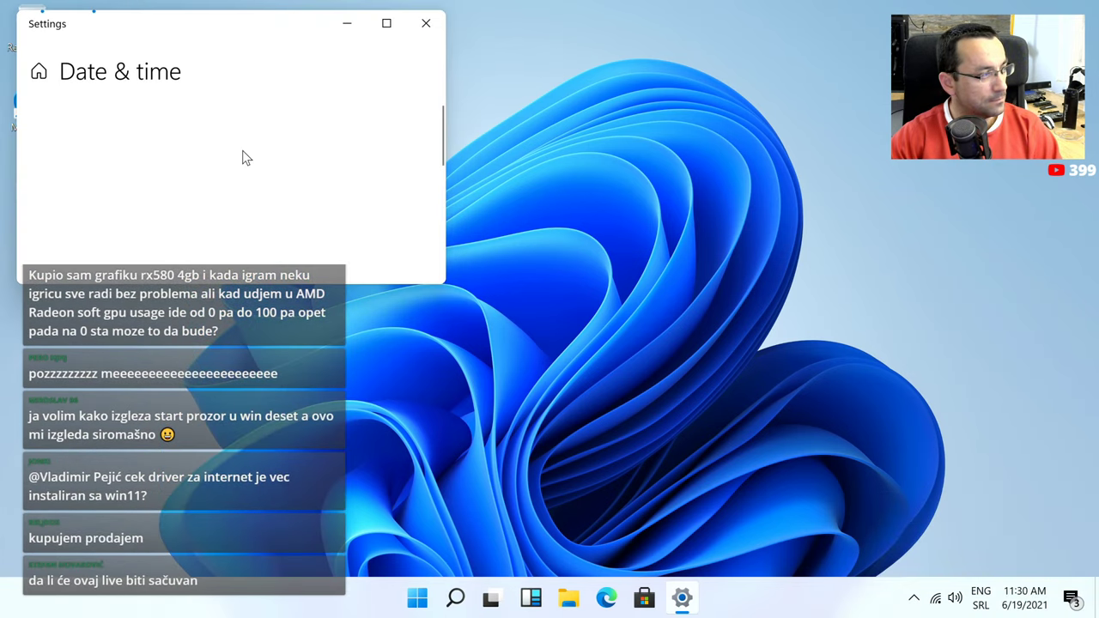
{"action": "scroll", "coordinate": [223, 188], "scroll_direction": "down", "scroll_amount": 5}
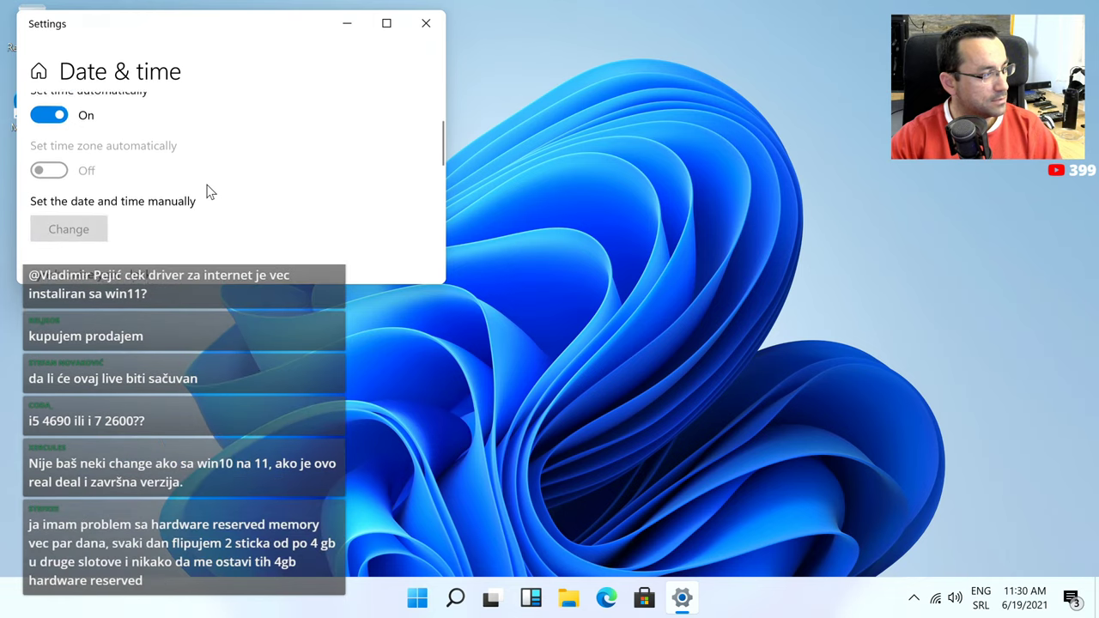
{"action": "left_click", "coordinate": [387, 25]}
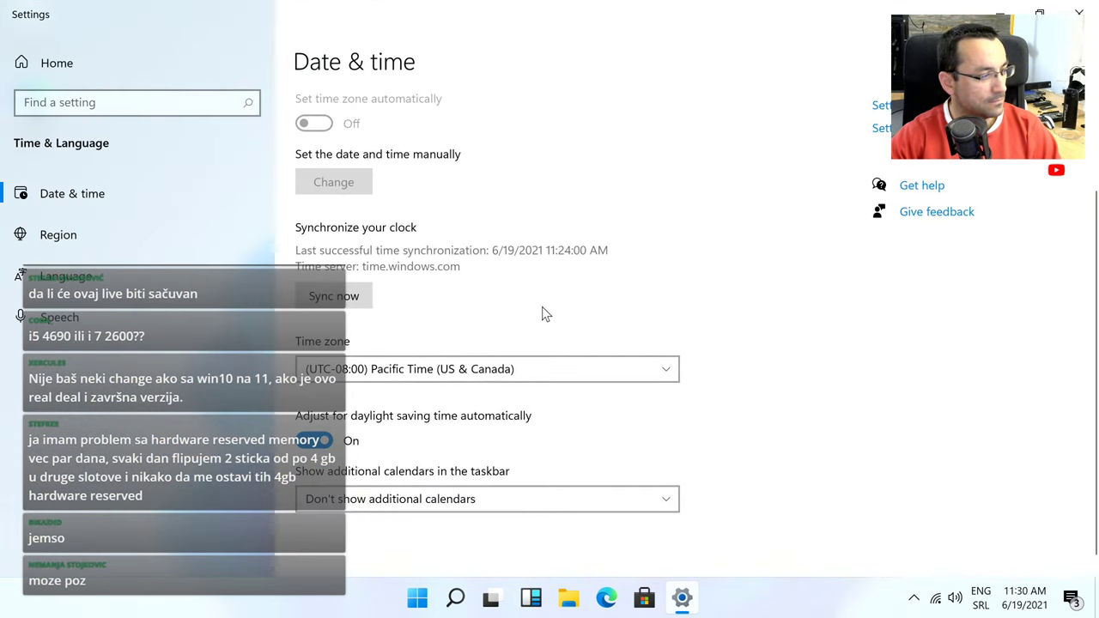
{"action": "left_click", "coordinate": [511, 372]}
{"action": "scroll", "coordinate": [473, 351], "scroll_direction": "down", "scroll_amount": 10}
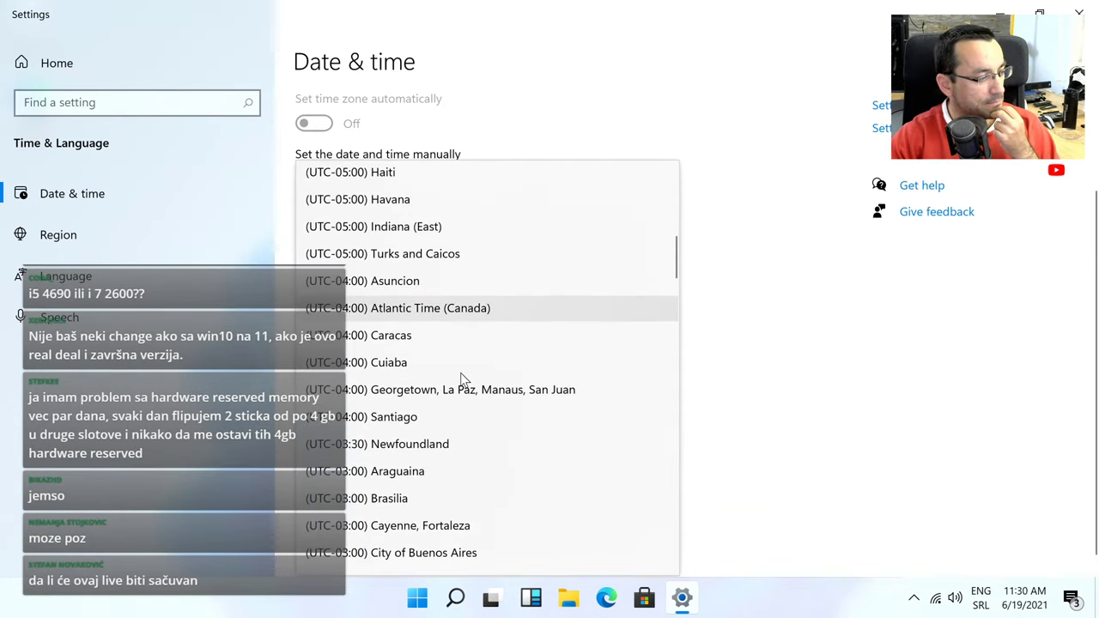
{"action": "scroll", "coordinate": [481, 427], "scroll_direction": "down", "scroll_amount": 3}
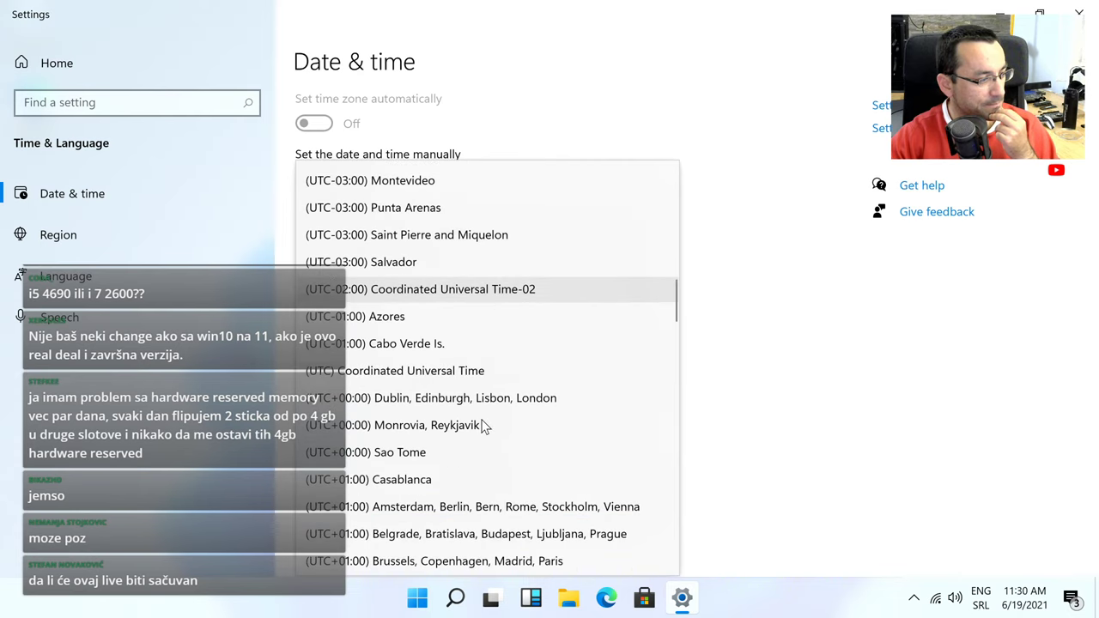
{"action": "left_click", "coordinate": [420, 416]}
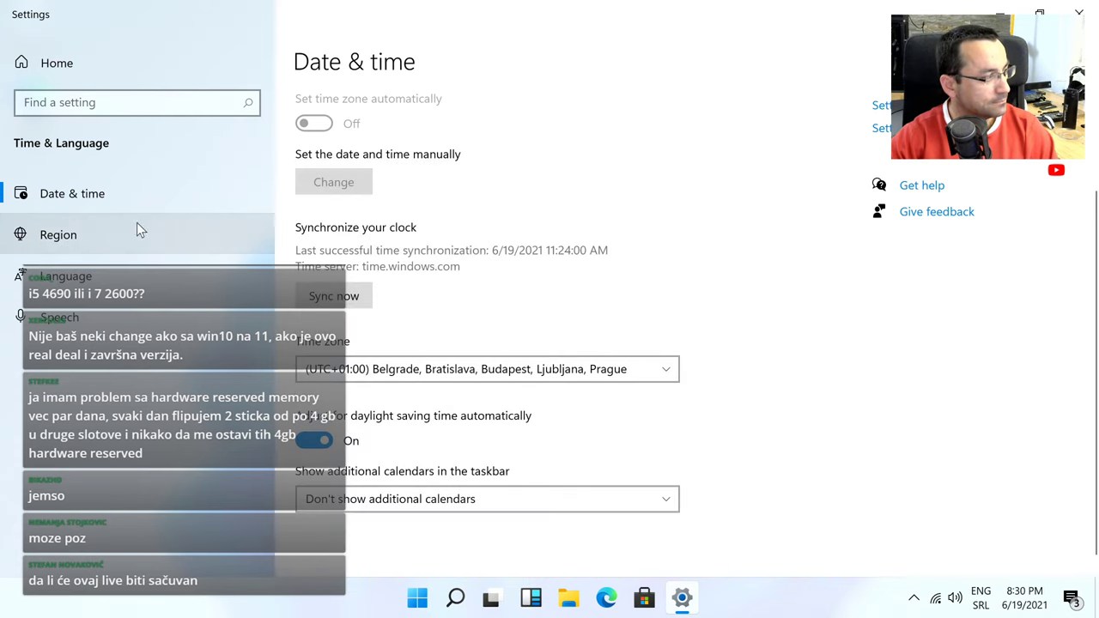
Step: Close the Settings window and glance at the notifications panel before dismissing it
{"action": "left_click", "coordinate": [1080, 12]}
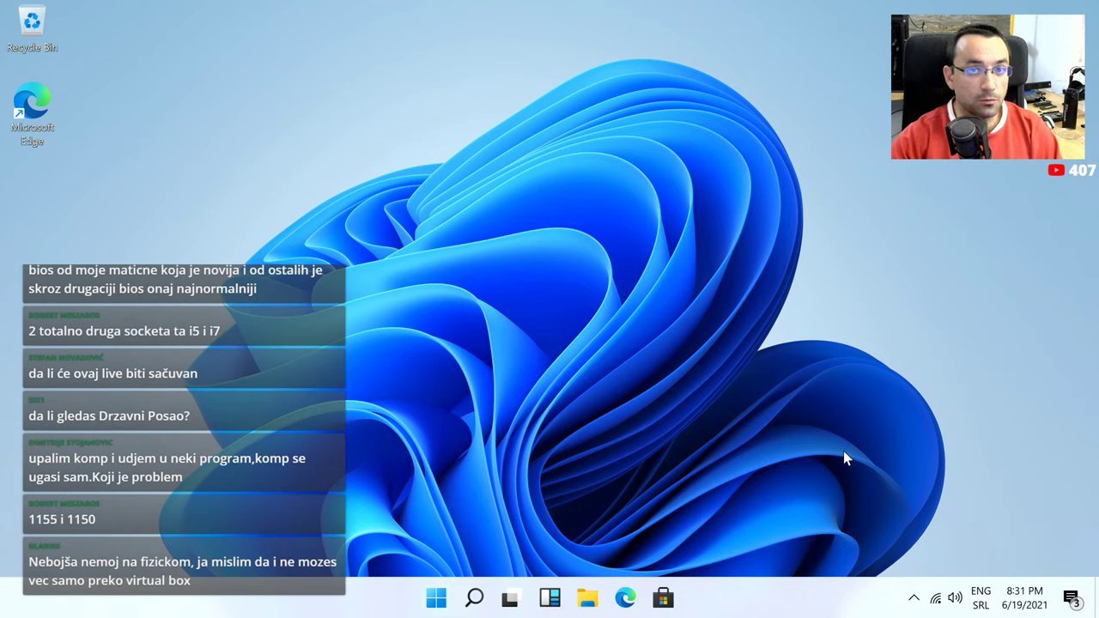
{"action": "left_click", "coordinate": [1071, 598]}
{"action": "left_click", "coordinate": [614, 250]}
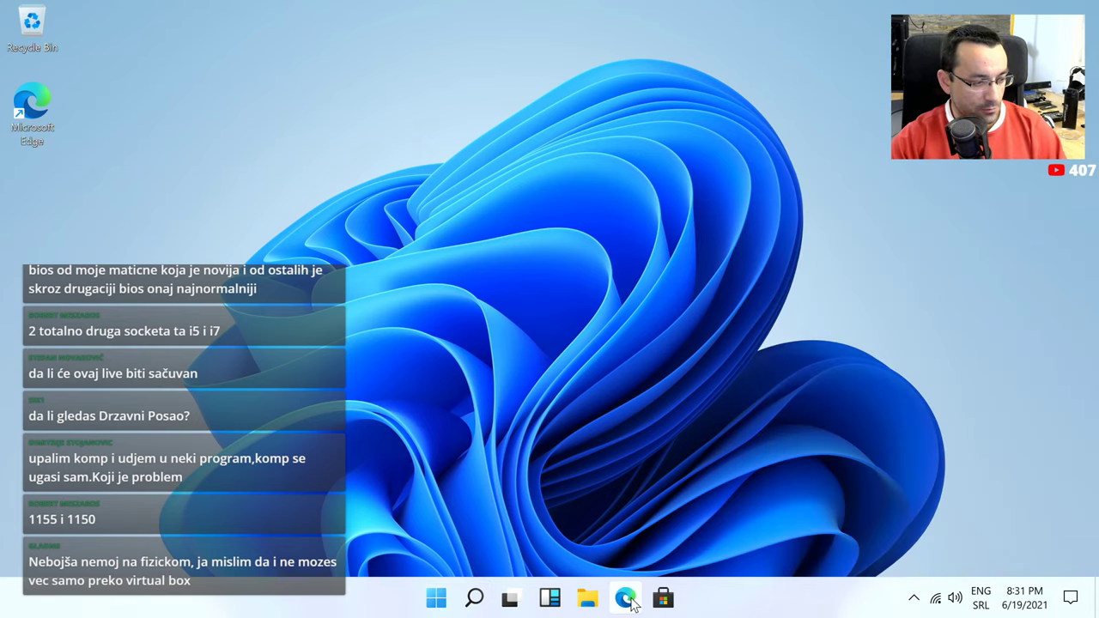
Step: Launch Settings from Start and go to Update & Security > Activation
{"action": "left_click", "coordinate": [435, 599]}
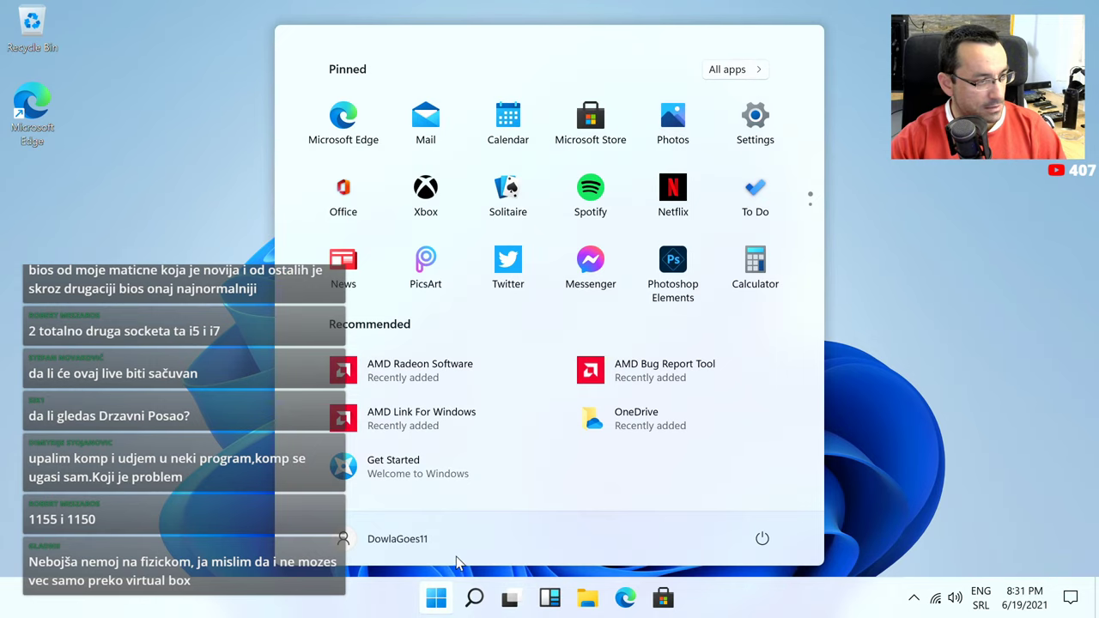
{"action": "left_click", "coordinate": [756, 117]}
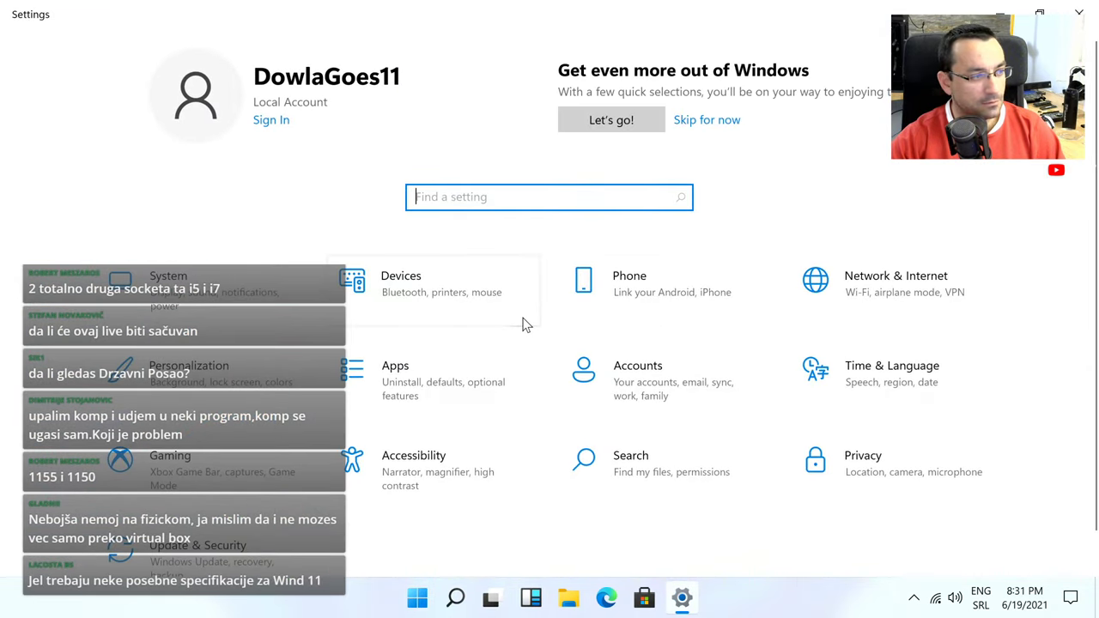
{"action": "scroll", "coordinate": [487, 322], "scroll_direction": "down", "scroll_amount": 1}
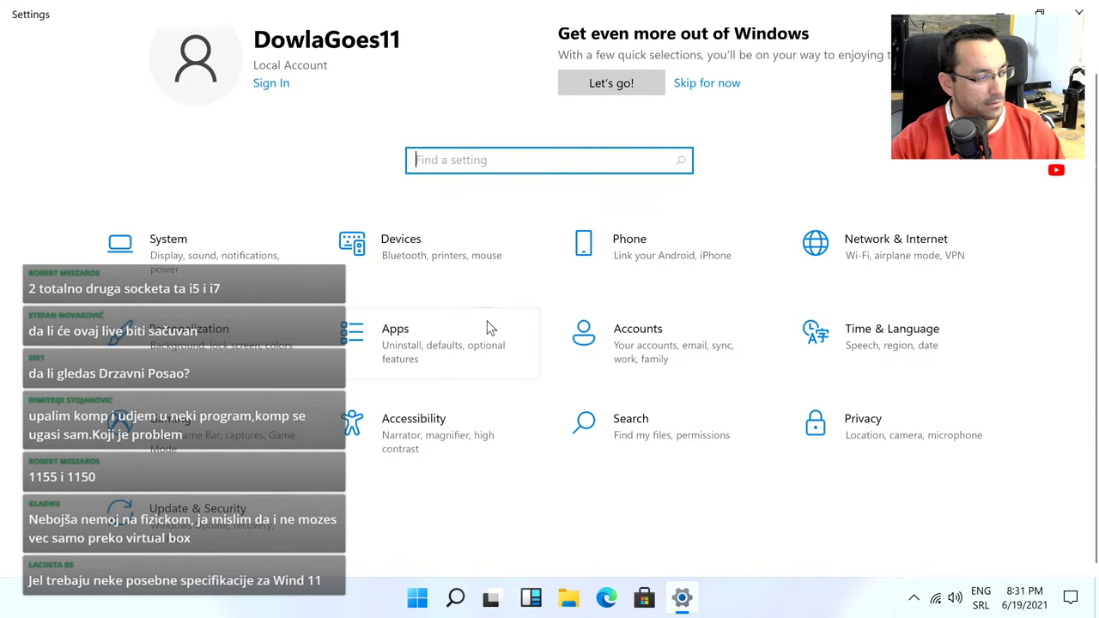
{"action": "left_click", "coordinate": [184, 242]}
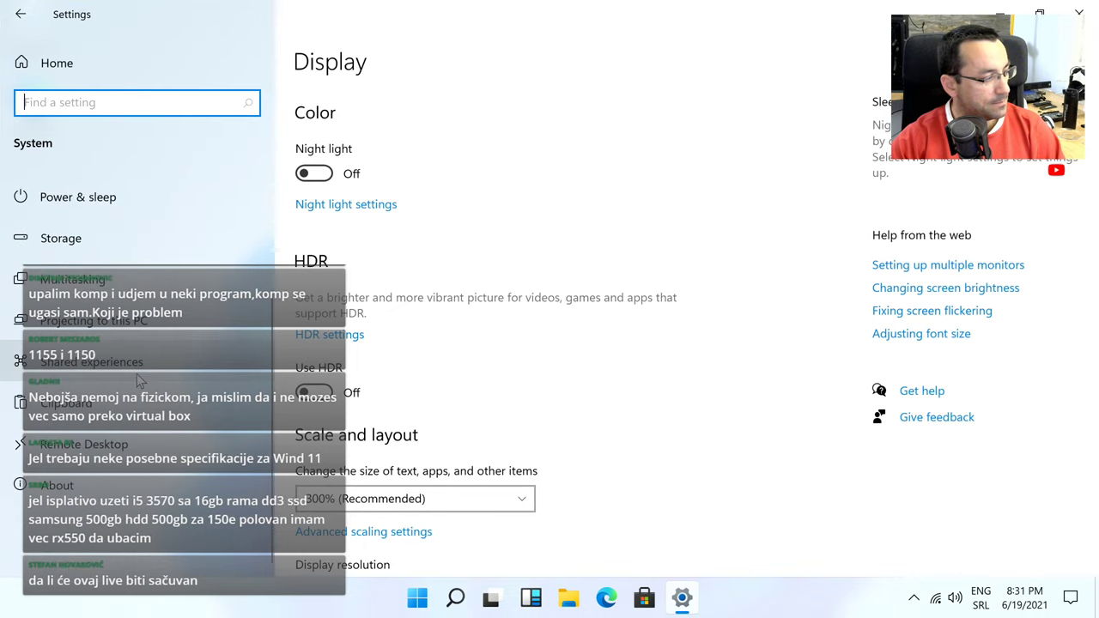
{"action": "left_click", "coordinate": [20, 14]}
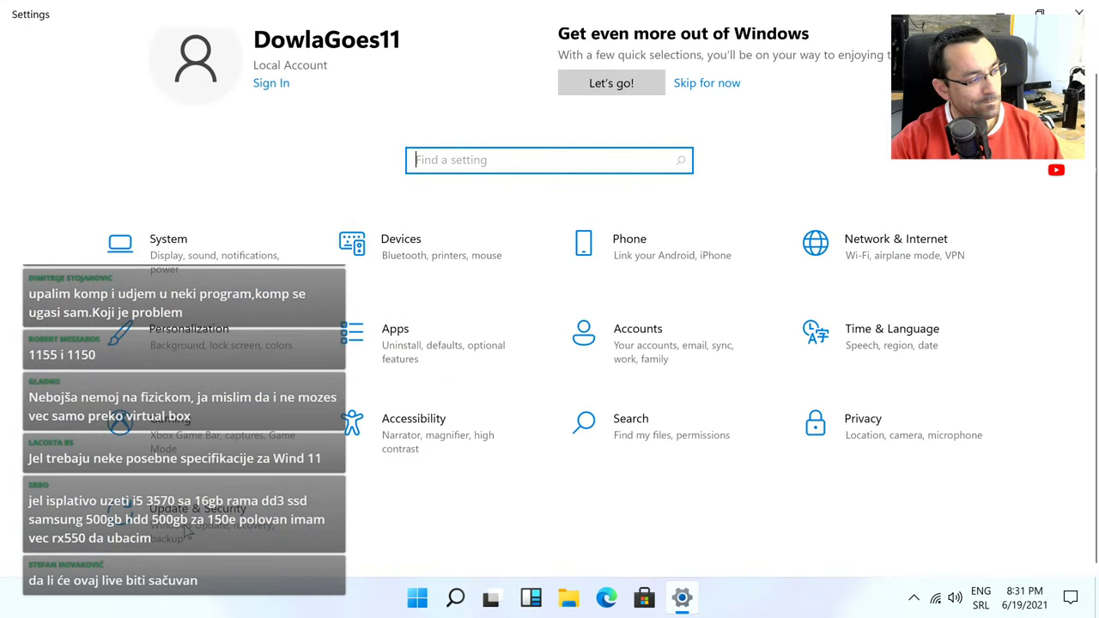
{"action": "left_click", "coordinate": [185, 531]}
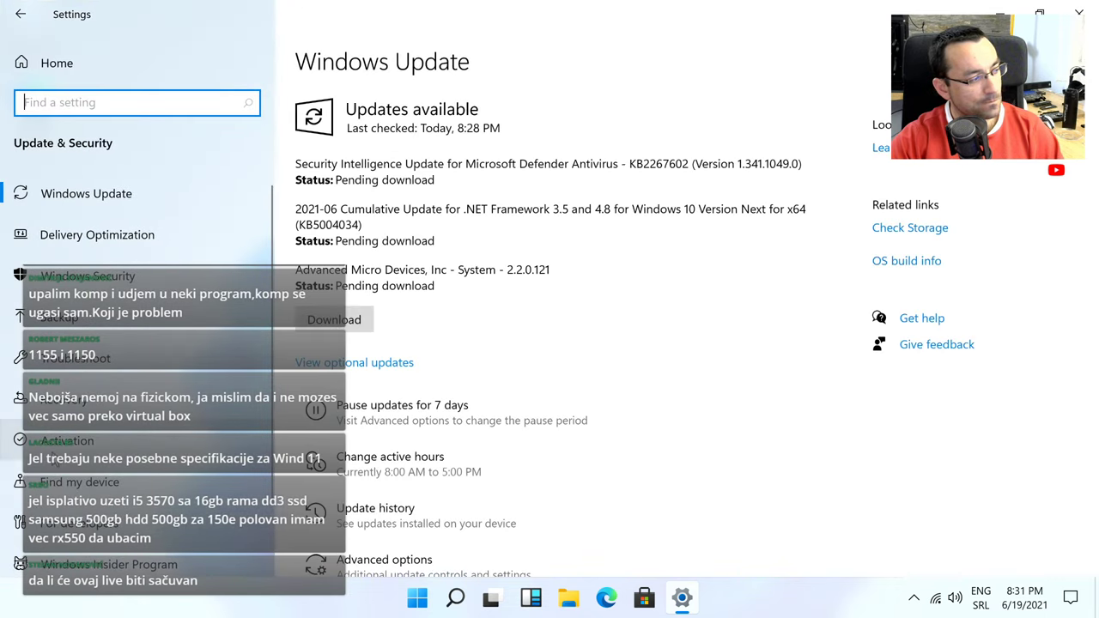
{"action": "left_click", "coordinate": [60, 445]}
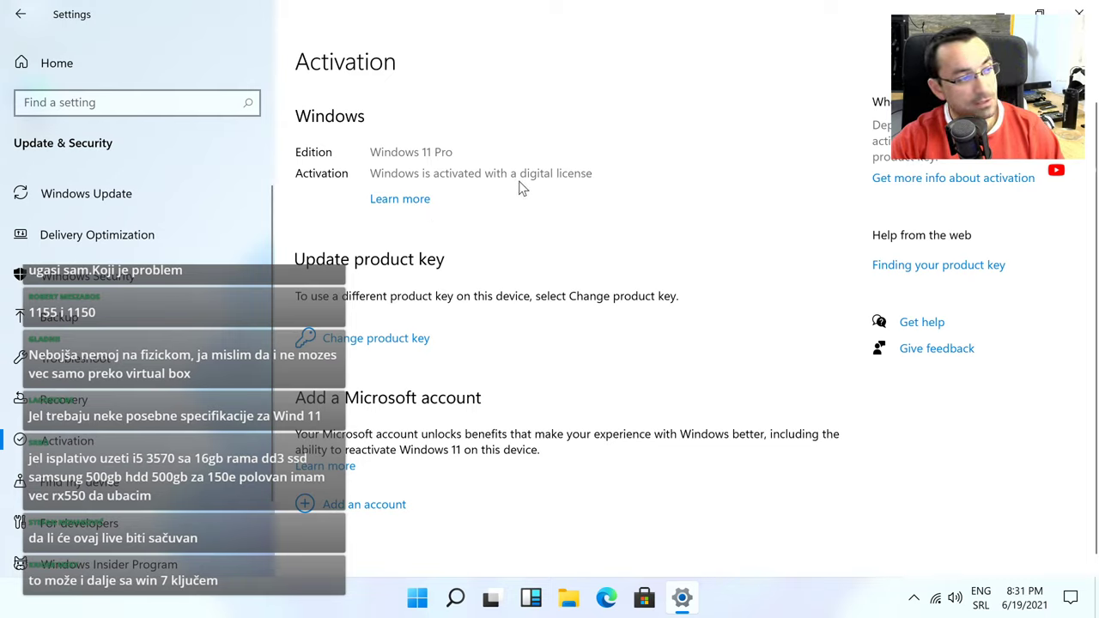
Step: Choose Change product key and type the Windows product key into the Product key field
{"action": "left_click", "coordinate": [388, 342]}
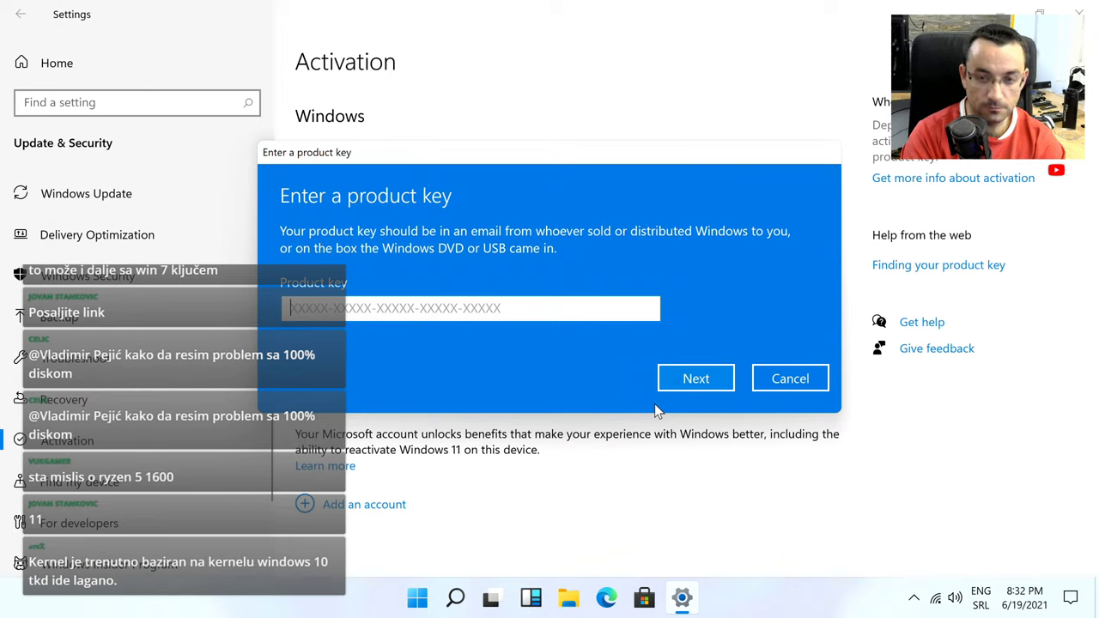
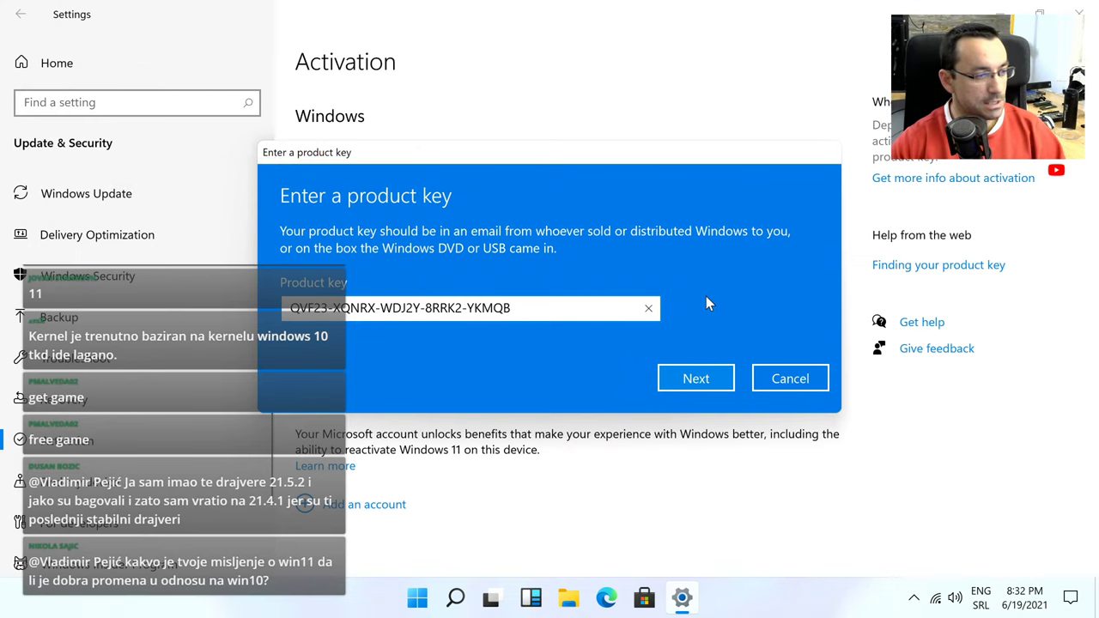
Step: Submit the product key, activate Windows, close the success message and minimize Settings
{"action": "left_click", "coordinate": [694, 379]}
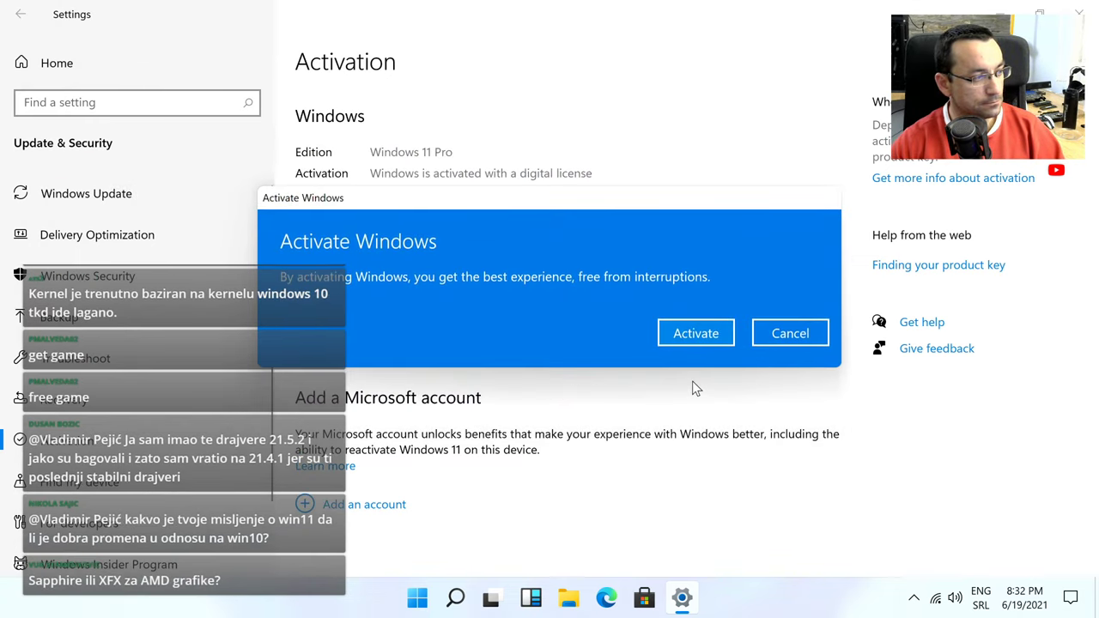
{"action": "left_click", "coordinate": [711, 333]}
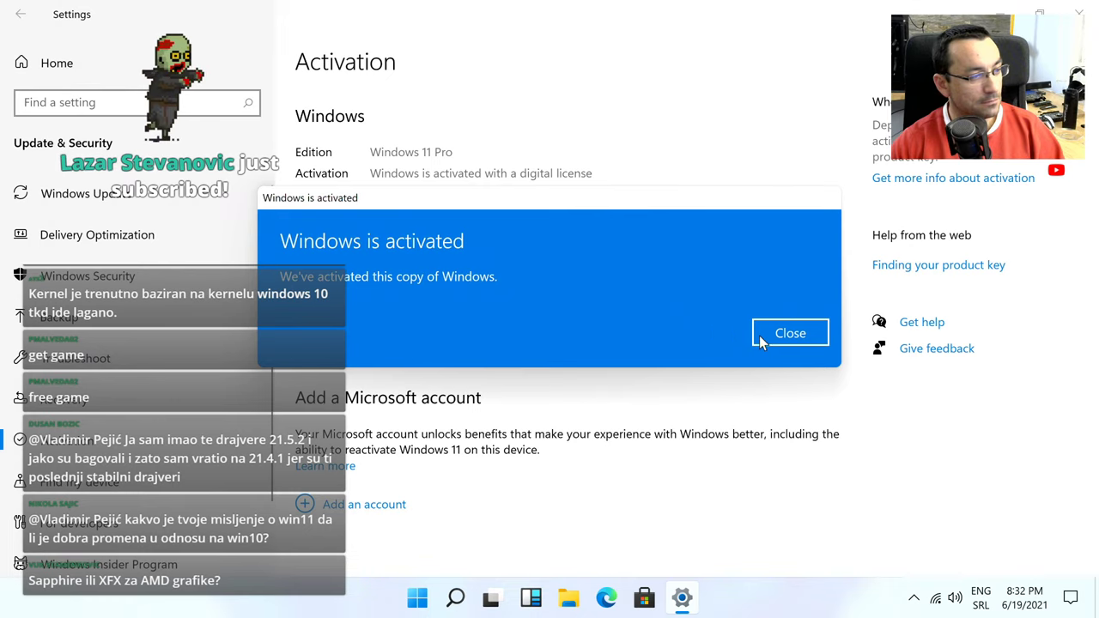
{"action": "left_click", "coordinate": [790, 334]}
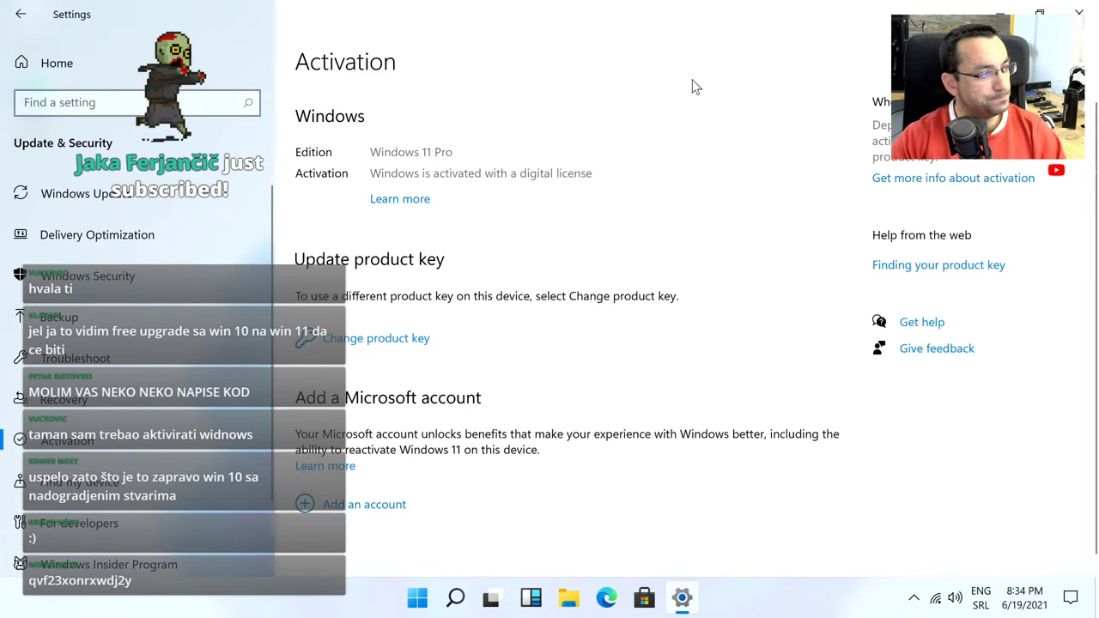
{"action": "left_click", "coordinate": [1001, 8]}
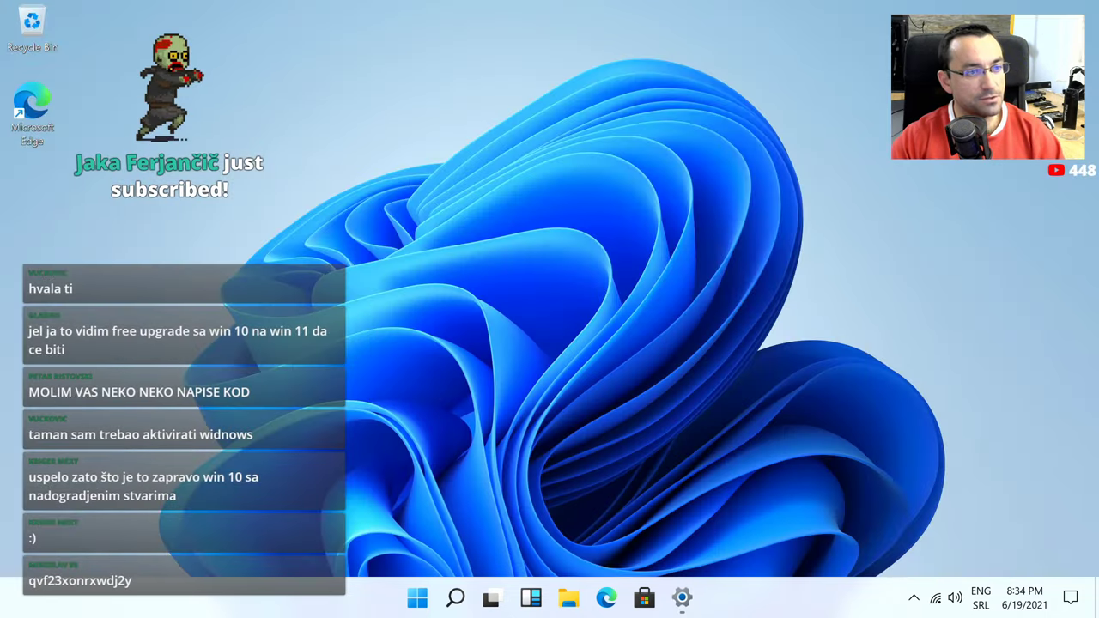
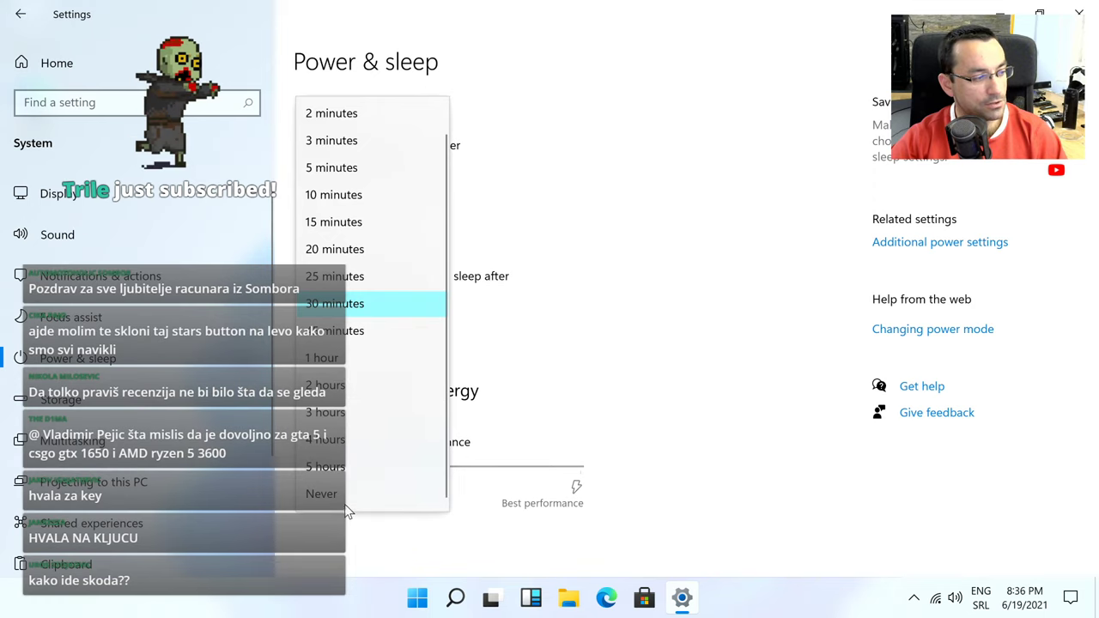
Step: Set plugged-in sleep to Never and make High performance the active power plan
{"action": "left_click", "coordinate": [345, 502]}
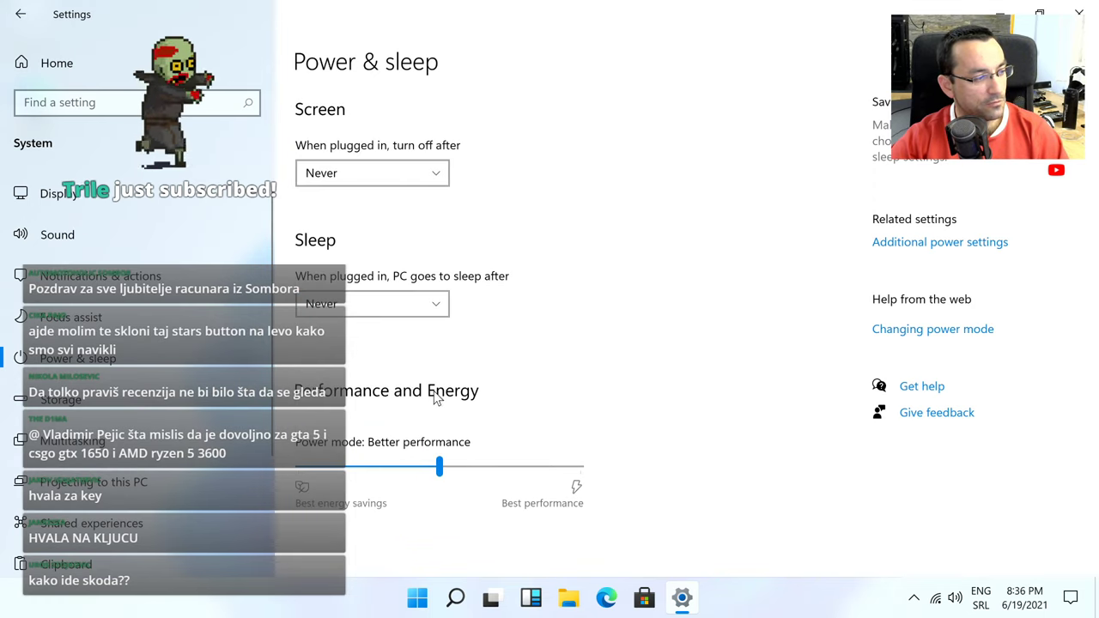
{"action": "left_click", "coordinate": [922, 244]}
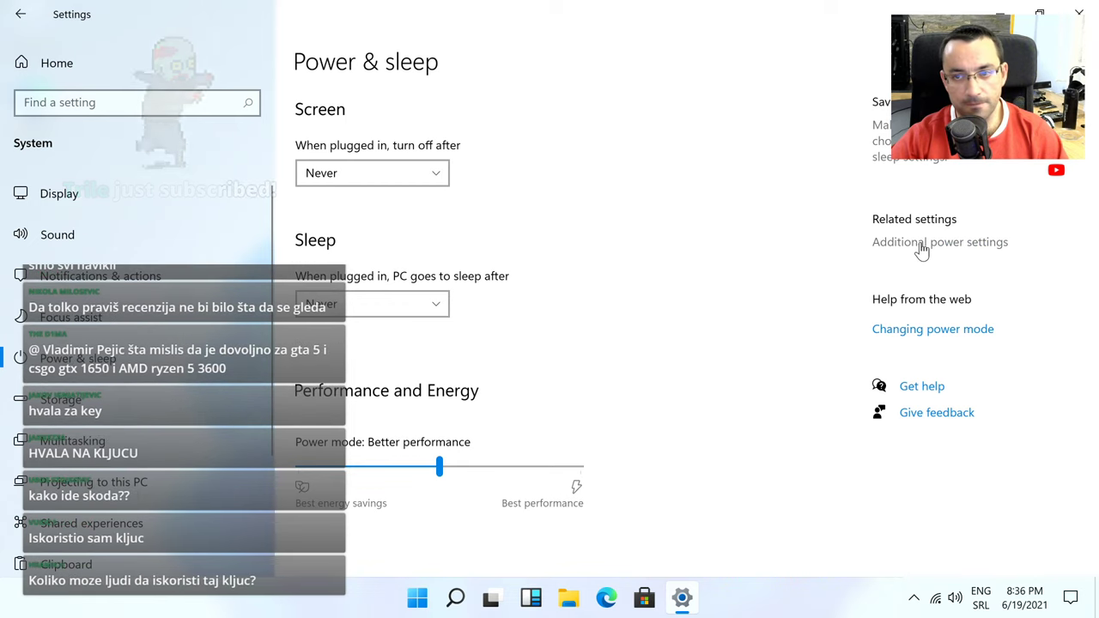
{"action": "left_click", "coordinate": [477, 307]}
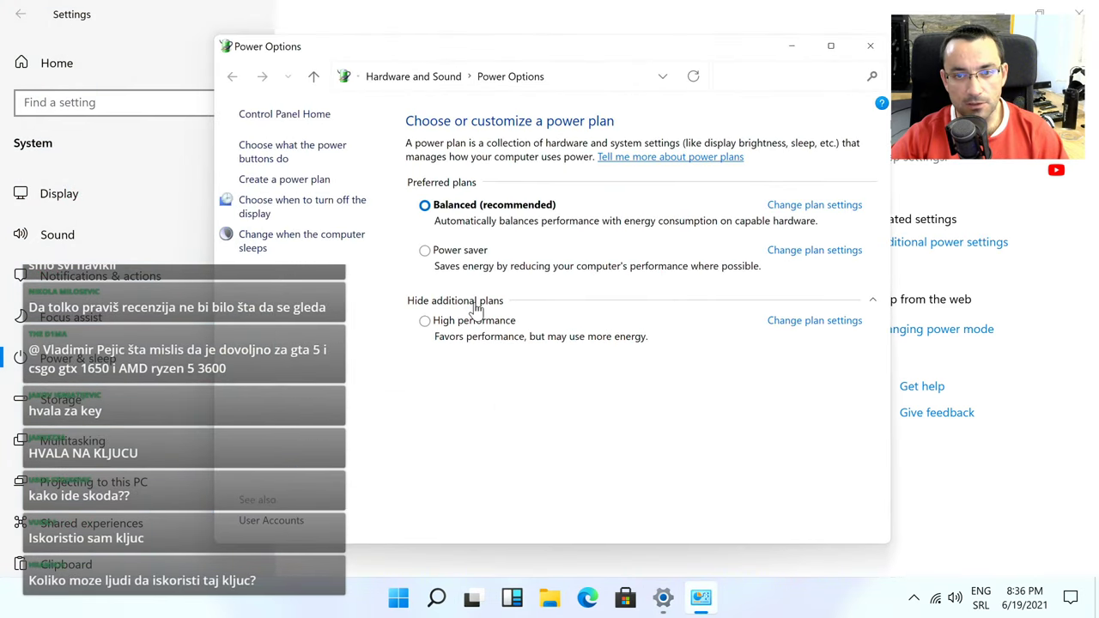
{"action": "left_click", "coordinate": [424, 326]}
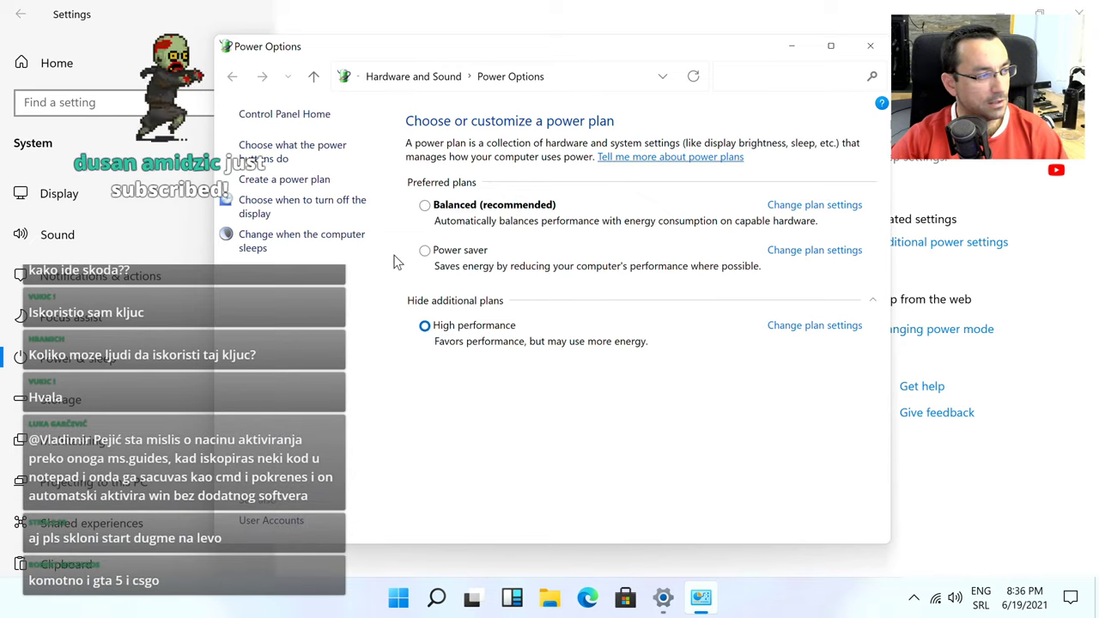
{"action": "left_click", "coordinate": [425, 206]}
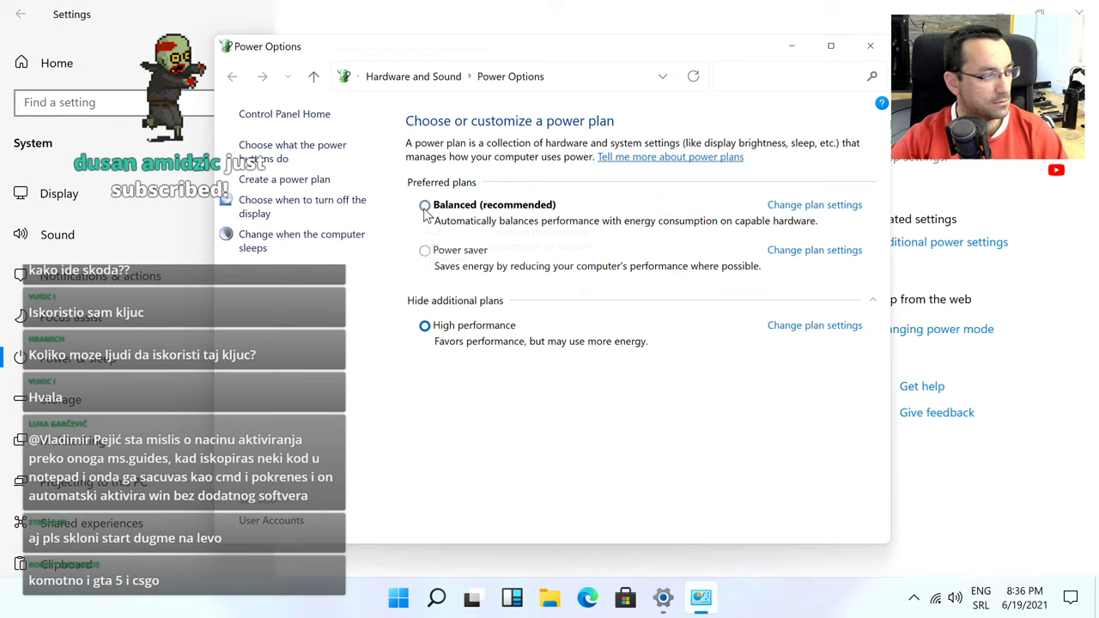
{"action": "left_click", "coordinate": [425, 328]}
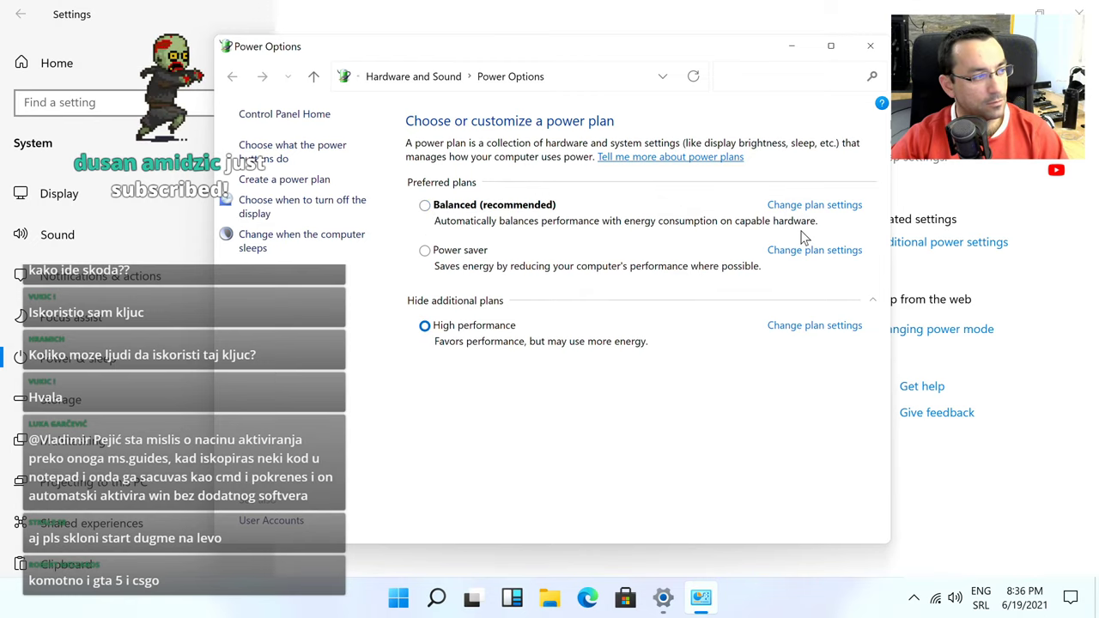
{"action": "left_click", "coordinate": [870, 46]}
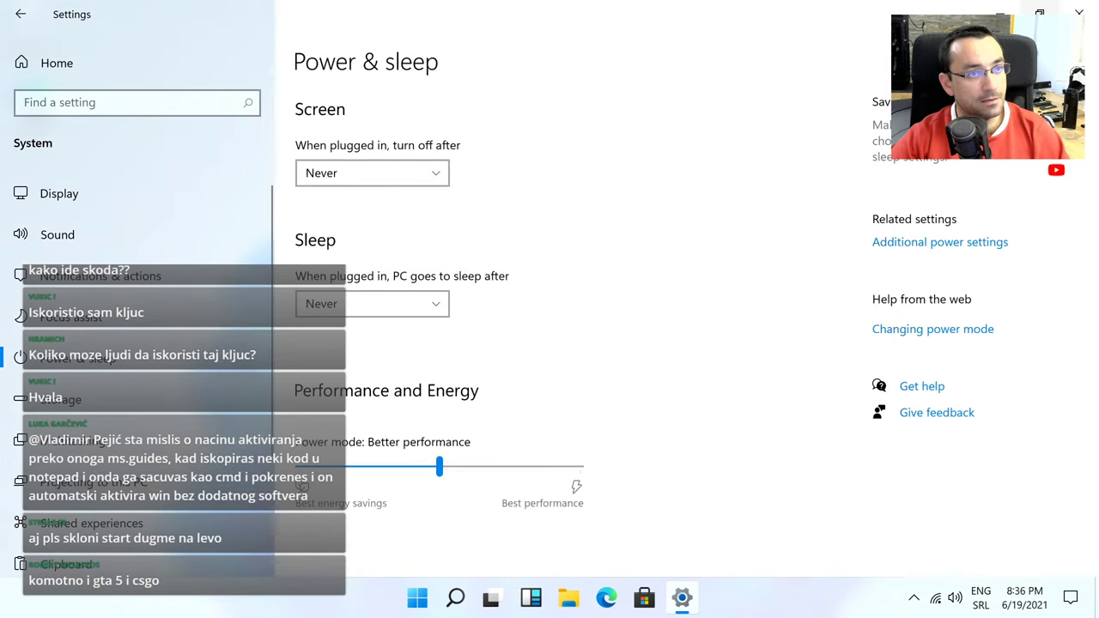
Step: Snap Settings to the right half and set power mode to Best performance
{"action": "left_click", "coordinate": [1040, 13]}
{"action": "left_click_drag", "start_coordinate": [289, 32], "coordinate": [411, 62]}
{"action": "mouse_move", "coordinate": [504, 56]}
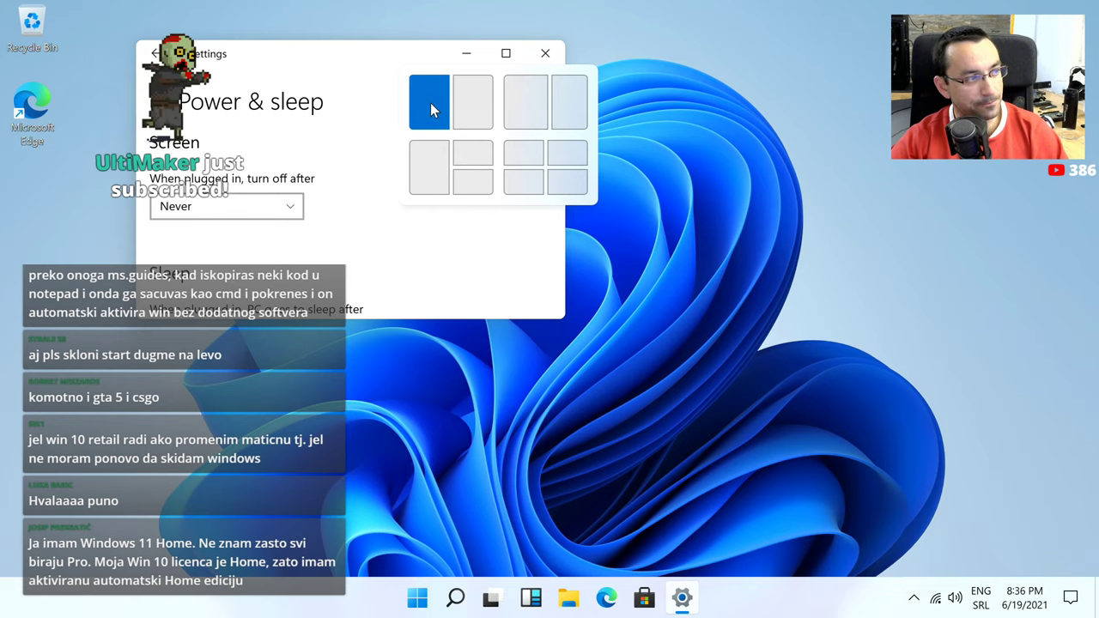
{"action": "left_click", "coordinate": [473, 103]}
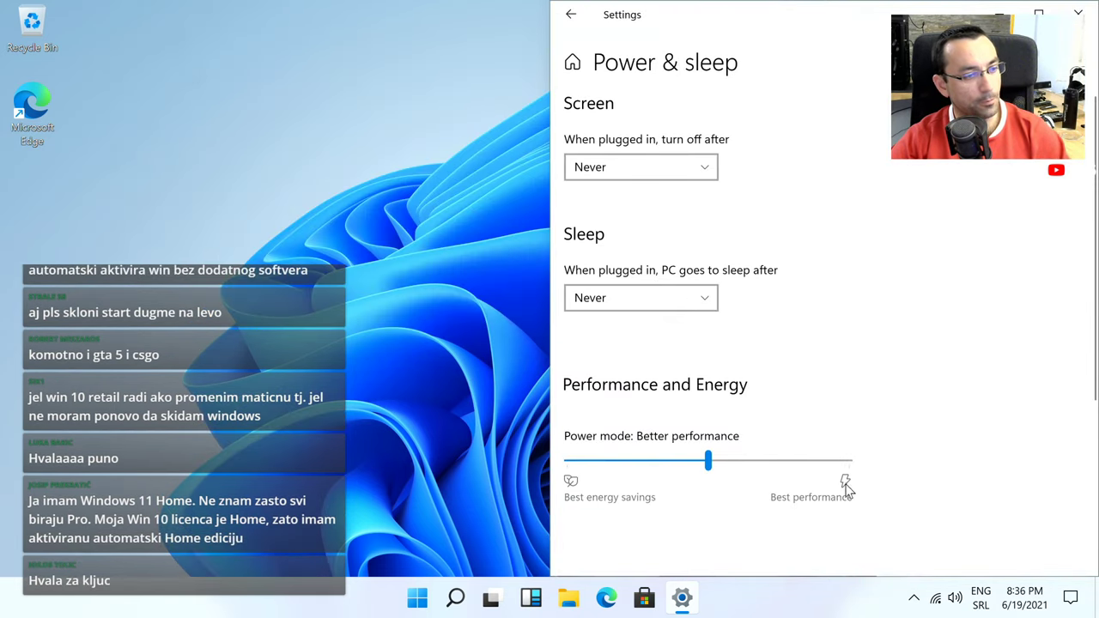
{"action": "left_click_drag", "start_coordinate": [709, 461], "coordinate": [866, 480]}
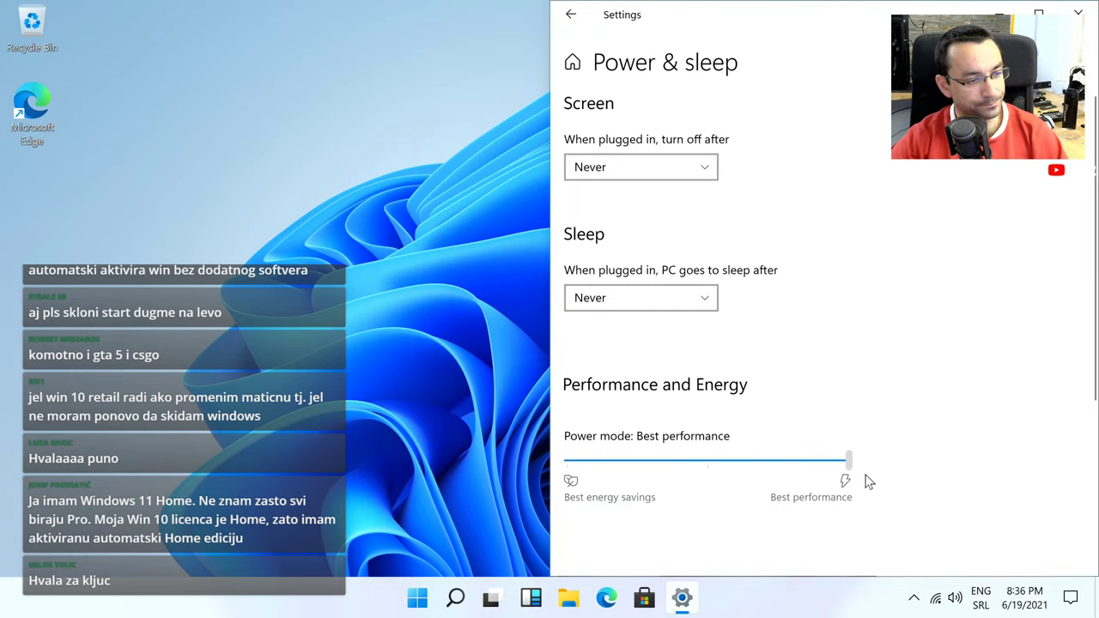
Step: Snap File Explorer to the left half, then close File Explorer and Settings
{"action": "left_click", "coordinate": [569, 599]}
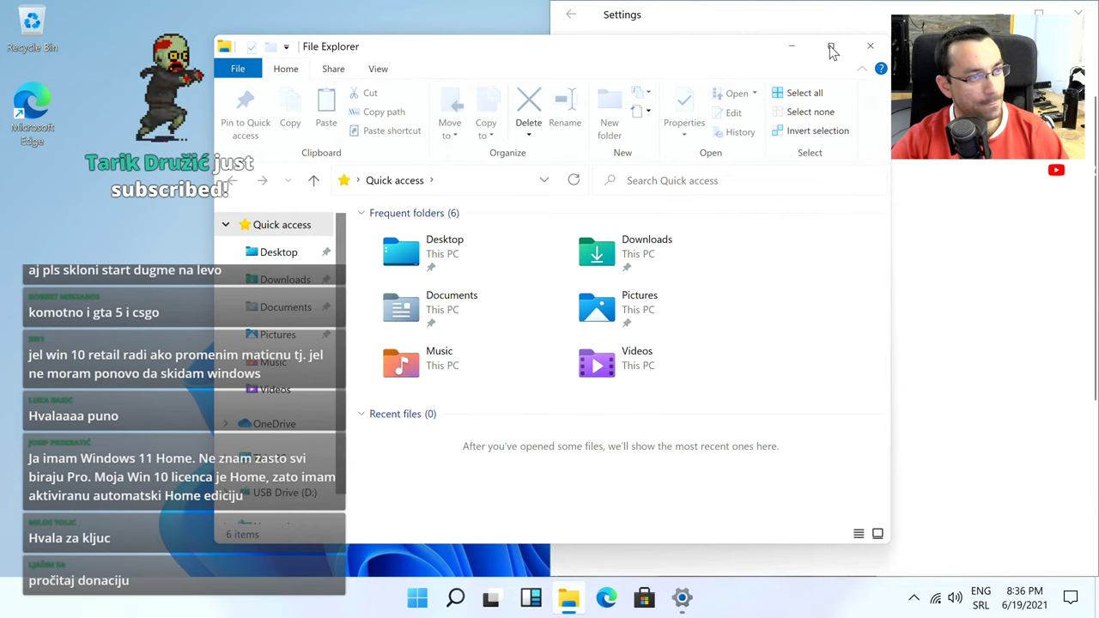
{"action": "mouse_move", "coordinate": [832, 52]}
{"action": "left_click", "coordinate": [762, 102]}
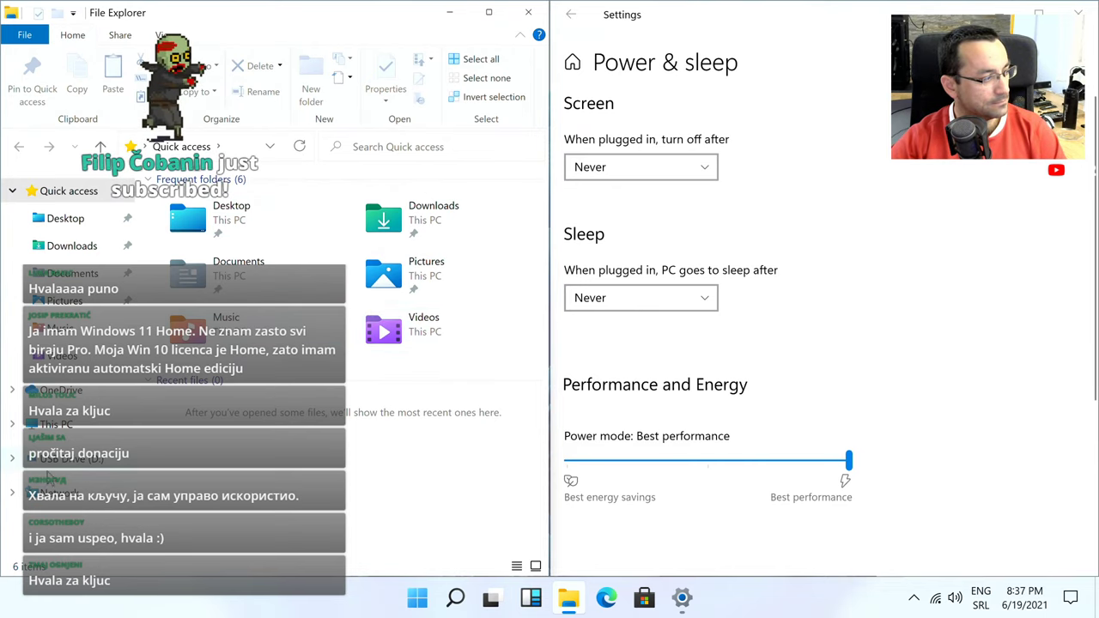
{"action": "left_click", "coordinate": [528, 12]}
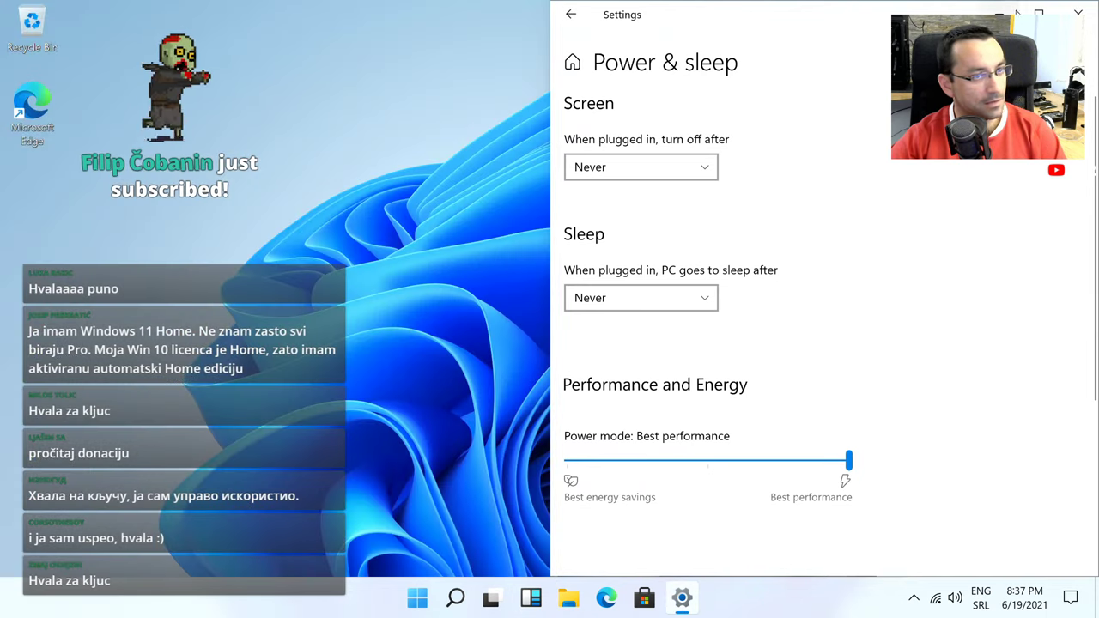
{"action": "left_click", "coordinate": [1077, 12]}
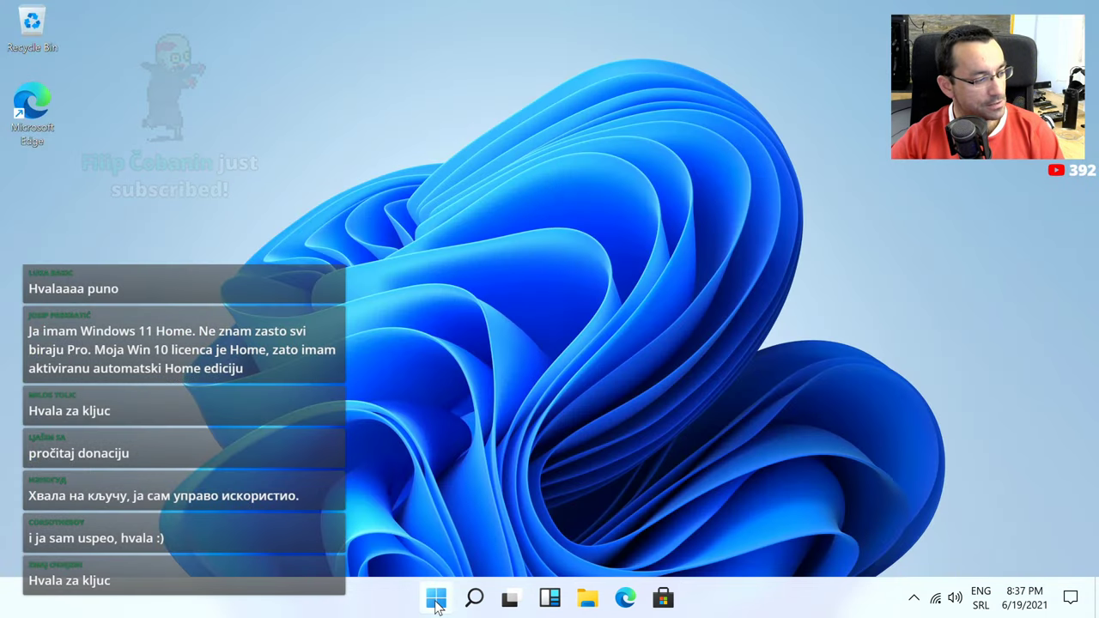
Step: Add a new virtual desktop in Task View and switch to Desktop 2
{"action": "left_click", "coordinate": [510, 603]}
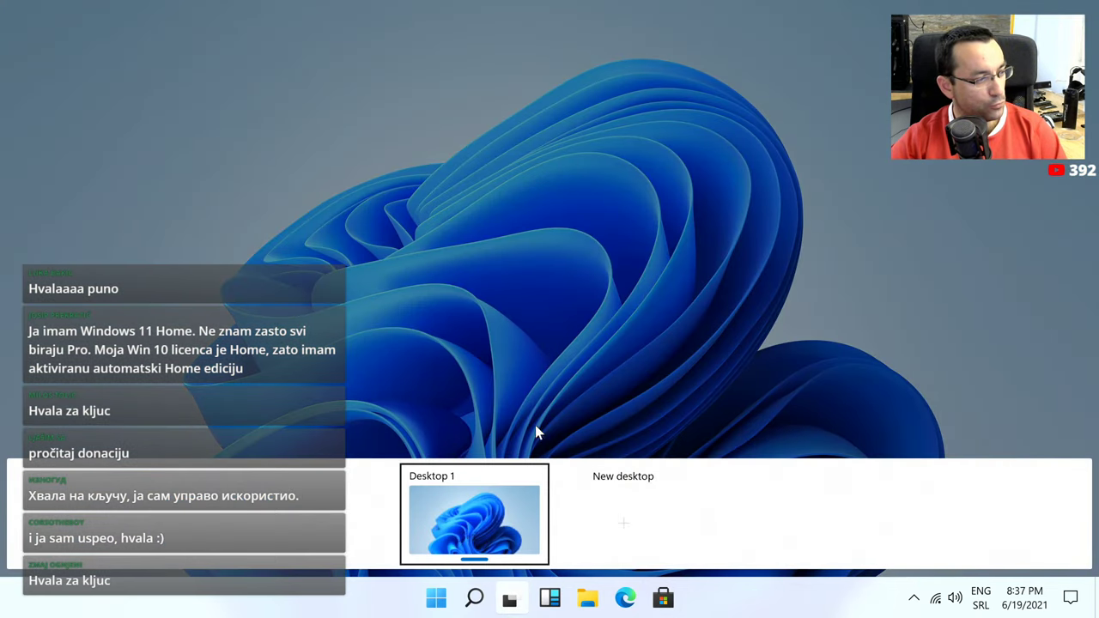
{"action": "left_click", "coordinate": [624, 519]}
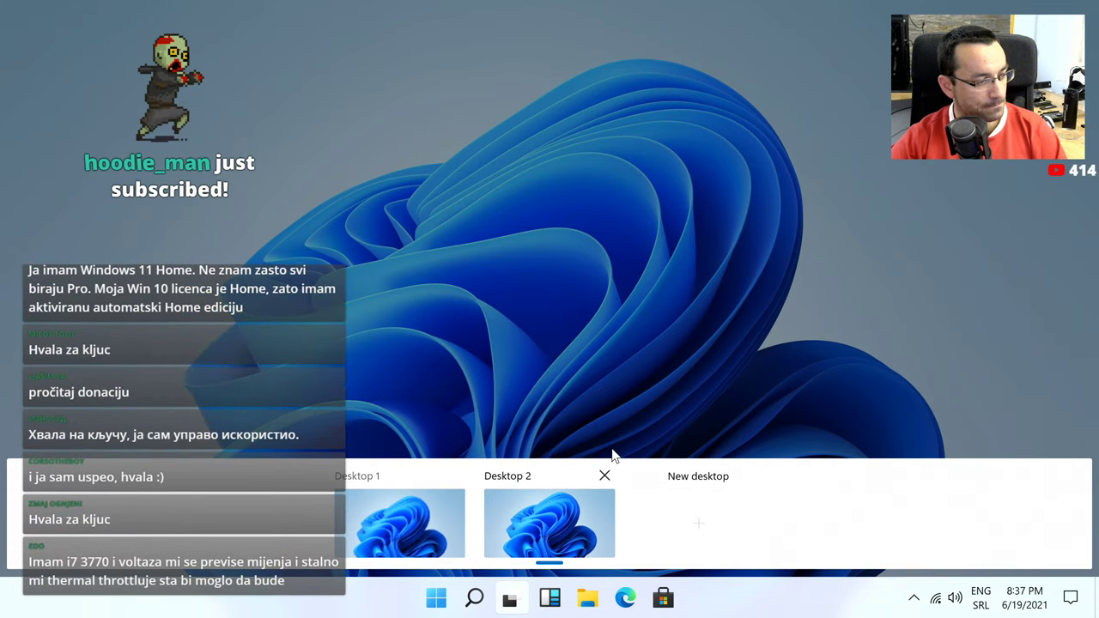
{"action": "left_click", "coordinate": [556, 520]}
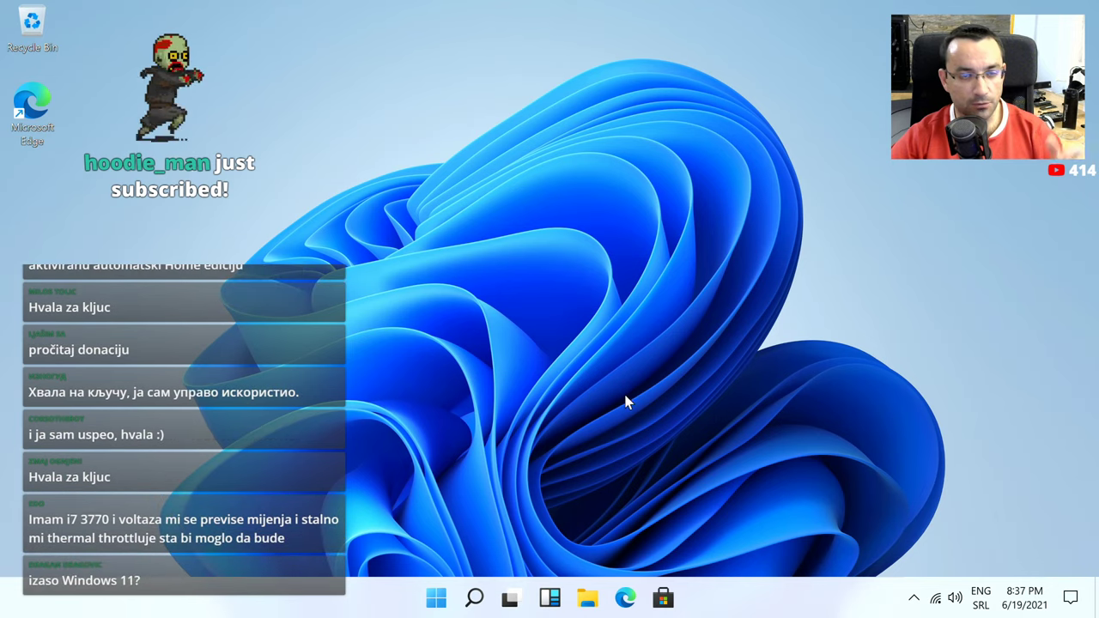
Step: Open and close the Widgets panel, then bring up the taskbar context menu
{"action": "left_click", "coordinate": [550, 600]}
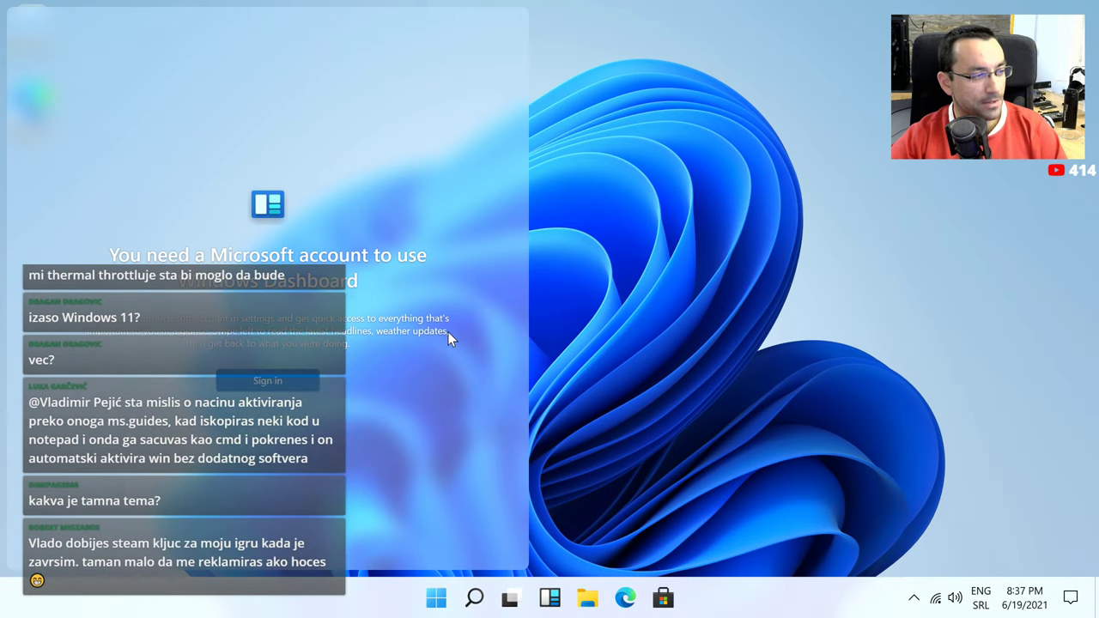
{"action": "left_click", "coordinate": [613, 294]}
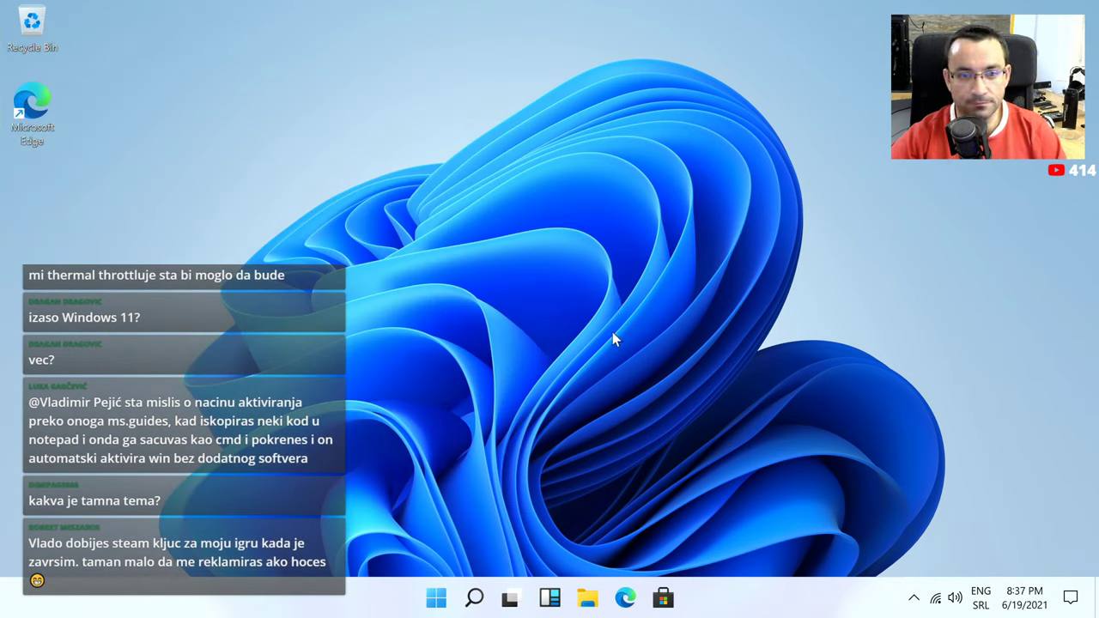
{"action": "right_click", "coordinate": [743, 608]}
Step: Open Settings on the Background page, restored as a window at the lower right
{"action": "left_click", "coordinate": [808, 594]}
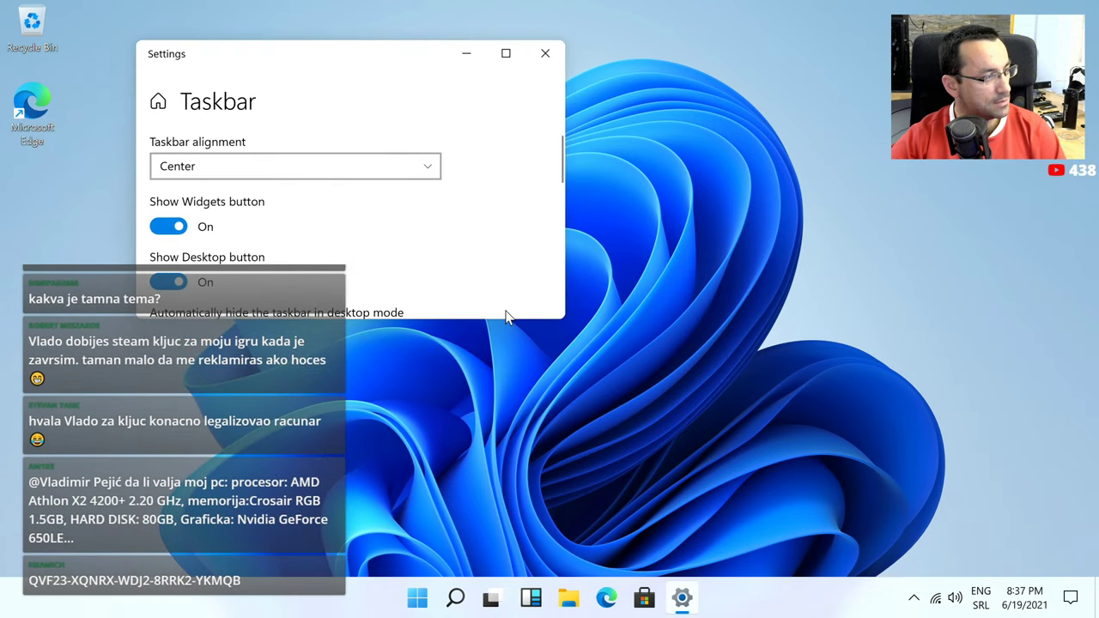
{"action": "left_click", "coordinate": [510, 54]}
{"action": "scroll", "coordinate": [479, 357], "scroll_direction": "down", "scroll_amount": 3}
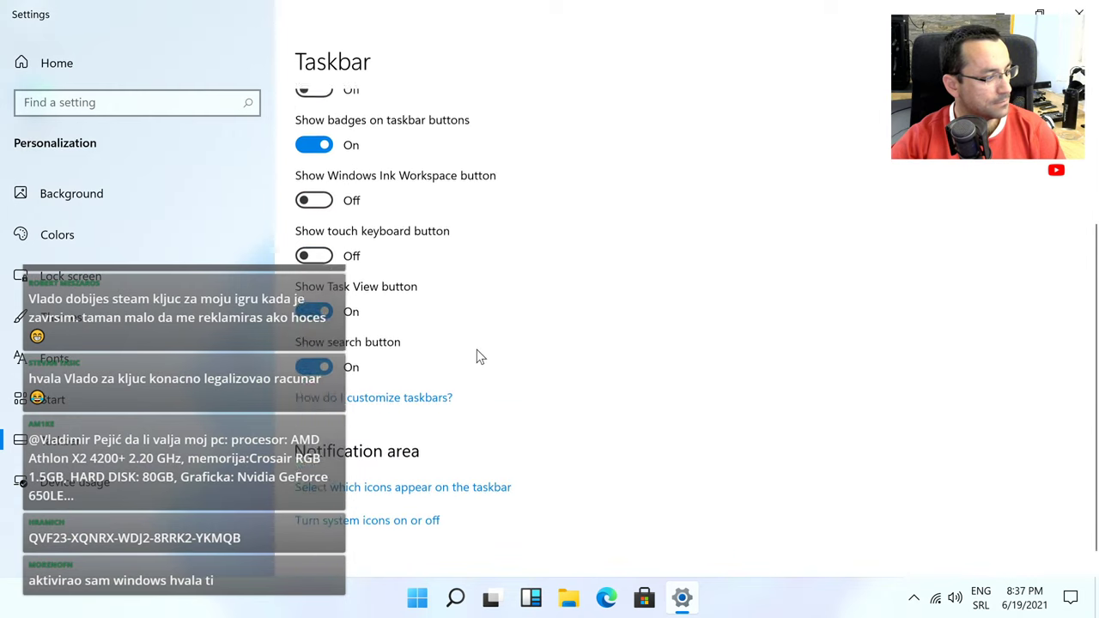
{"action": "scroll", "coordinate": [500, 388], "scroll_direction": "up", "scroll_amount": 5}
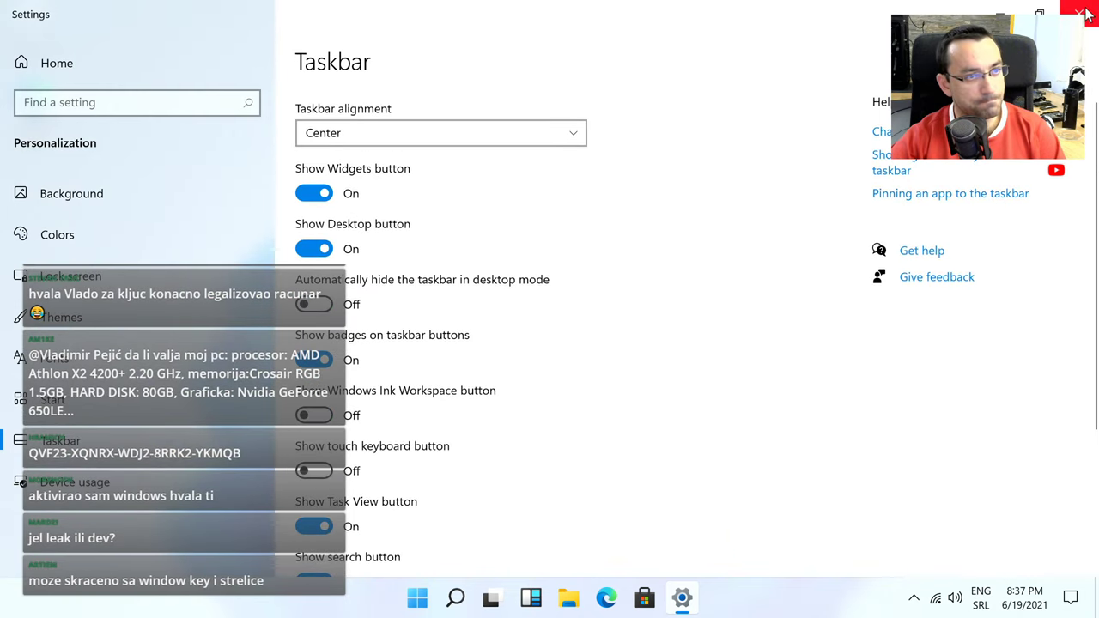
{"action": "left_click", "coordinate": [67, 196]}
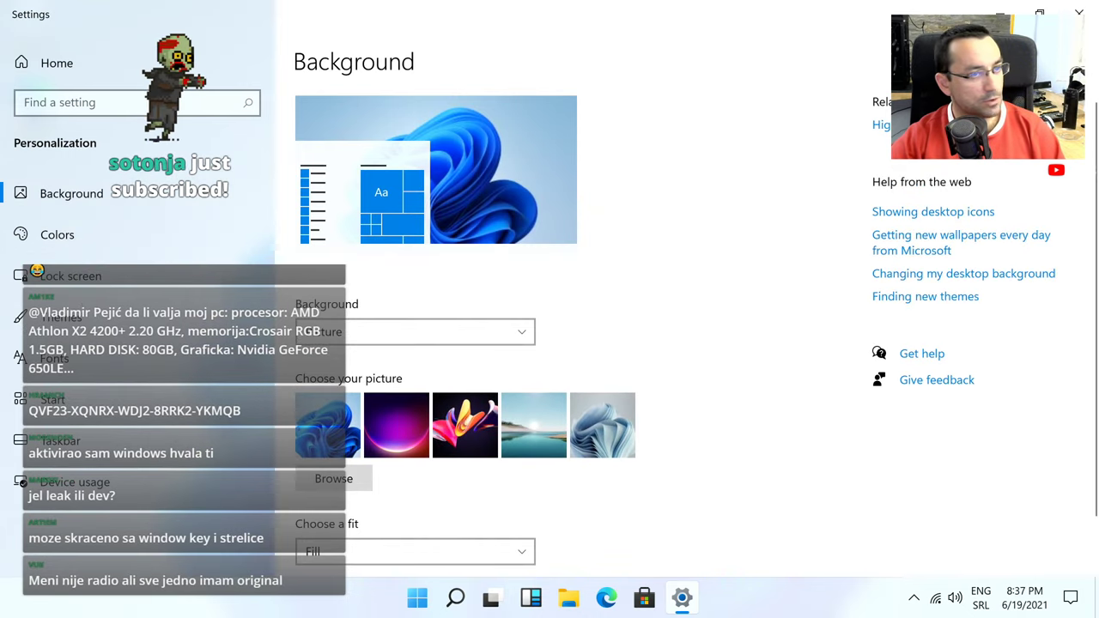
{"action": "key", "text": "super+Down"}
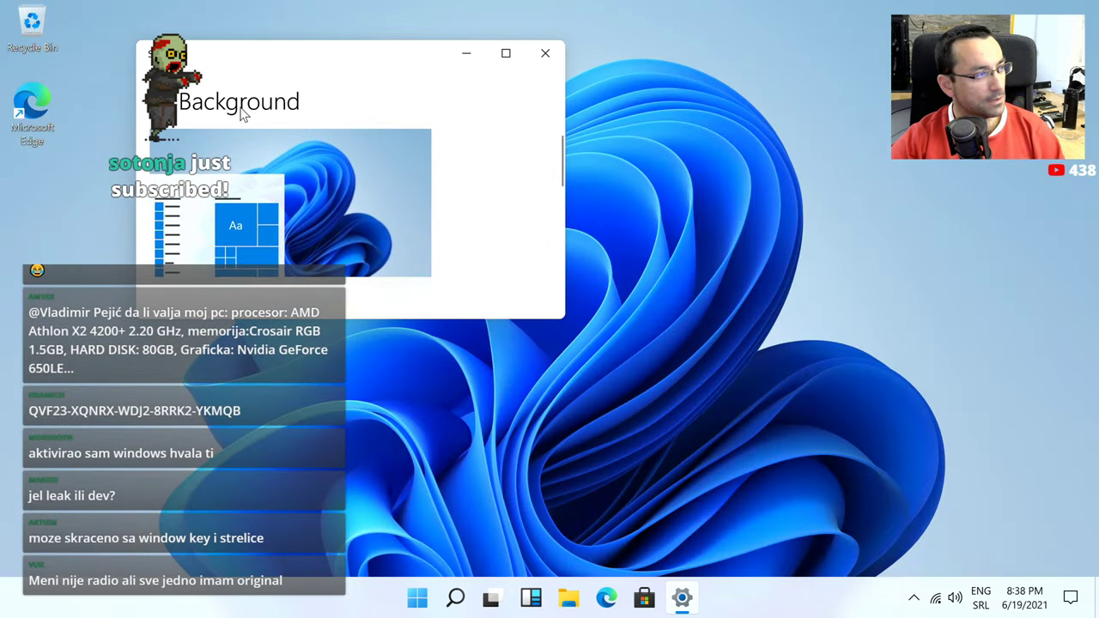
{"action": "left_click_drag", "start_coordinate": [258, 68], "coordinate": [796, 282]}
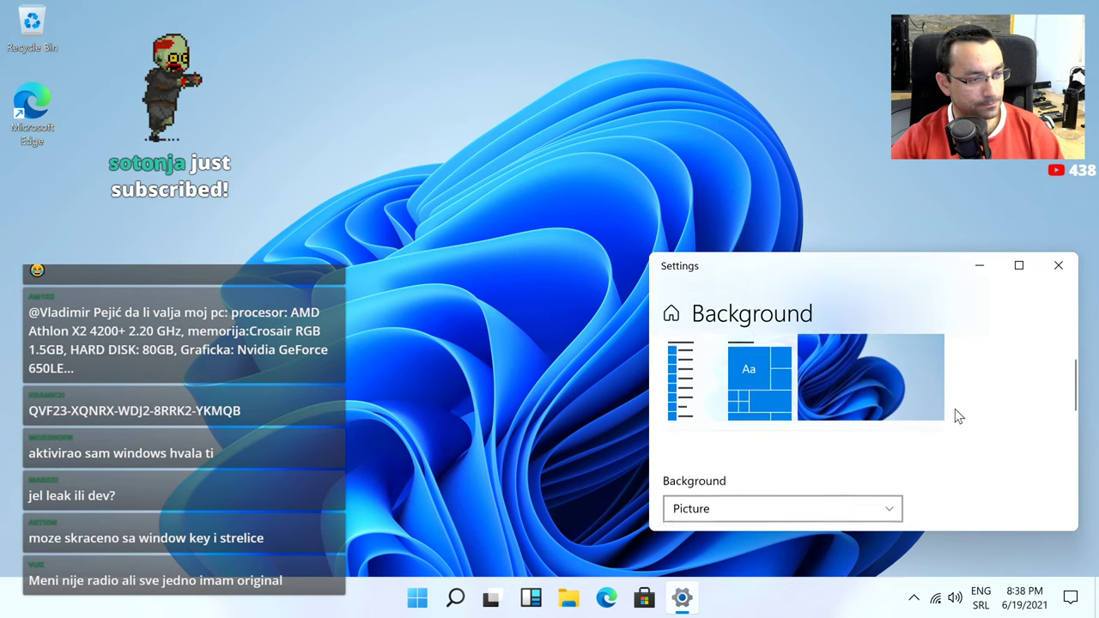
Step: Preview the purple glow, colourful flower and lake pictures as wallpaper
{"action": "scroll", "coordinate": [956, 411], "scroll_direction": "down", "scroll_amount": 3}
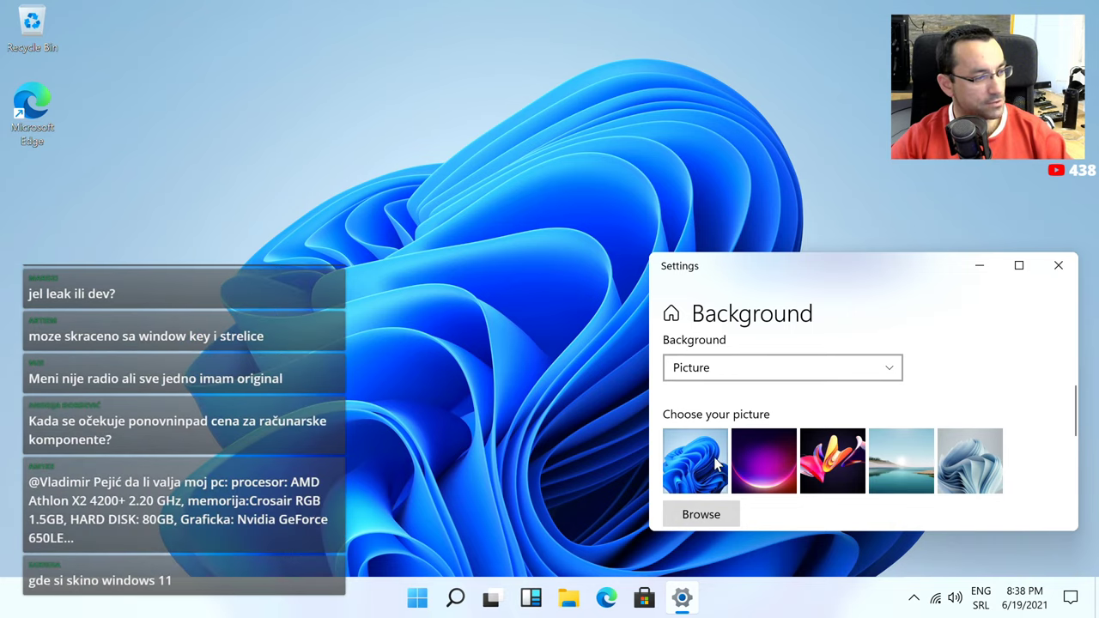
{"action": "left_click", "coordinate": [773, 464]}
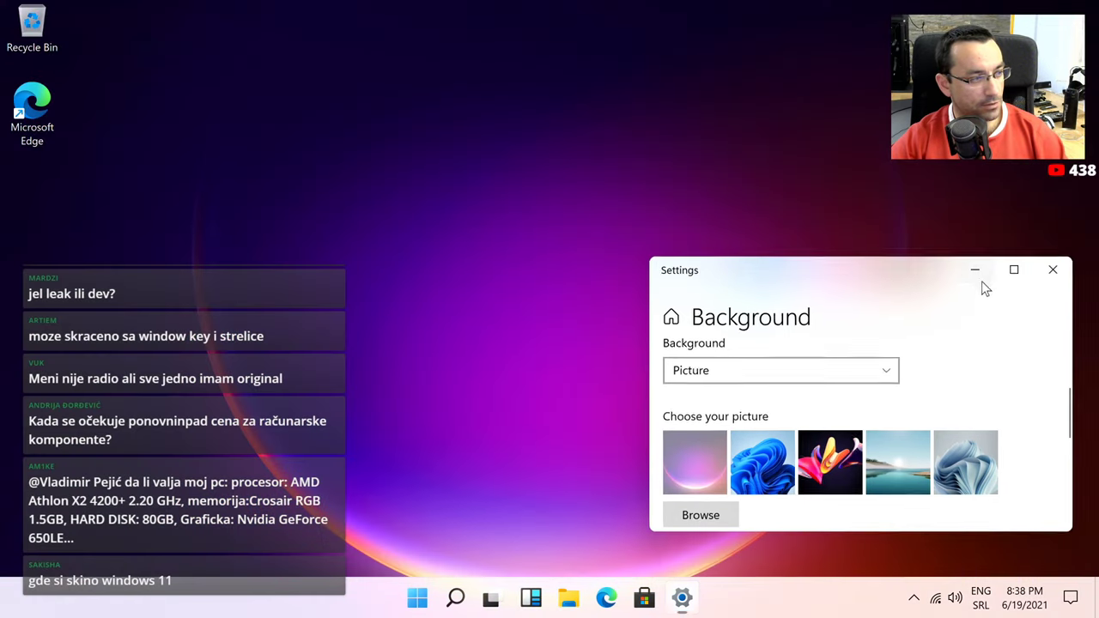
{"action": "left_click", "coordinate": [976, 272]}
{"action": "left_click", "coordinate": [682, 598]}
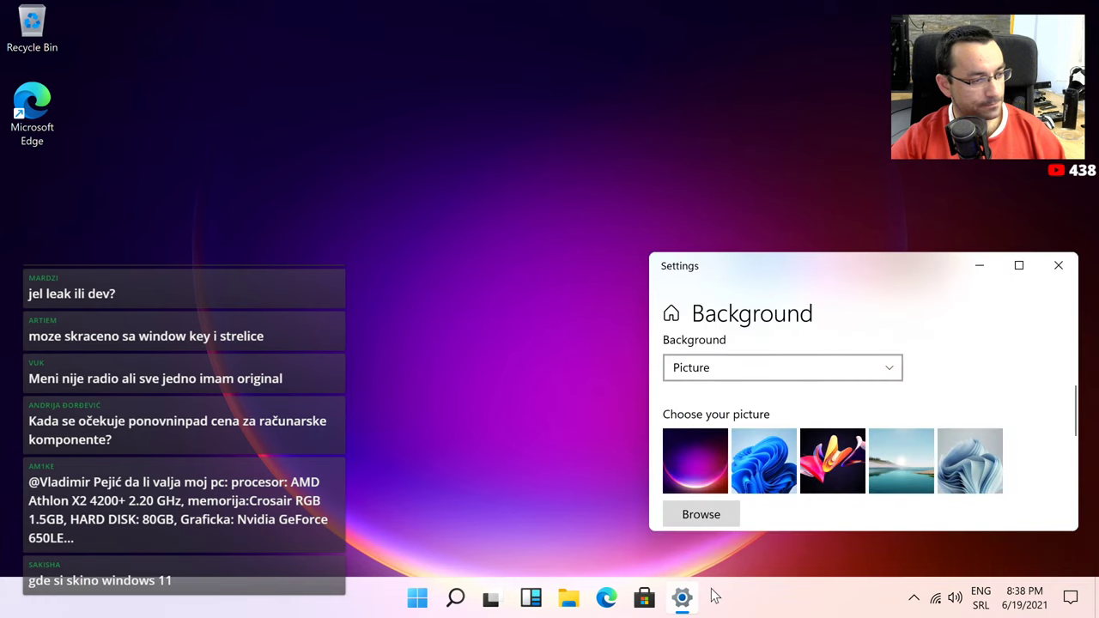
{"action": "left_click", "coordinate": [832, 464]}
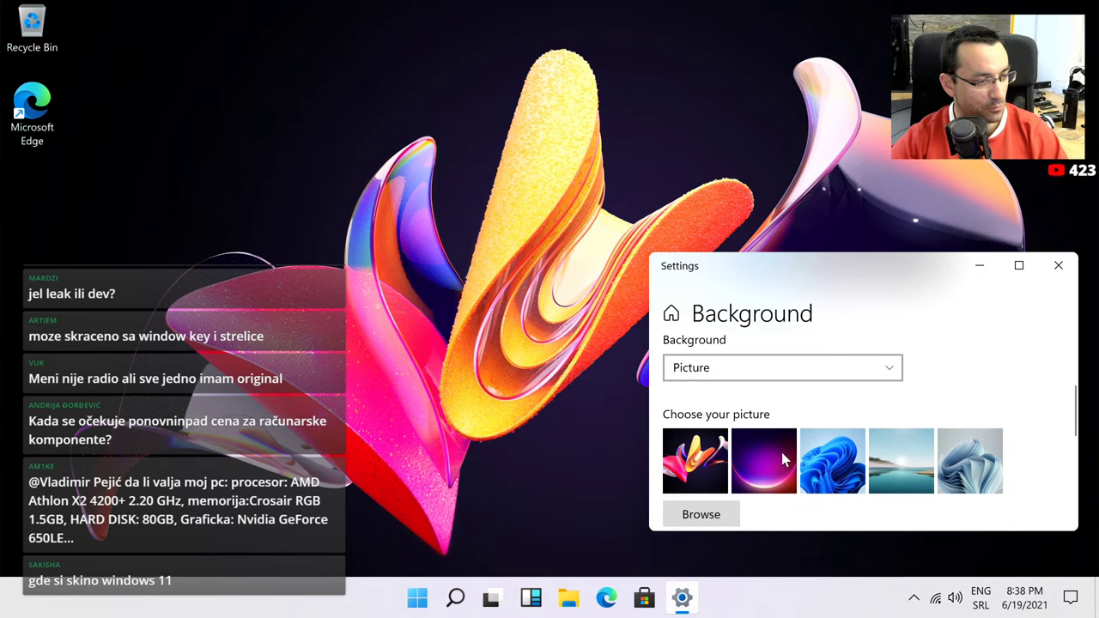
{"action": "left_click", "coordinate": [906, 464]}
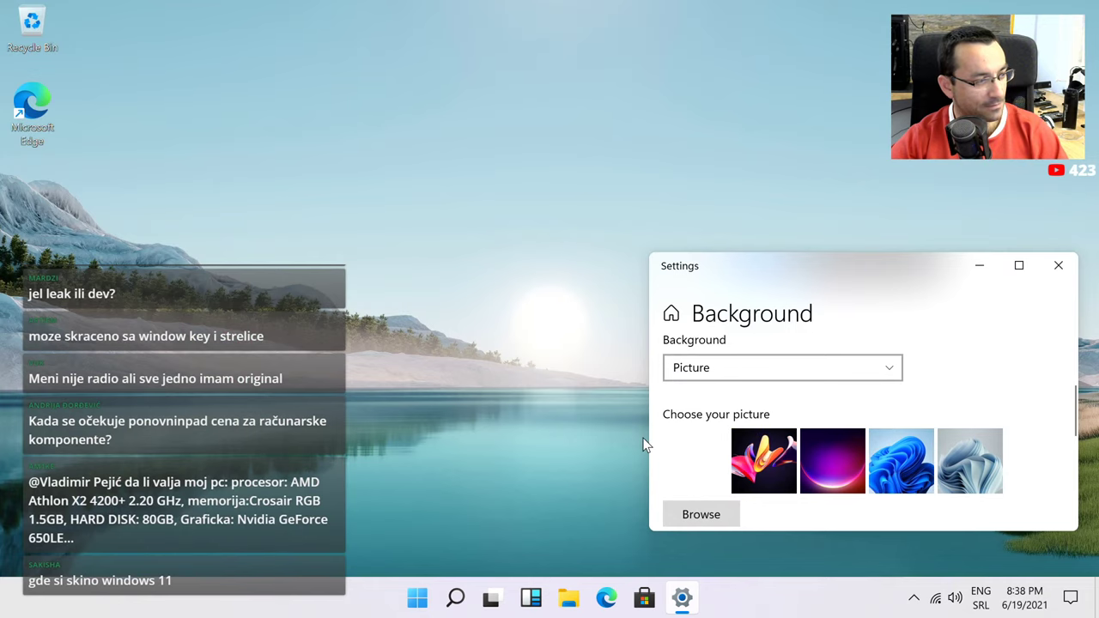
{"action": "left_click", "coordinate": [979, 266]}
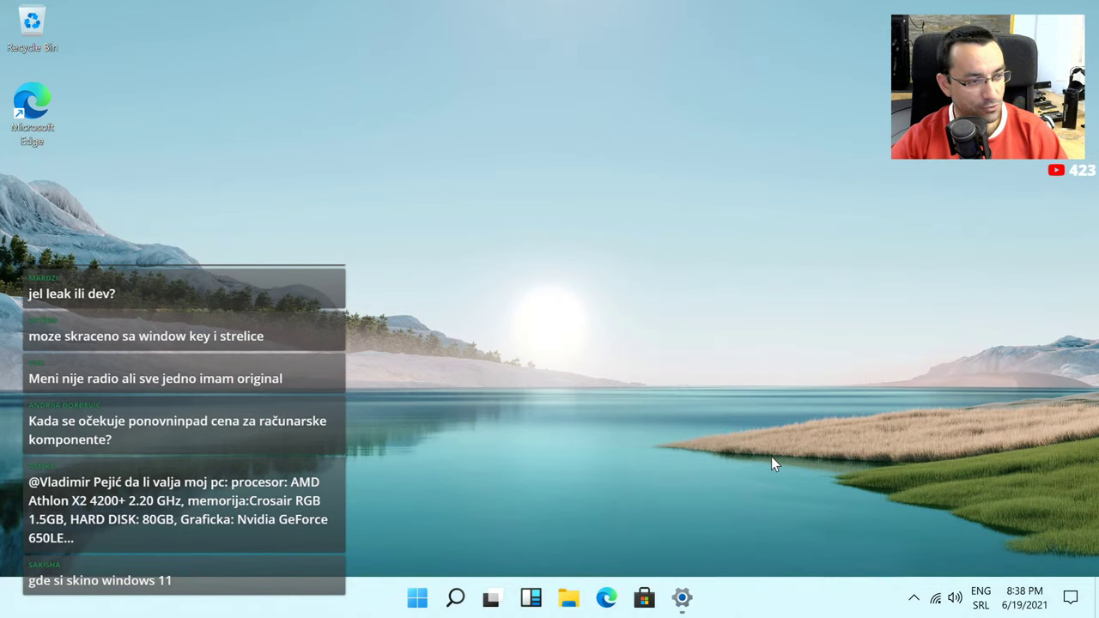
{"action": "left_click", "coordinate": [684, 600]}
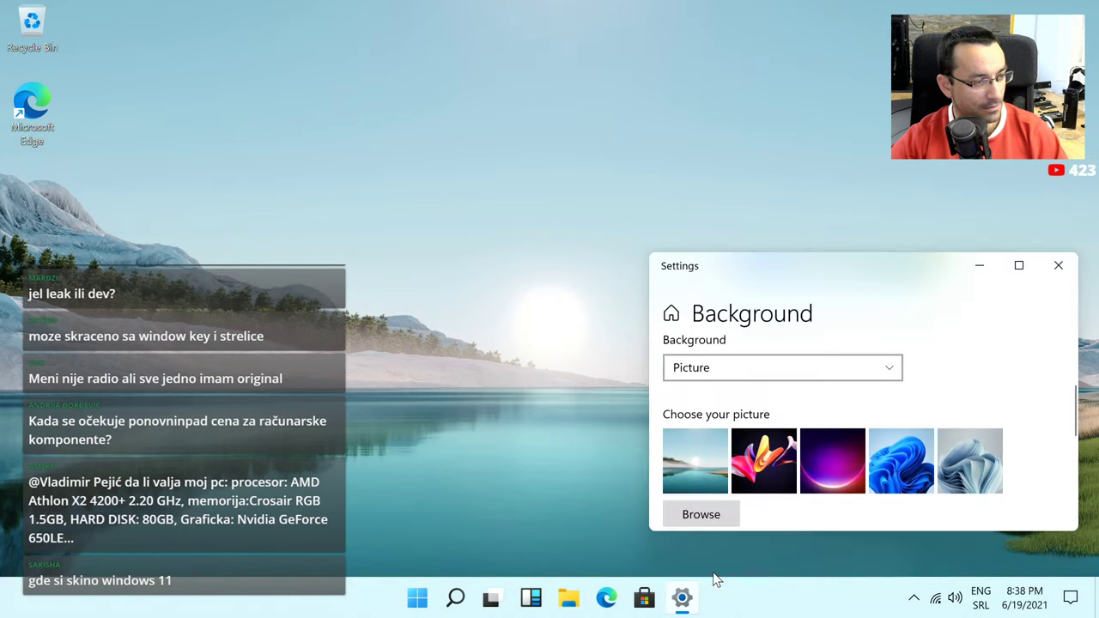
Step: Set the pale blue ribbon picture as wallpaper, close Settings, and bring up the desktop menu
{"action": "left_click", "coordinate": [971, 467]}
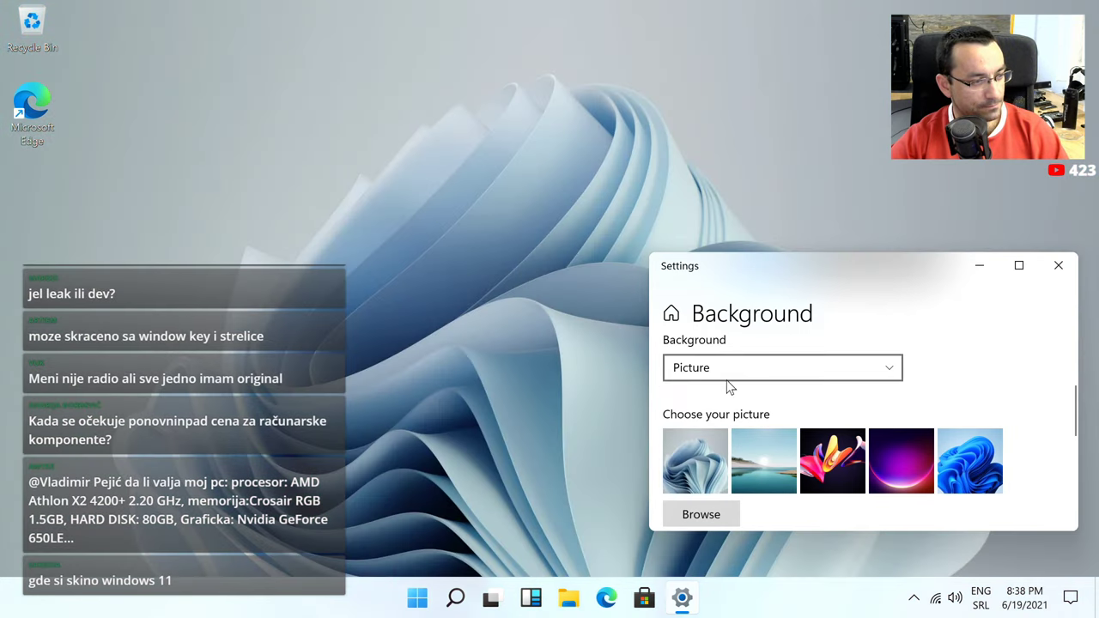
{"action": "scroll", "coordinate": [914, 462], "scroll_direction": "down", "scroll_amount": 2}
{"action": "scroll", "coordinate": [802, 449], "scroll_direction": "down", "scroll_amount": 7}
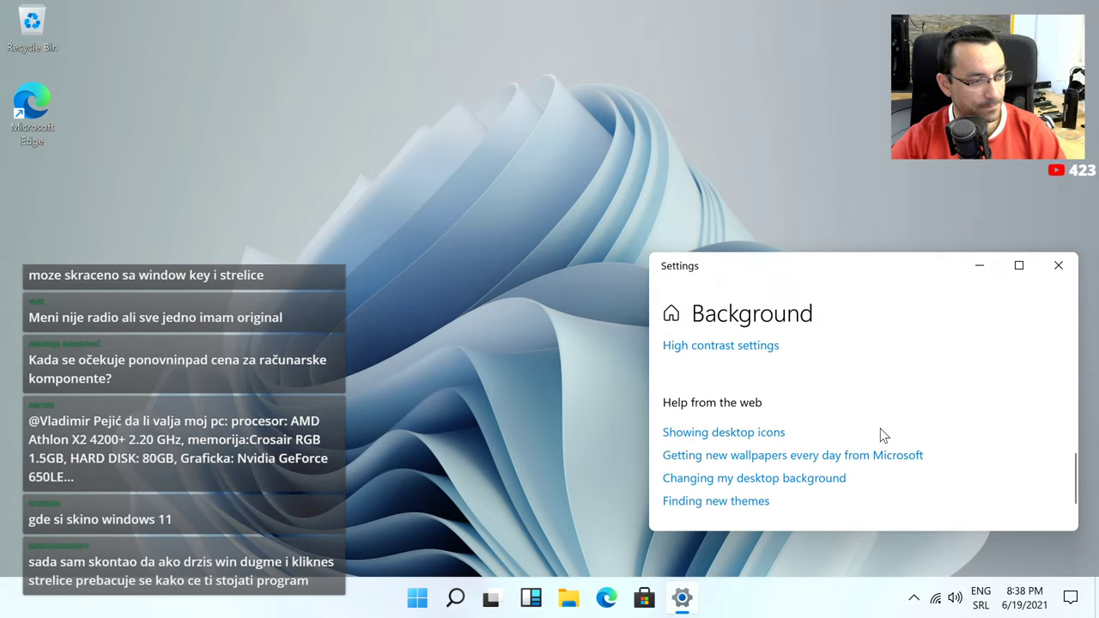
{"action": "scroll", "coordinate": [802, 421], "scroll_direction": "down", "scroll_amount": 2}
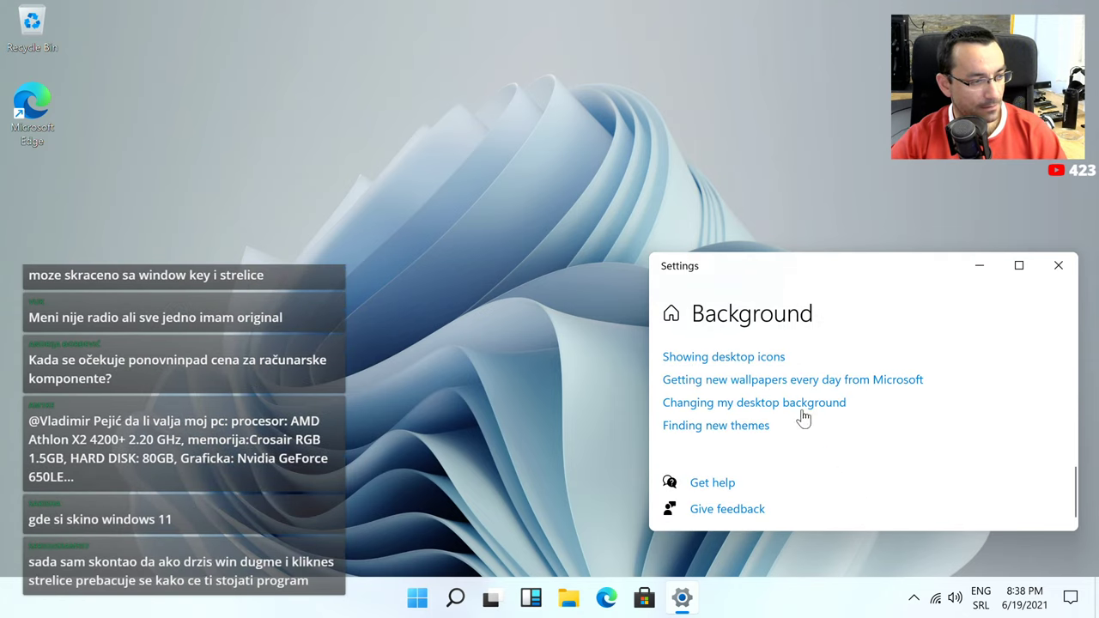
{"action": "left_click", "coordinate": [1058, 265]}
{"action": "right_click", "coordinate": [559, 280]}
Step: Apply the Captured Motion theme from the maximized Personalization > Themes page
{"action": "left_click", "coordinate": [613, 487]}
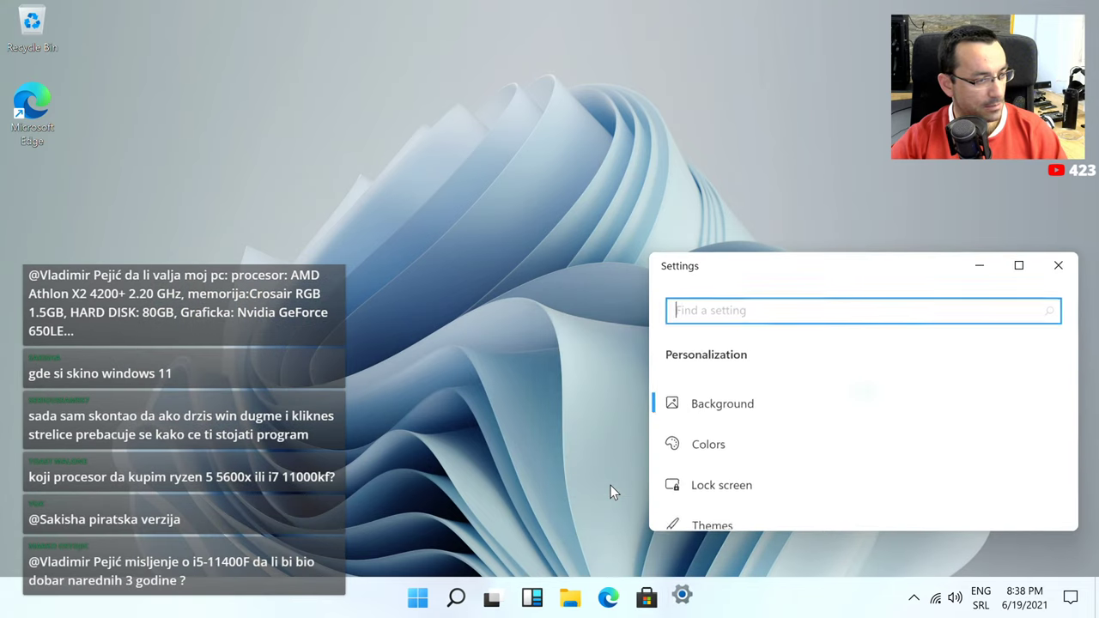
{"action": "left_click", "coordinate": [1014, 264]}
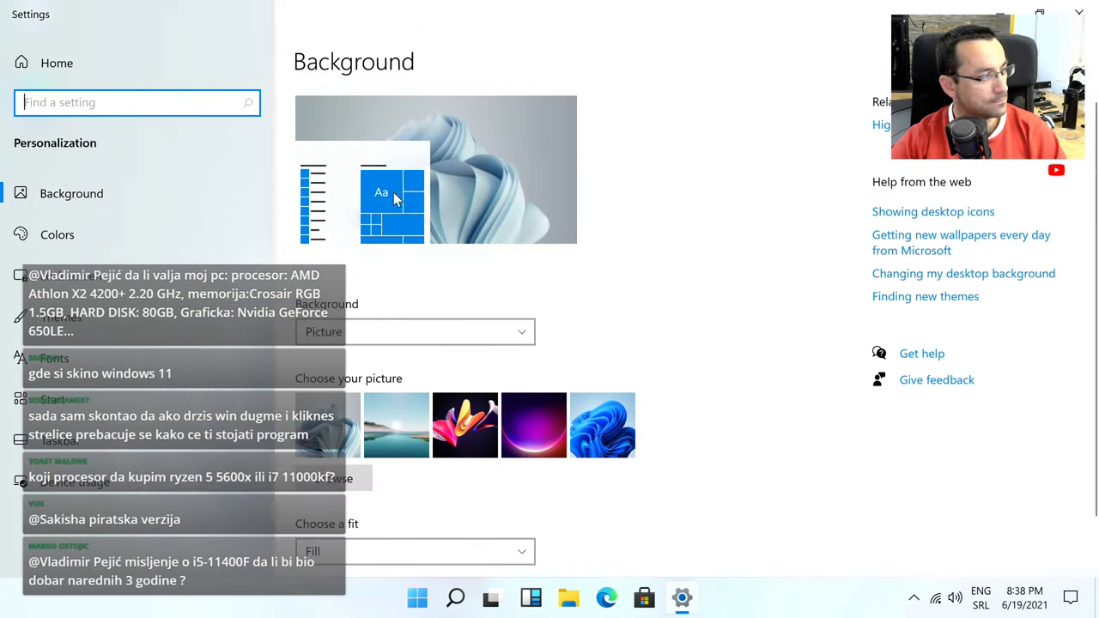
{"action": "left_click", "coordinate": [81, 318]}
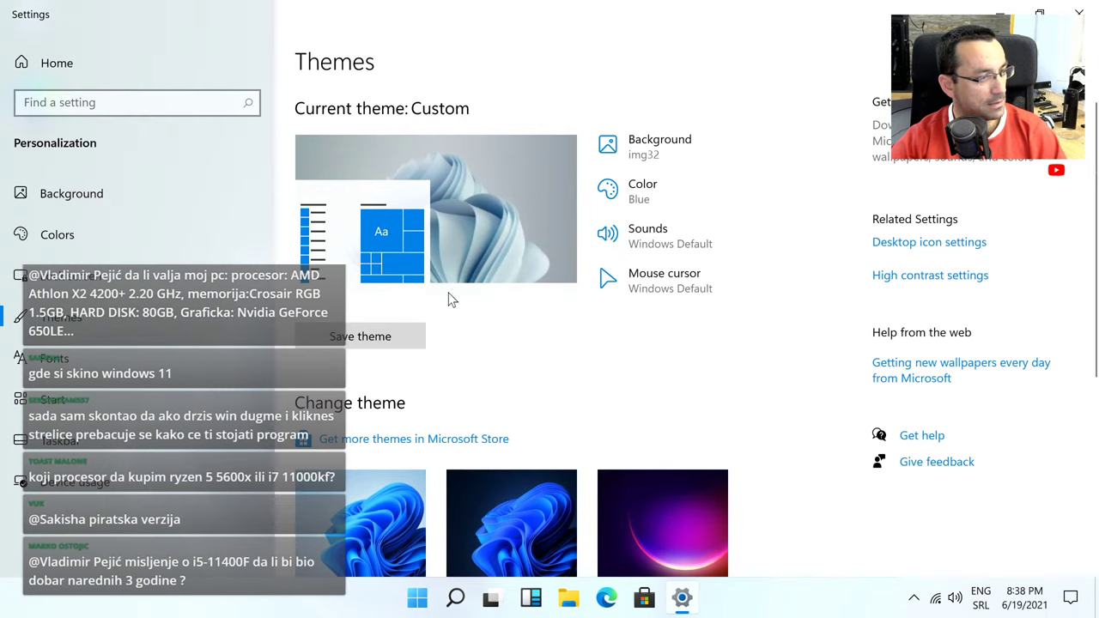
{"action": "scroll", "coordinate": [567, 352], "scroll_direction": "down", "scroll_amount": 3}
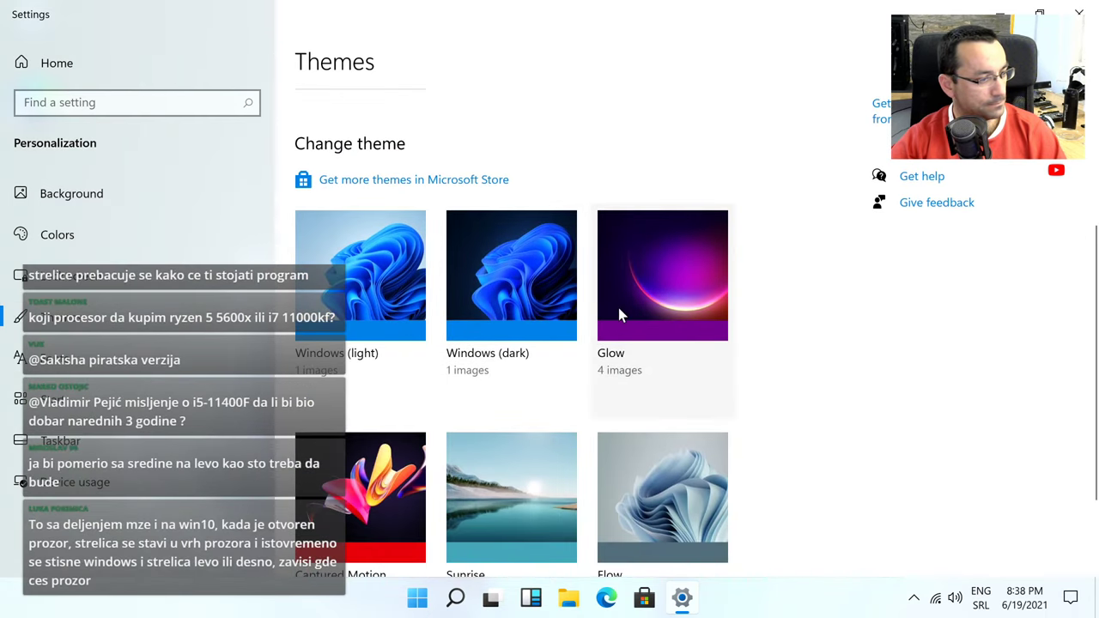
{"action": "scroll", "coordinate": [619, 310], "scroll_direction": "down", "scroll_amount": 2}
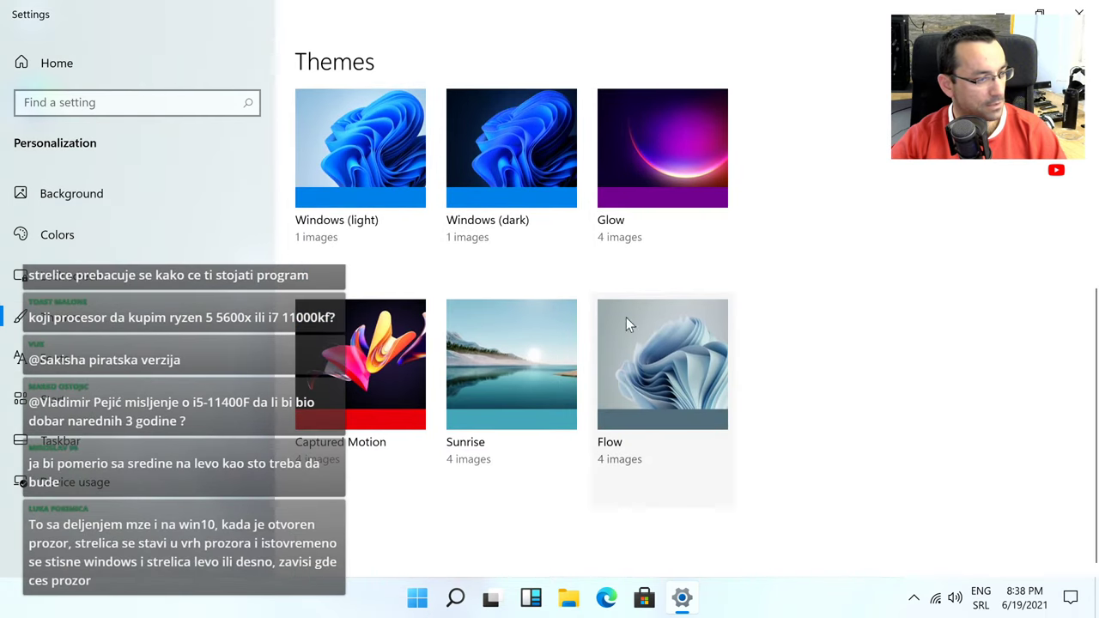
{"action": "left_click", "coordinate": [354, 354]}
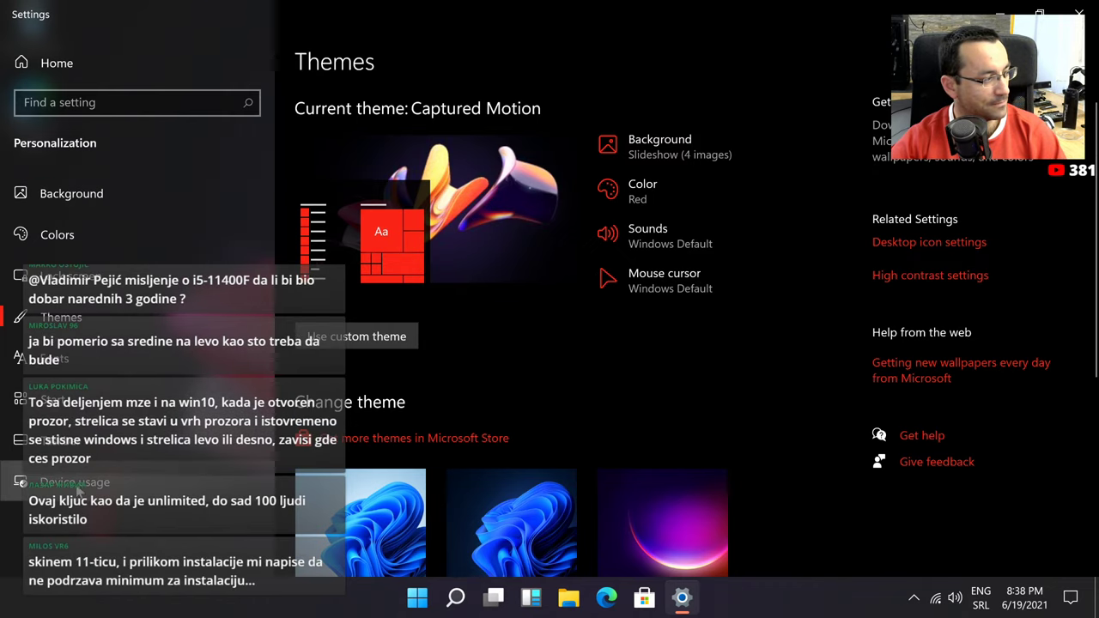
Step: Show the themed desktop, then open Taskbar settings from the taskbar menu
{"action": "key", "text": "super+d"}
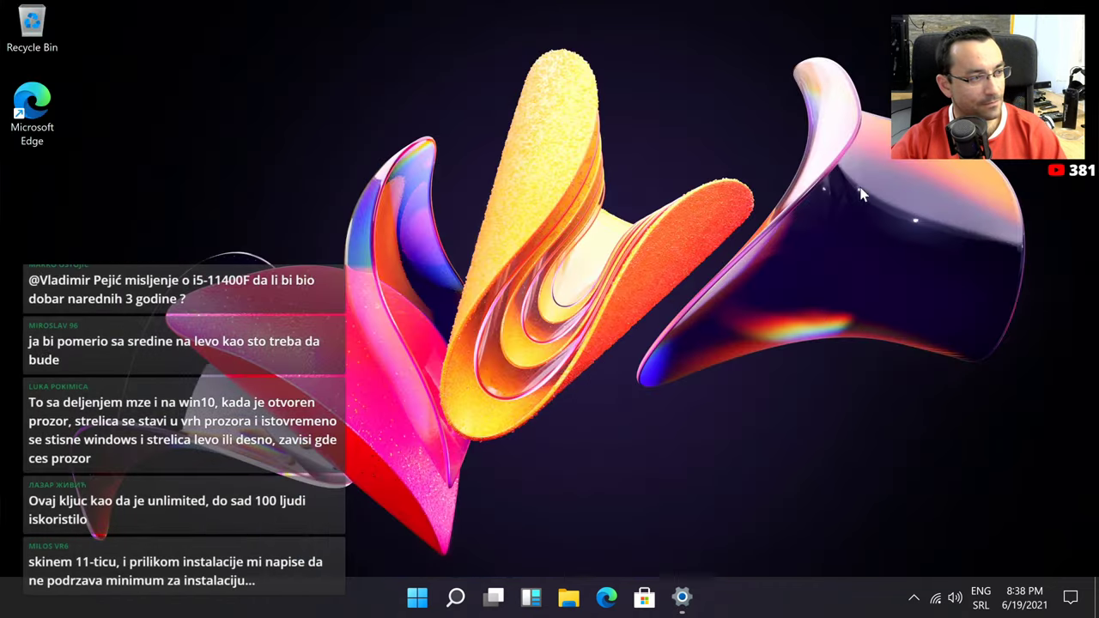
{"action": "left_click", "coordinate": [417, 598]}
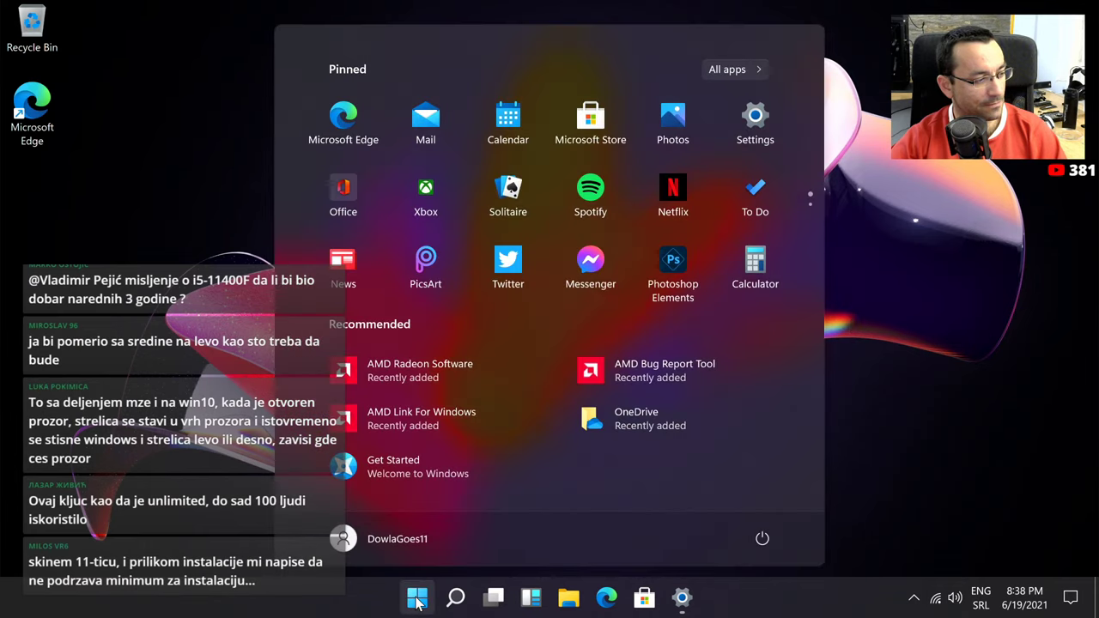
{"action": "right_click", "coordinate": [737, 604]}
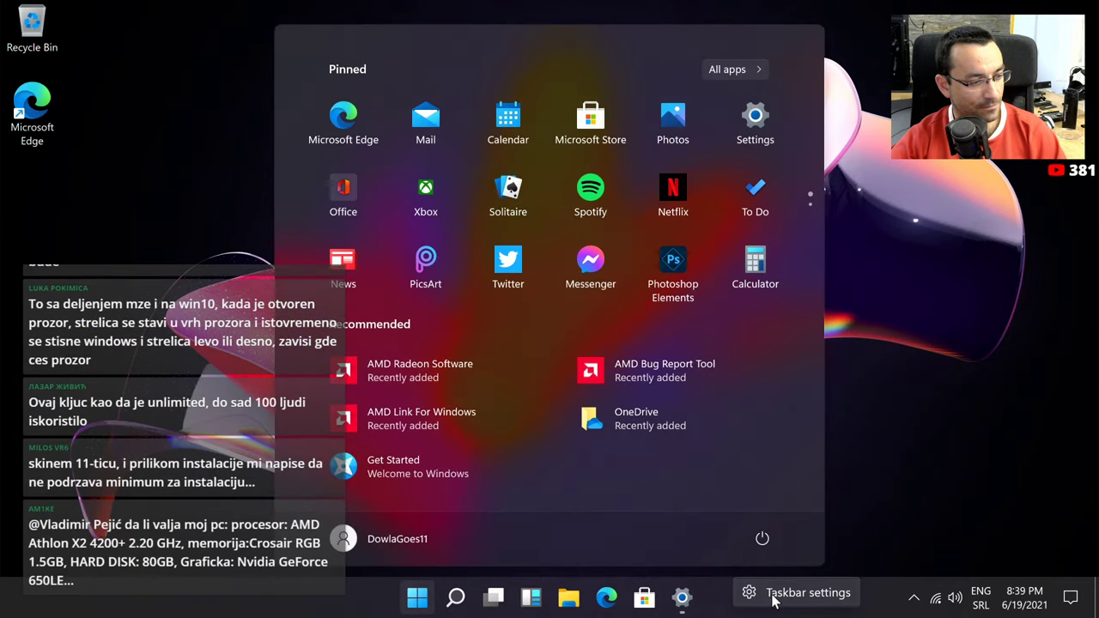
{"action": "left_click", "coordinate": [773, 601]}
Step: Set taskbar alignment to Left, close Settings, and open the Start menu
{"action": "left_click", "coordinate": [366, 134]}
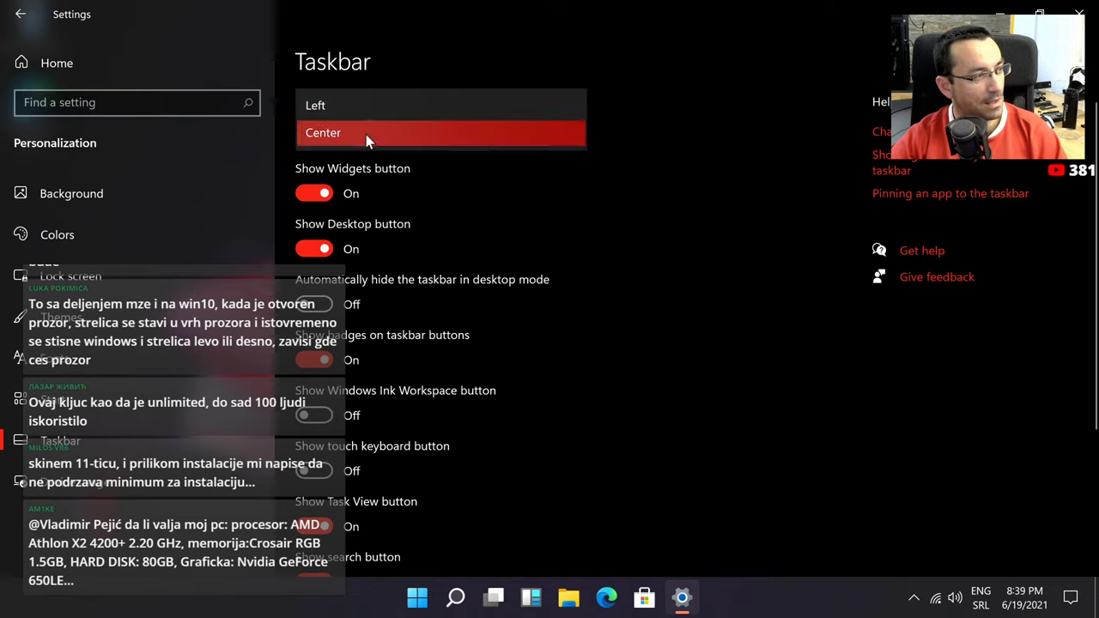
{"action": "left_click", "coordinate": [360, 107]}
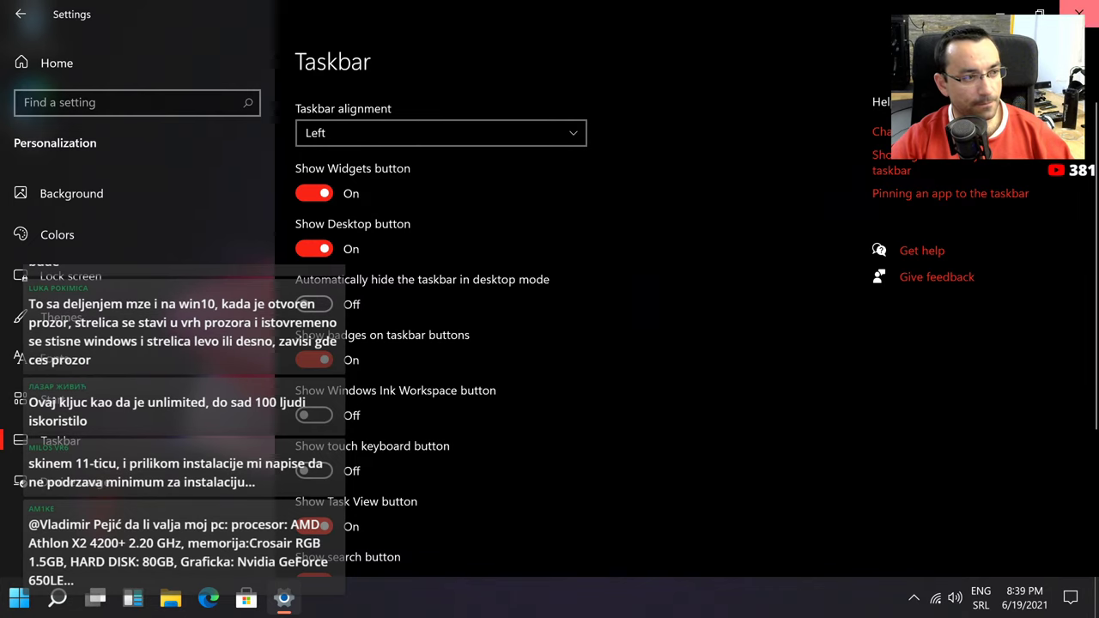
{"action": "key", "text": "alt+F4"}
{"action": "left_click", "coordinate": [19, 599]}
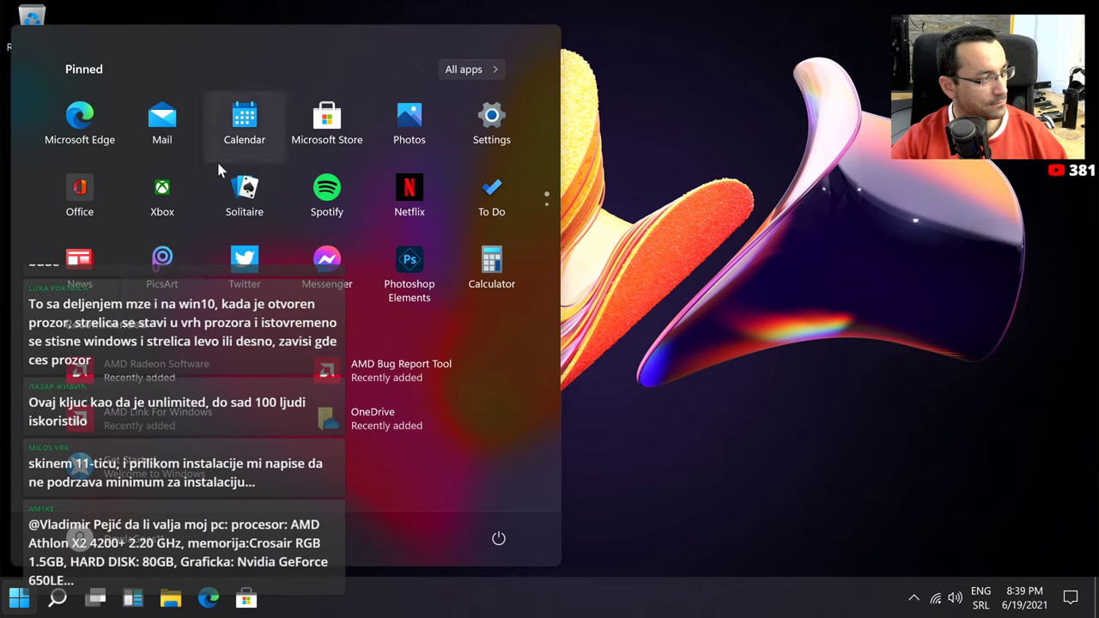
Step: Launch Photoshop Elements and Microsoft News from Start, then close News
{"action": "left_click", "coordinate": [411, 266]}
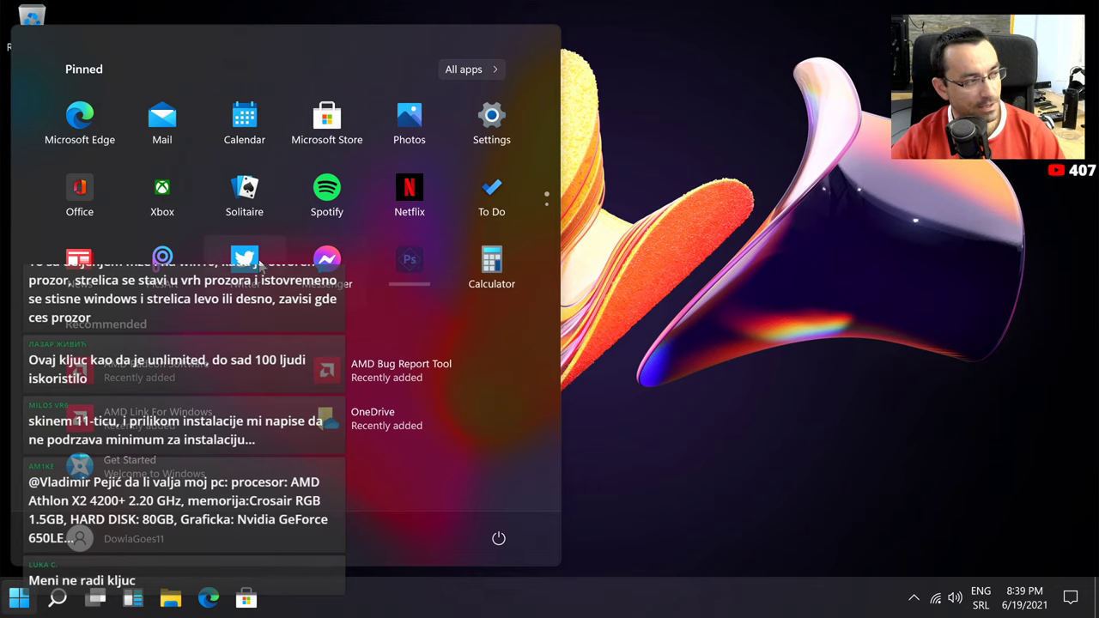
{"action": "left_click", "coordinate": [91, 266]}
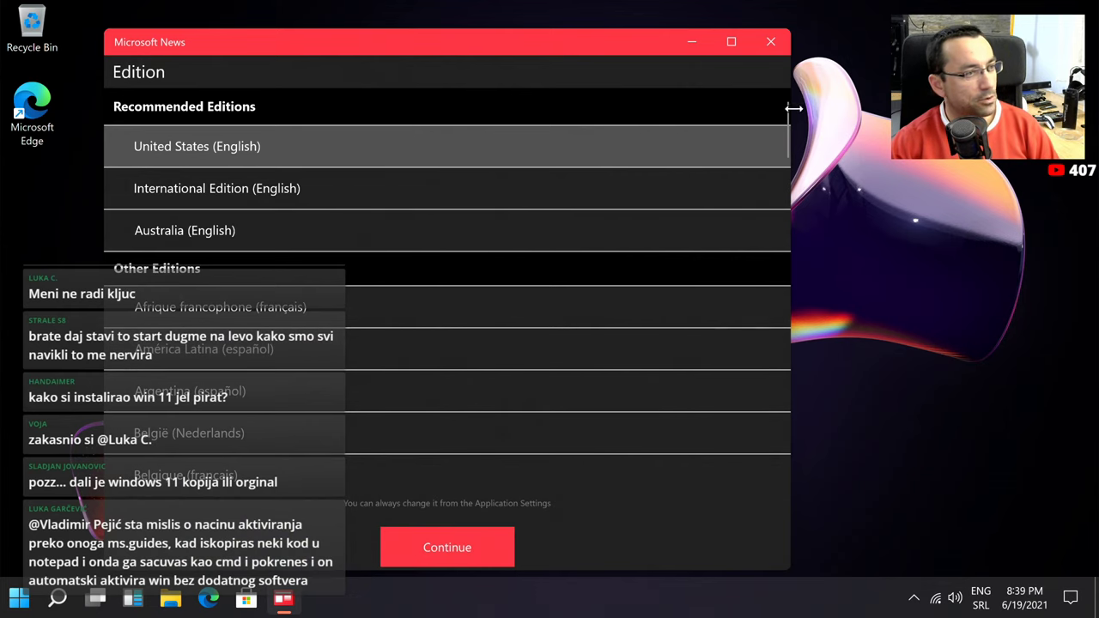
{"action": "left_click", "coordinate": [772, 43]}
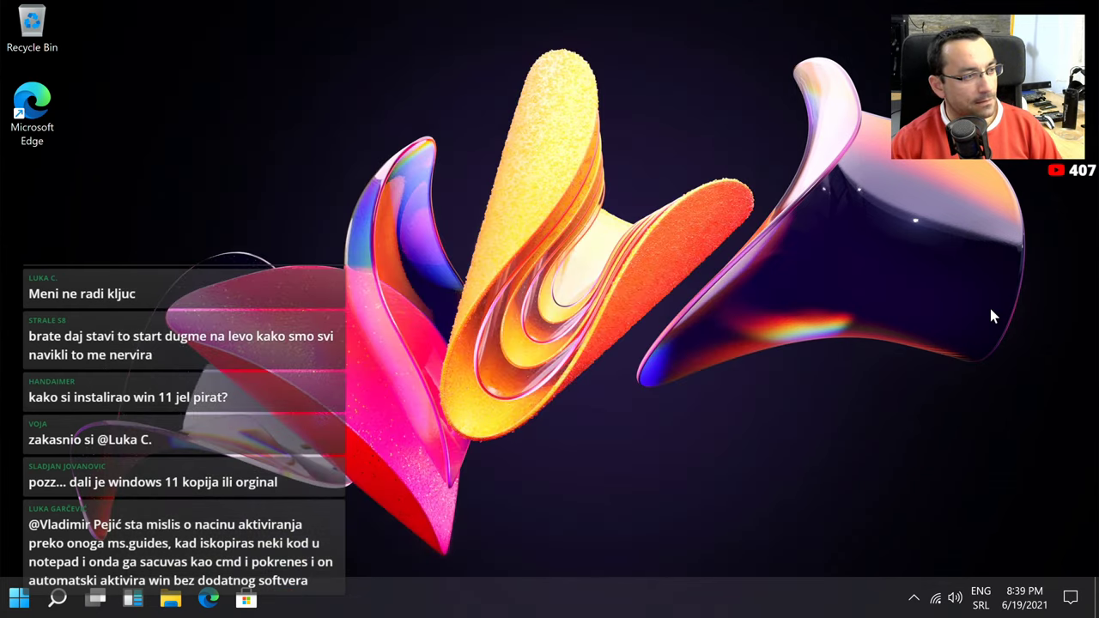
{"action": "right_click", "coordinate": [479, 251]}
Step: Refresh the desktop and open the Start menu
{"action": "left_click", "coordinate": [527, 327]}
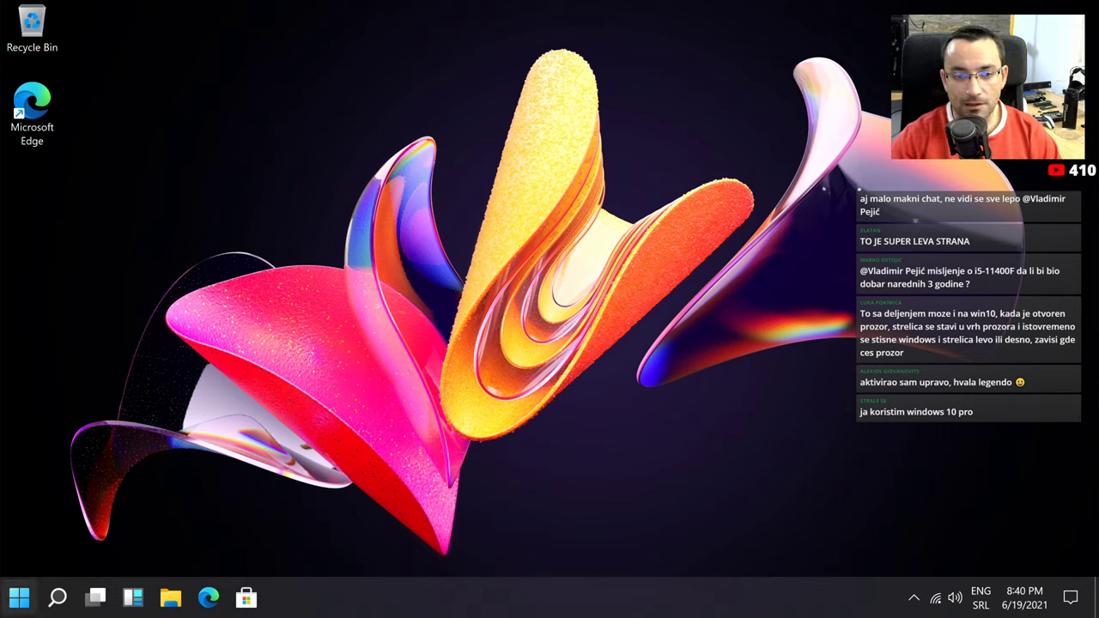
{"action": "left_click", "coordinate": [19, 598]}
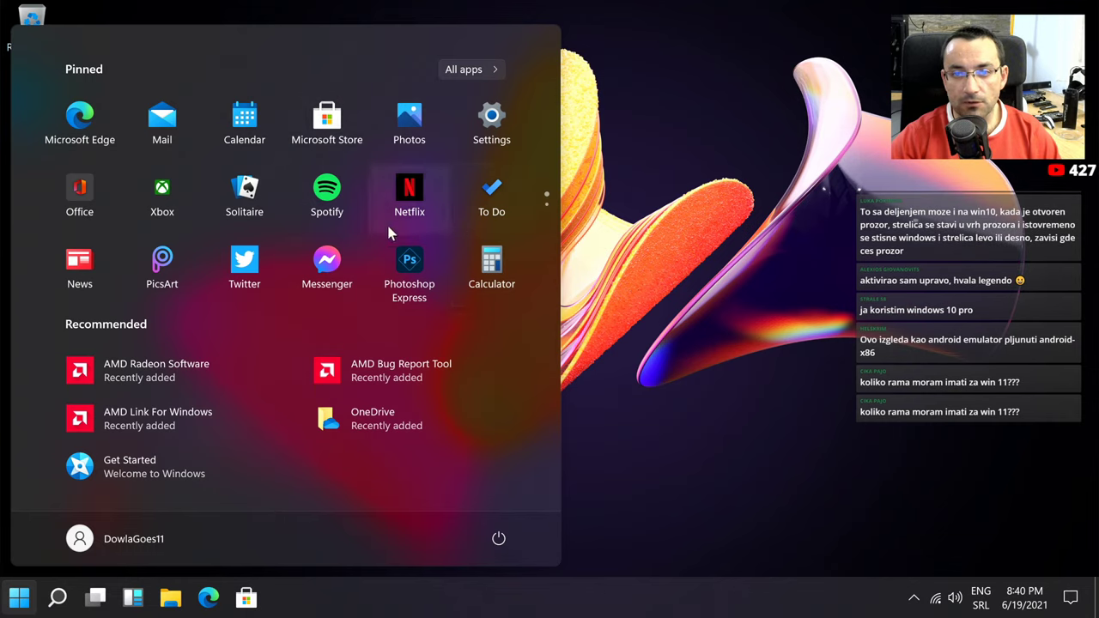
Step: Browse the Start menu's pinned apps, then open and close Notepad
{"action": "scroll", "coordinate": [344, 211], "scroll_direction": "down", "scroll_amount": 2}
{"action": "scroll", "coordinate": [329, 199], "scroll_direction": "up", "scroll_amount": 2}
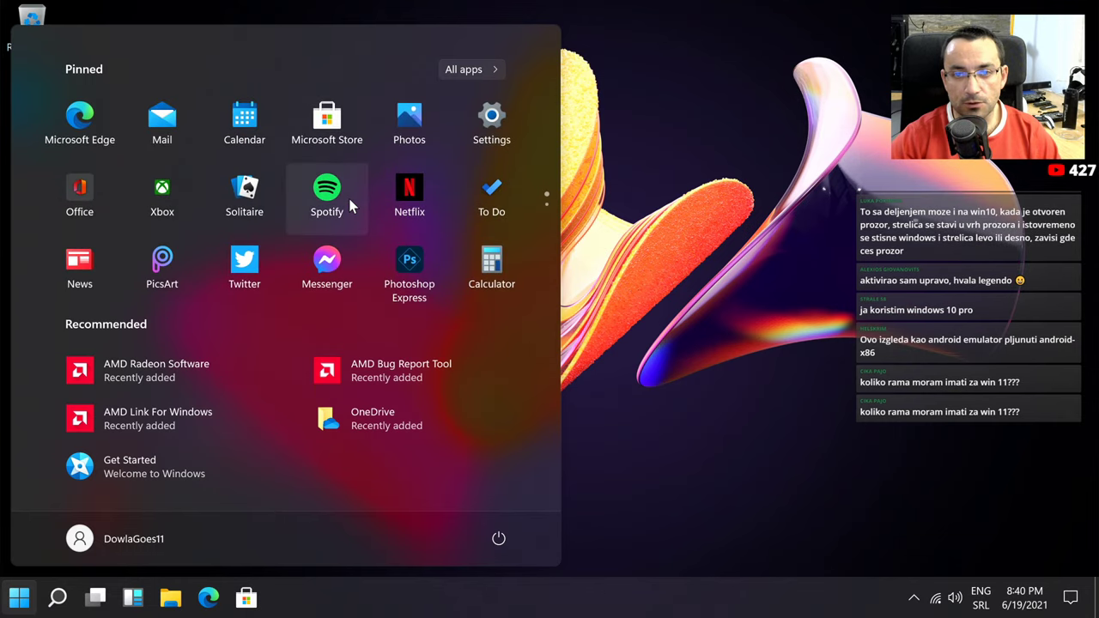
{"action": "scroll", "coordinate": [344, 199], "scroll_direction": "down", "scroll_amount": 2}
{"action": "scroll", "coordinate": [180, 184], "scroll_direction": "up", "scroll_amount": 2}
{"action": "scroll", "coordinate": [258, 197], "scroll_direction": "down", "scroll_amount": 2}
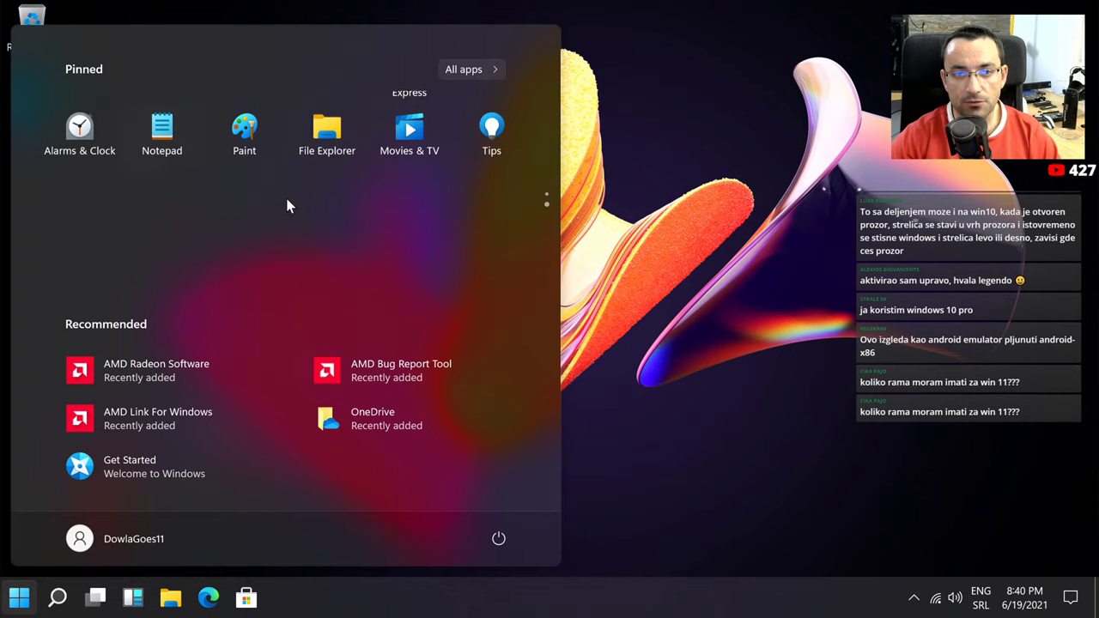
{"action": "left_click", "coordinate": [161, 126]}
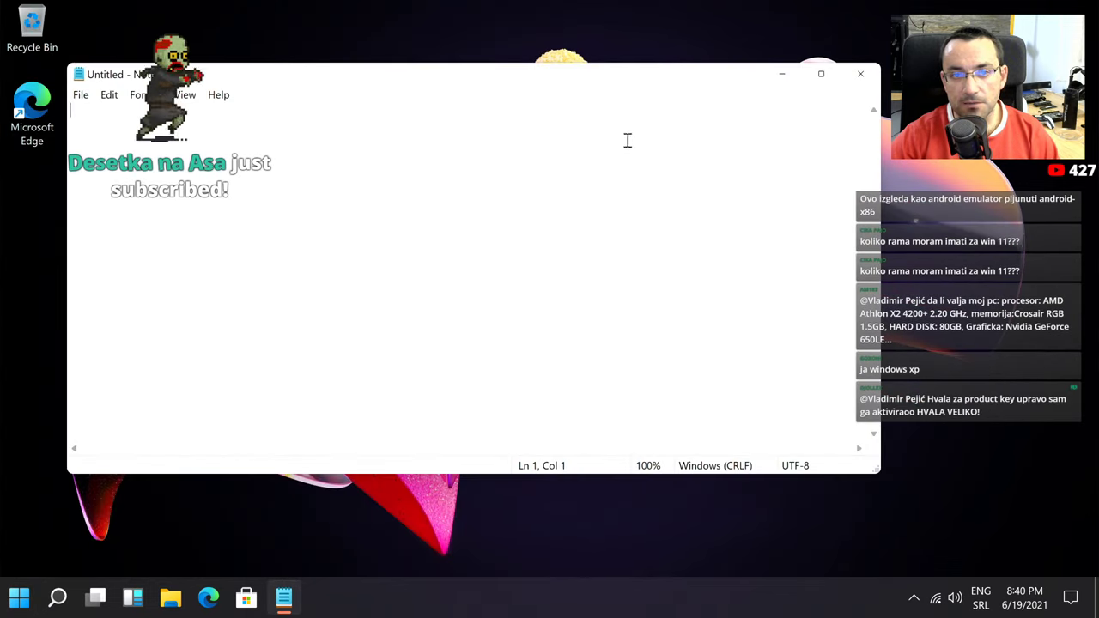
{"action": "left_click", "coordinate": [860, 74]}
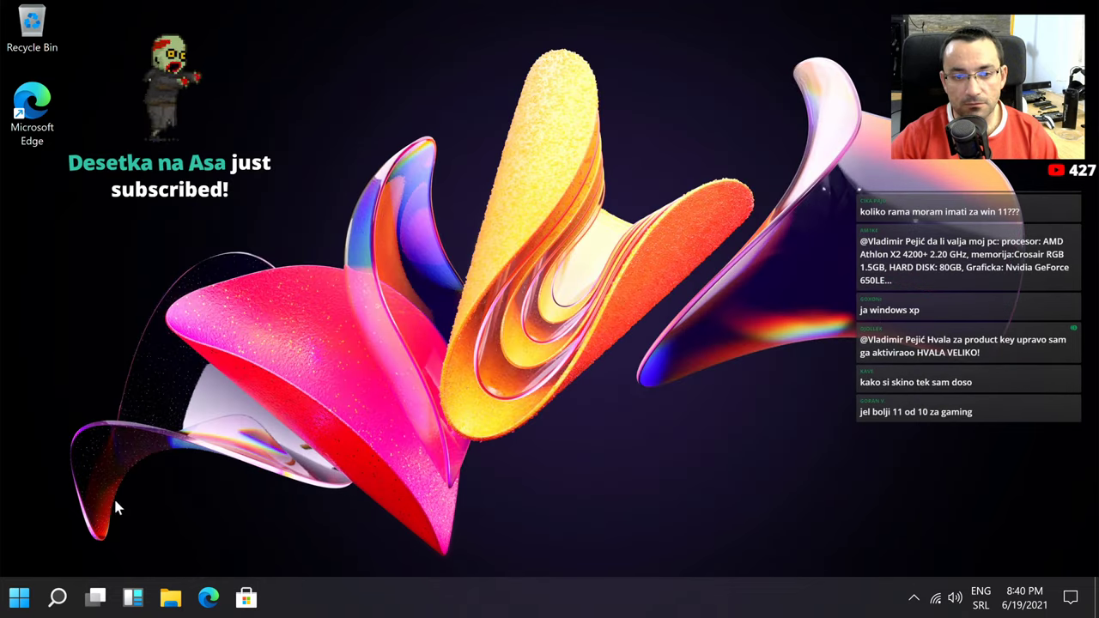
Step: Open and close Calendar, then Paint, from the Start menu
{"action": "left_click", "coordinate": [21, 596]}
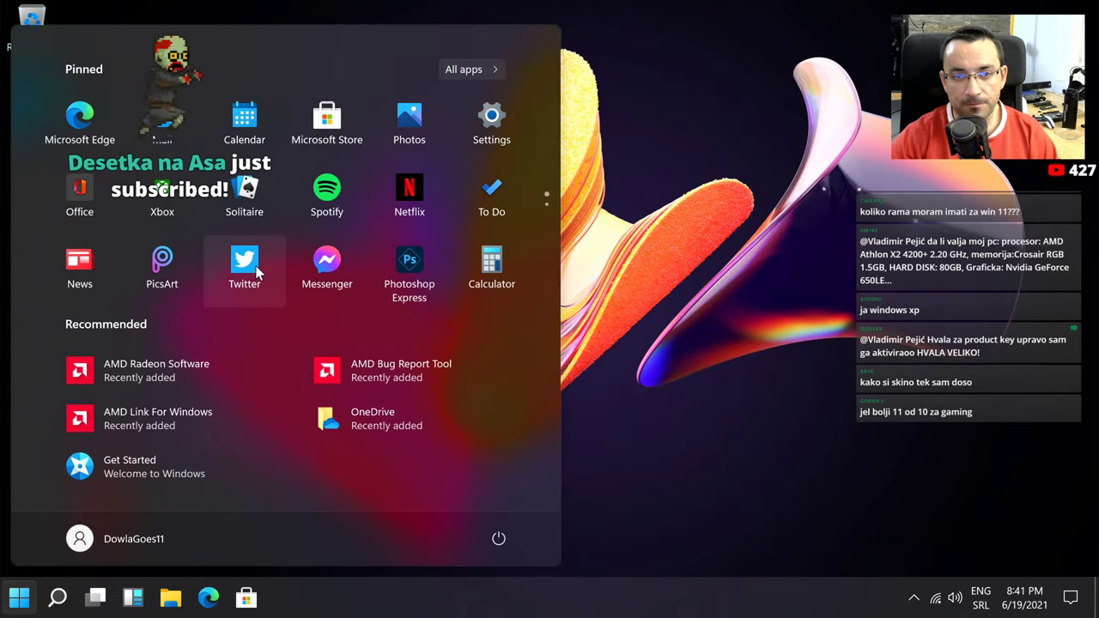
{"action": "left_click", "coordinate": [235, 120]}
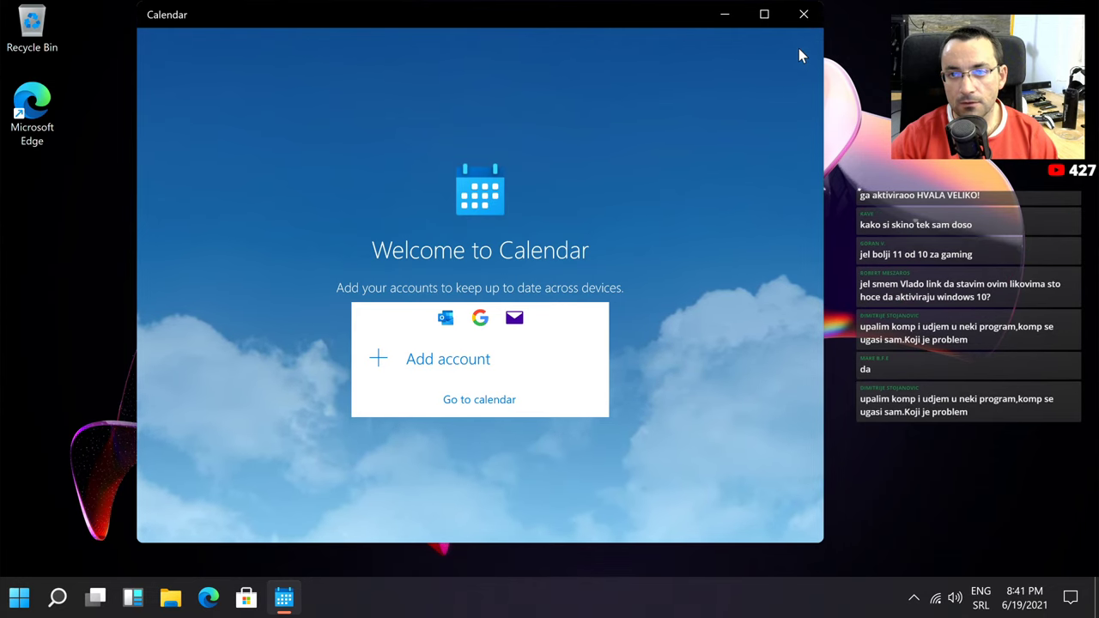
{"action": "left_click", "coordinate": [804, 15]}
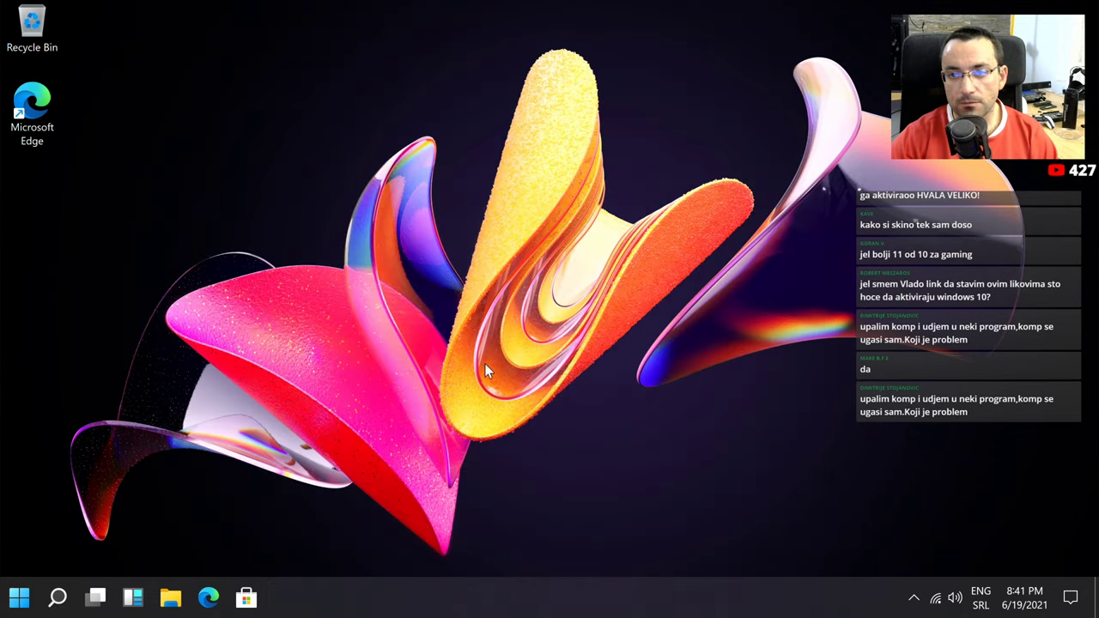
{"action": "left_click", "coordinate": [20, 597]}
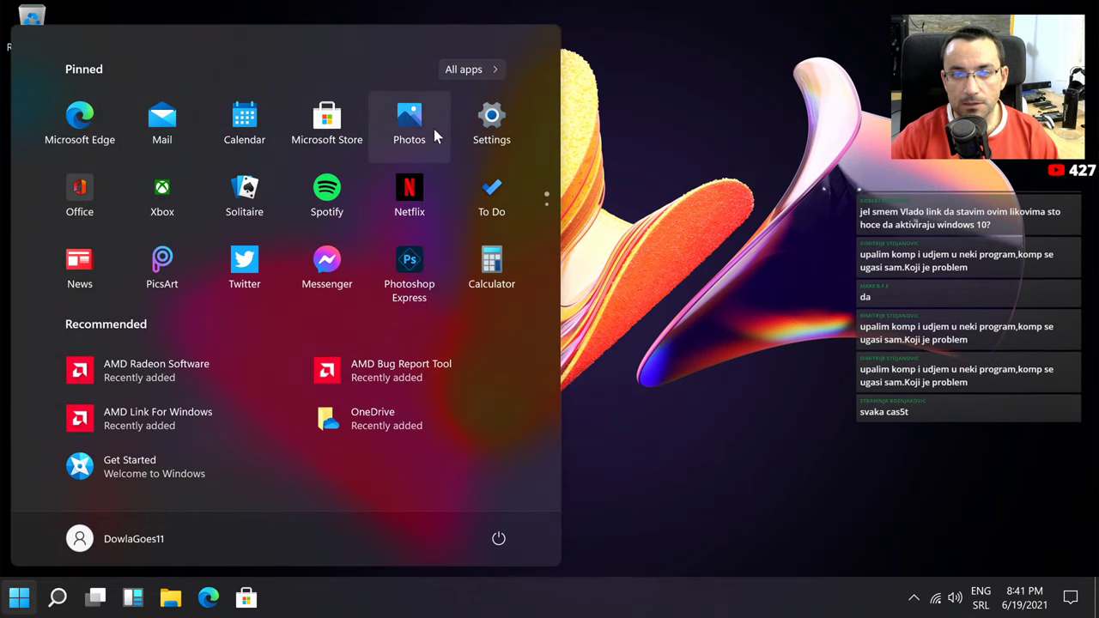
{"action": "scroll", "coordinate": [425, 137], "scroll_direction": "down", "scroll_amount": 1}
{"action": "left_click", "coordinate": [244, 129]}
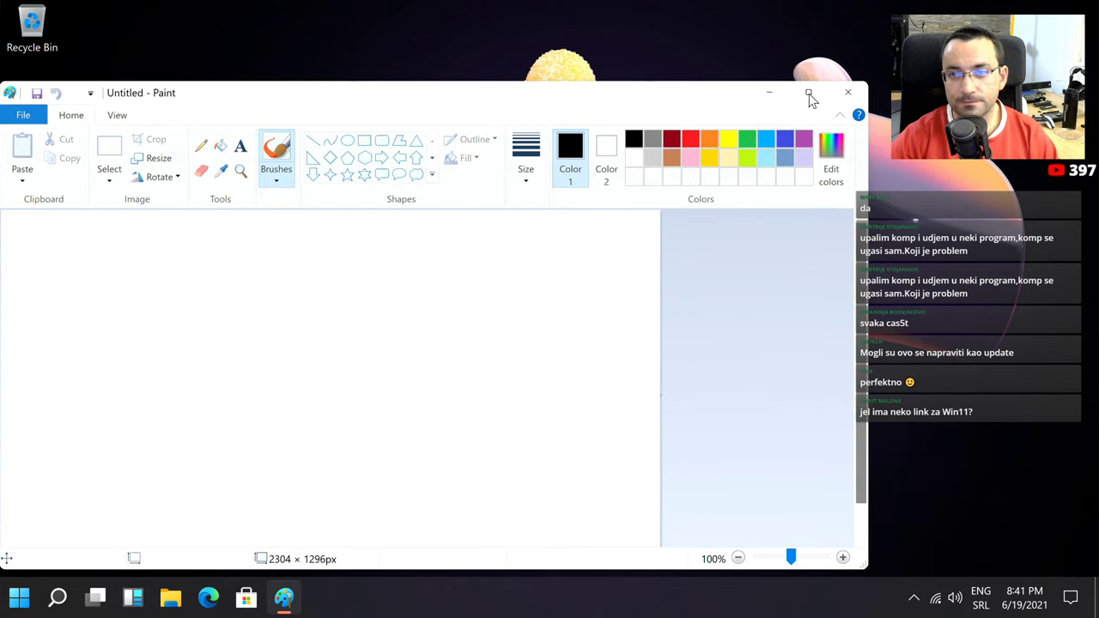
{"action": "left_click", "coordinate": [845, 91]}
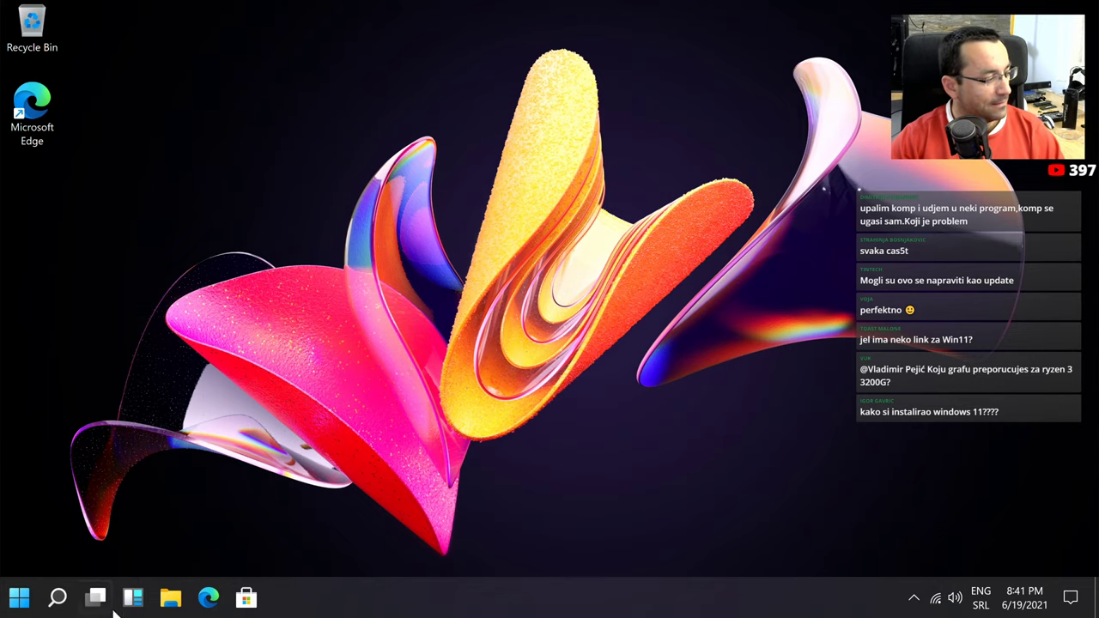
Step: View and close Search settings, then show Start's second page of pinned apps
{"action": "left_click", "coordinate": [65, 603]}
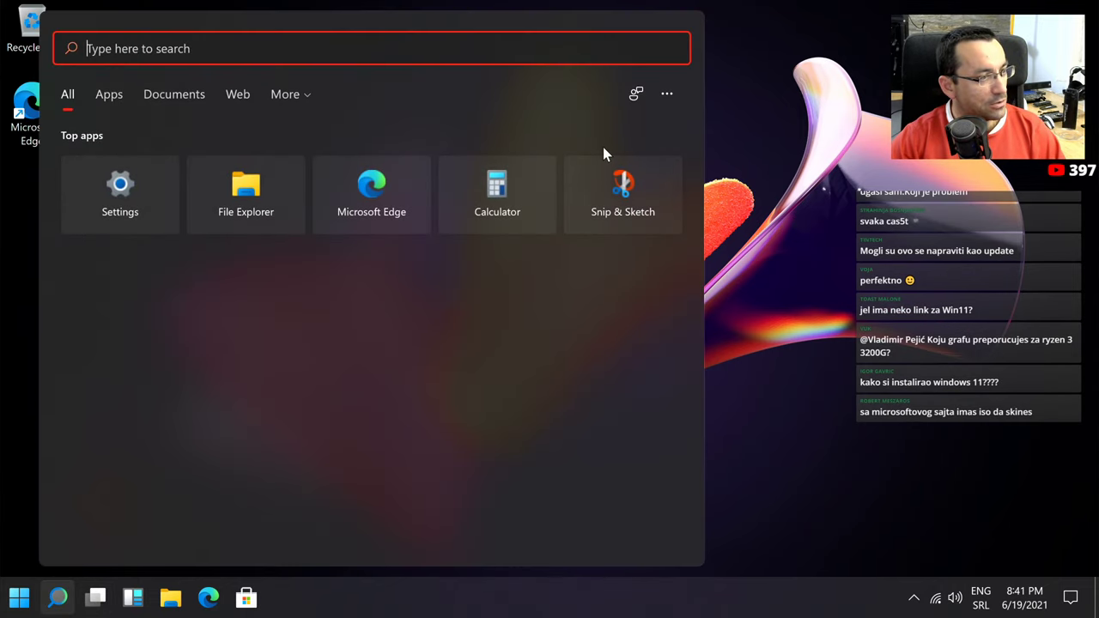
{"action": "left_click", "coordinate": [671, 98]}
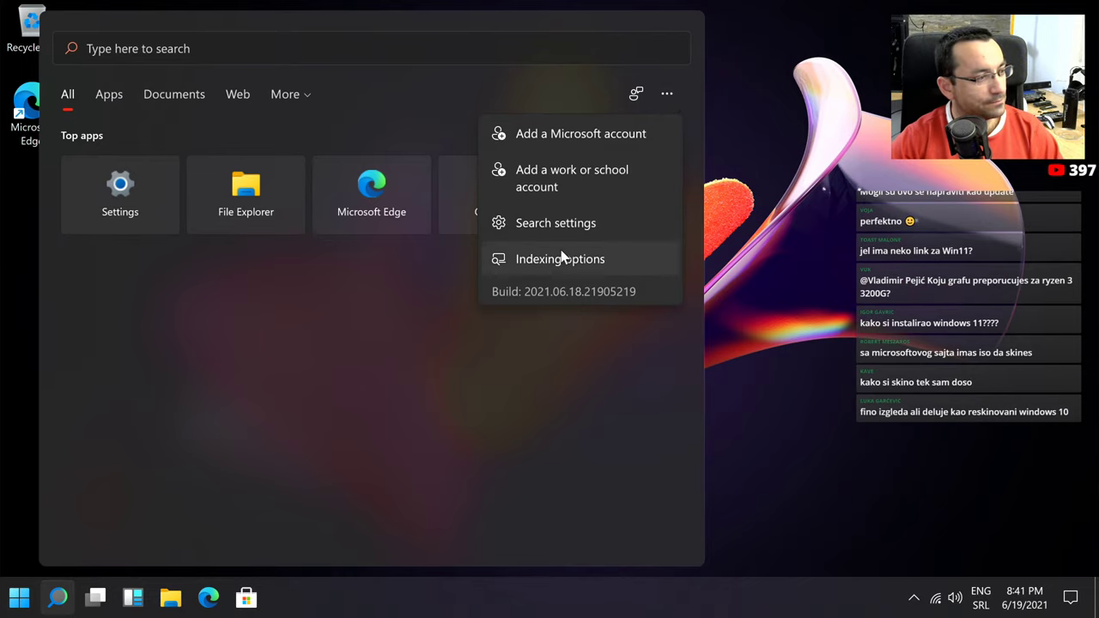
{"action": "left_click", "coordinate": [542, 223]}
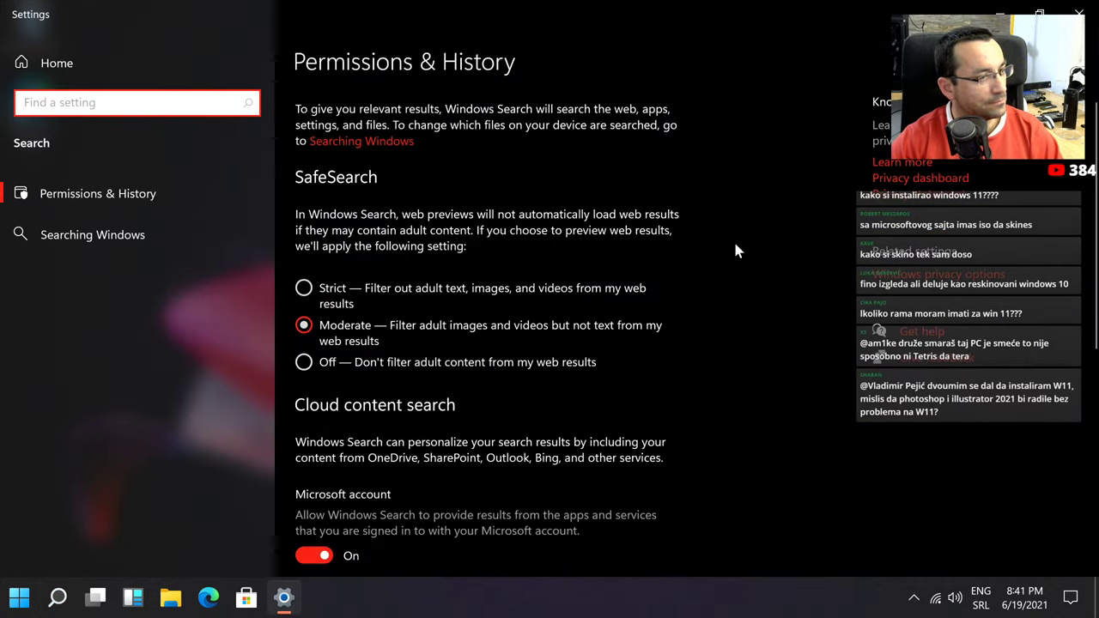
{"action": "left_click", "coordinate": [1079, 14]}
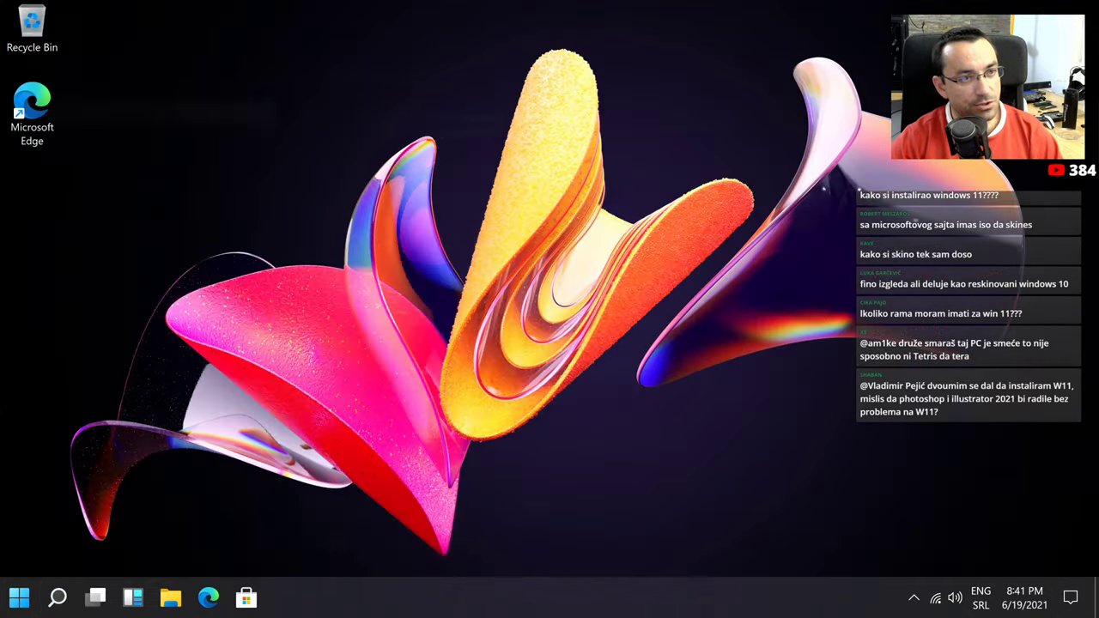
{"action": "left_click", "coordinate": [19, 598]}
{"action": "scroll", "coordinate": [94, 273], "scroll_direction": "down", "scroll_amount": 1}
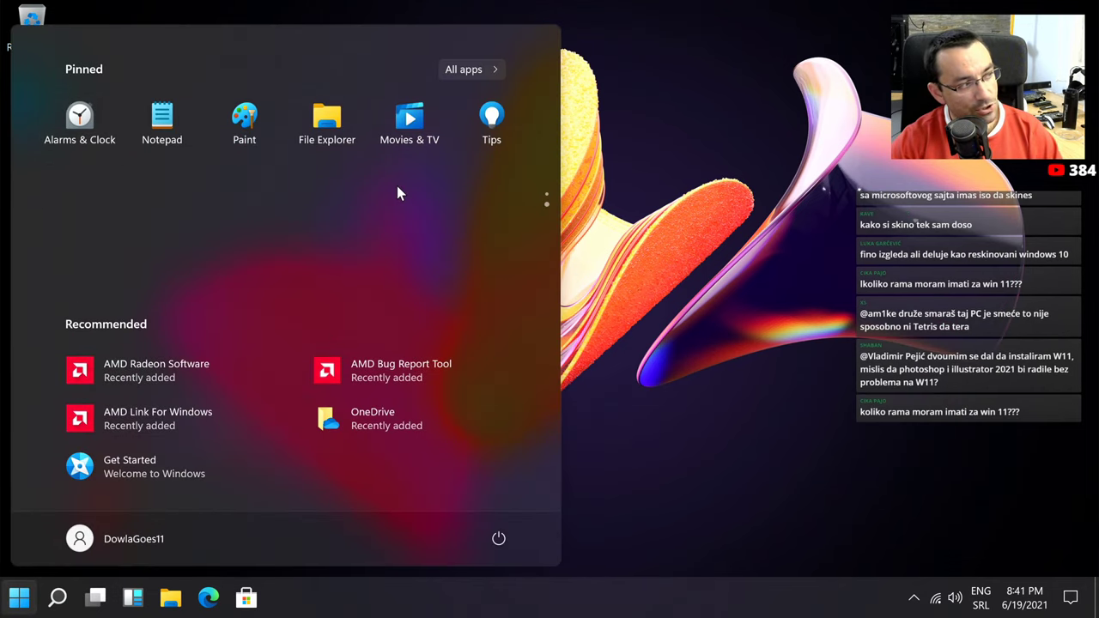
Step: Launch Tips, view its Coming soon card, then close the app
{"action": "left_click", "coordinate": [491, 113]}
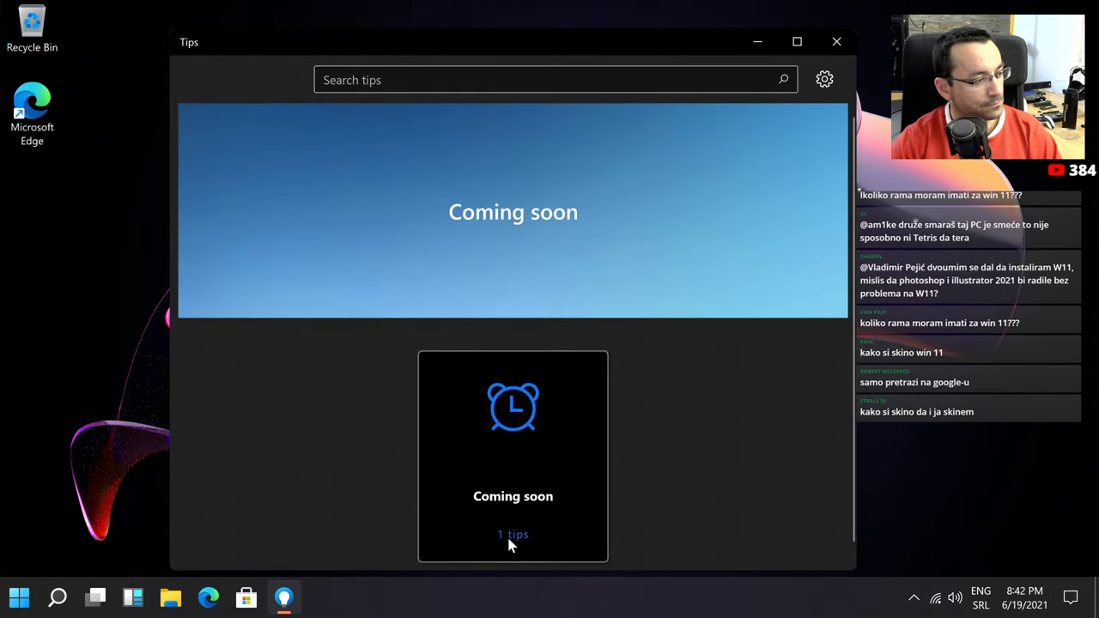
{"action": "left_click", "coordinate": [510, 536]}
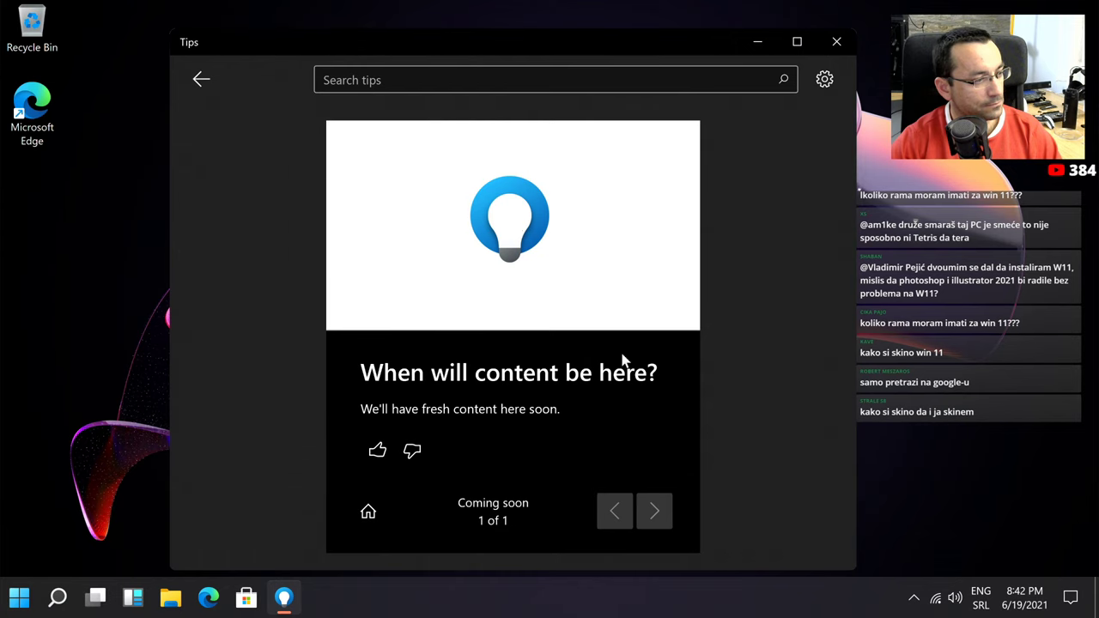
{"action": "left_click", "coordinate": [836, 41]}
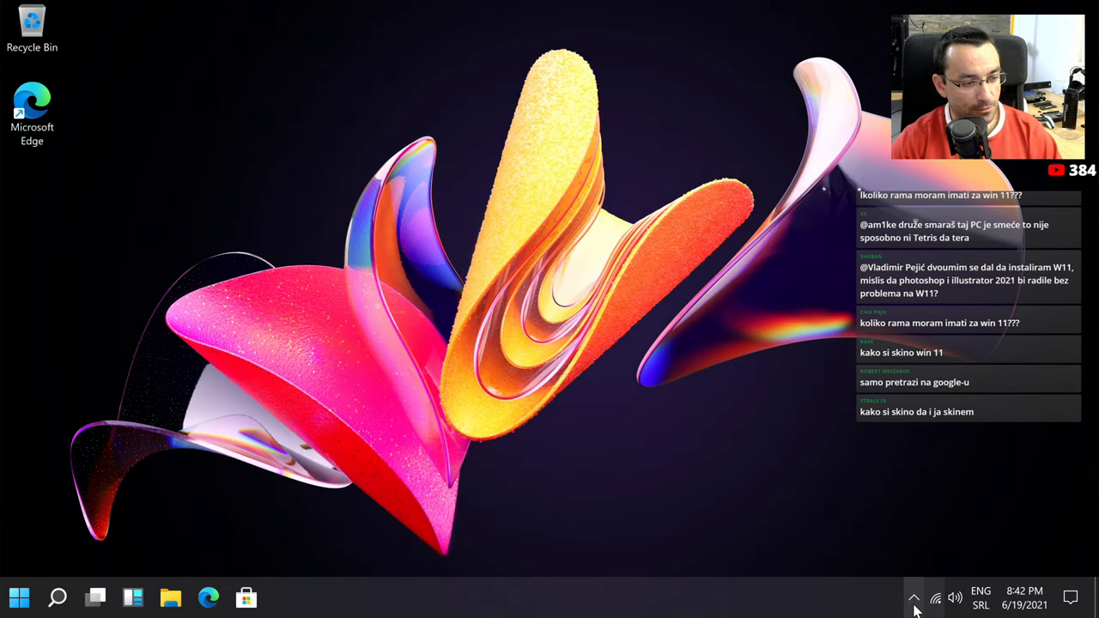
Step: Check the hidden tray icons and the Wi-Fi, input language and clock flyouts
{"action": "left_click", "coordinate": [914, 601]}
{"action": "left_click", "coordinate": [938, 599]}
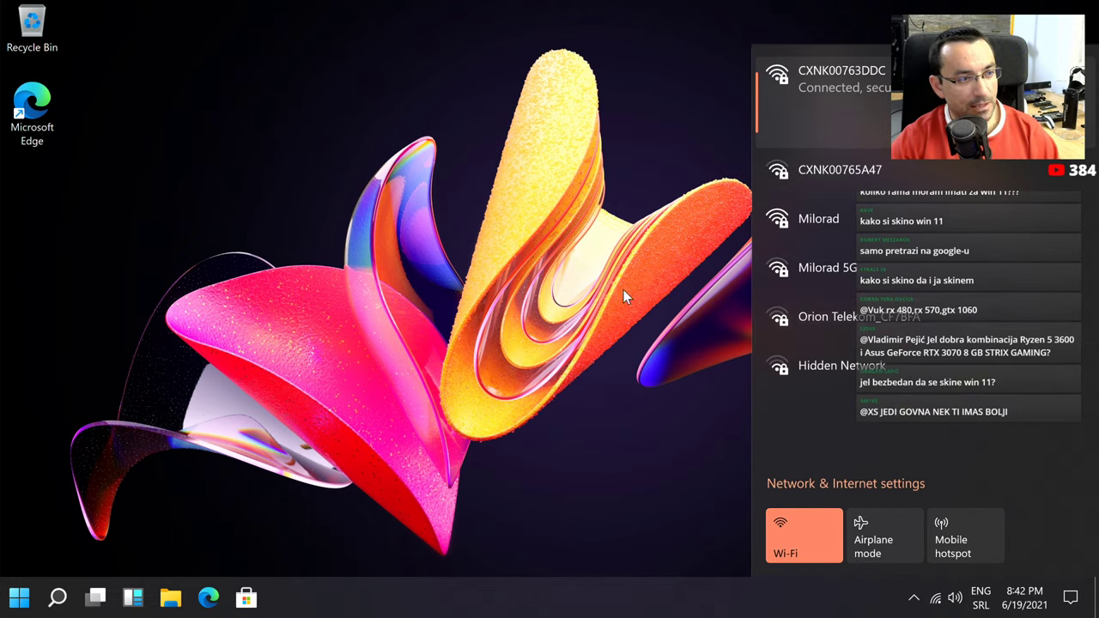
{"action": "left_click", "coordinate": [662, 355]}
{"action": "left_click", "coordinate": [980, 598]}
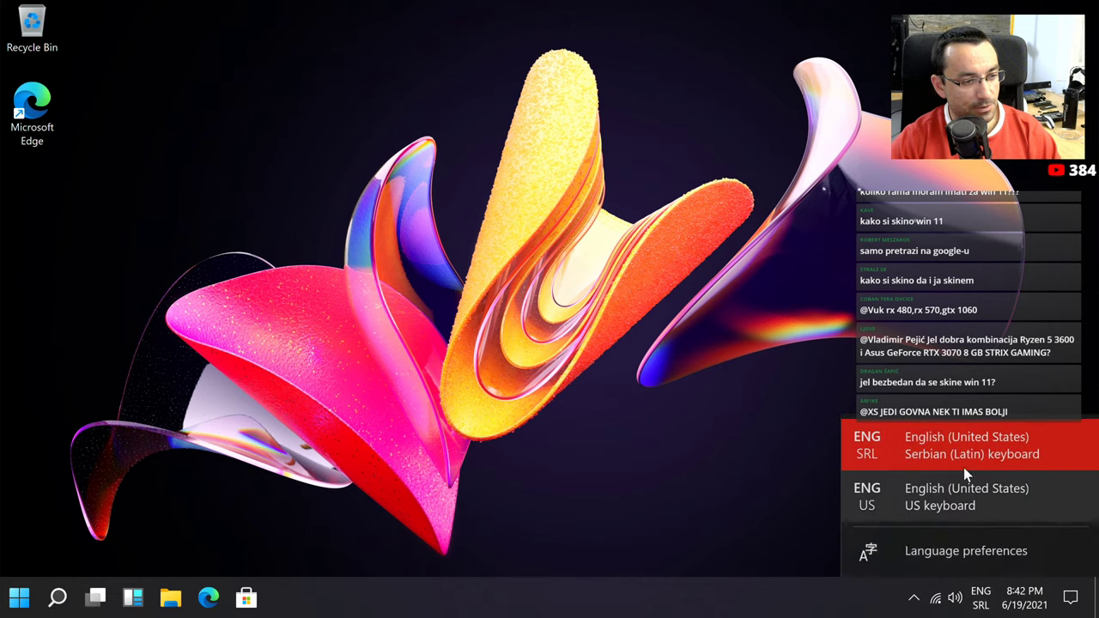
{"action": "left_click", "coordinate": [1026, 598]}
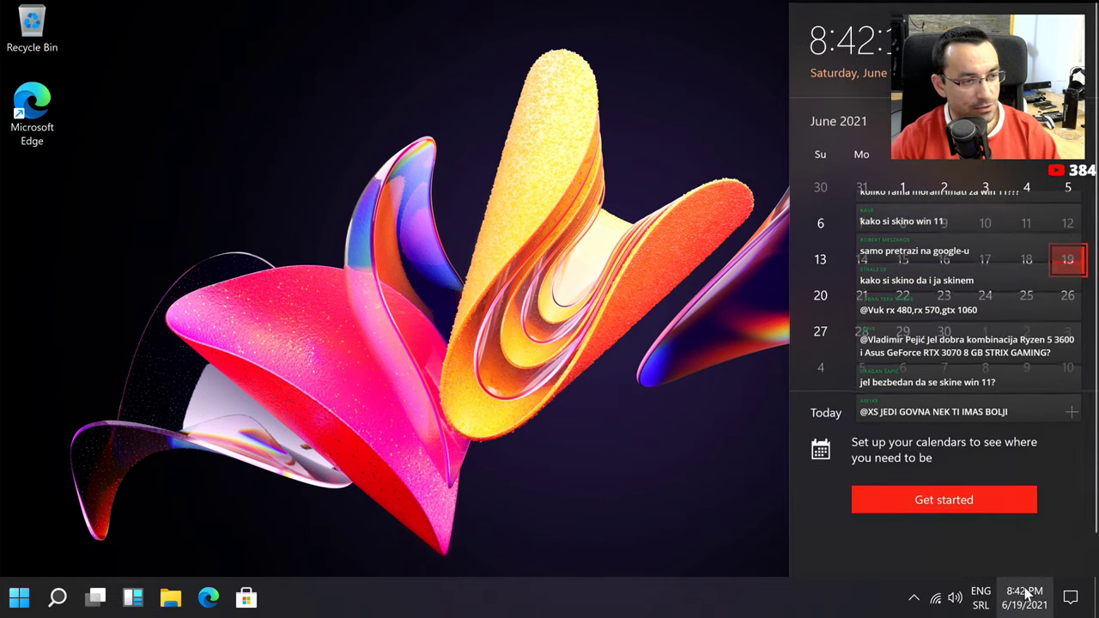
Step: Clear all notifications, expand quick settings, then close the panel
{"action": "left_click", "coordinate": [1071, 597]}
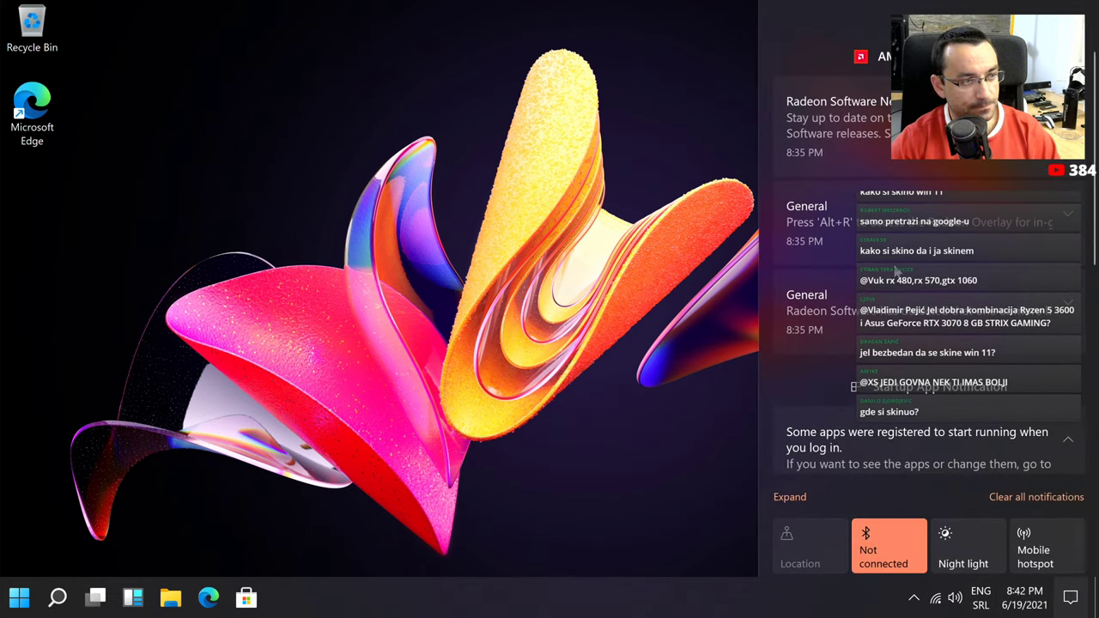
{"action": "scroll", "coordinate": [895, 269], "scroll_direction": "down", "scroll_amount": 5}
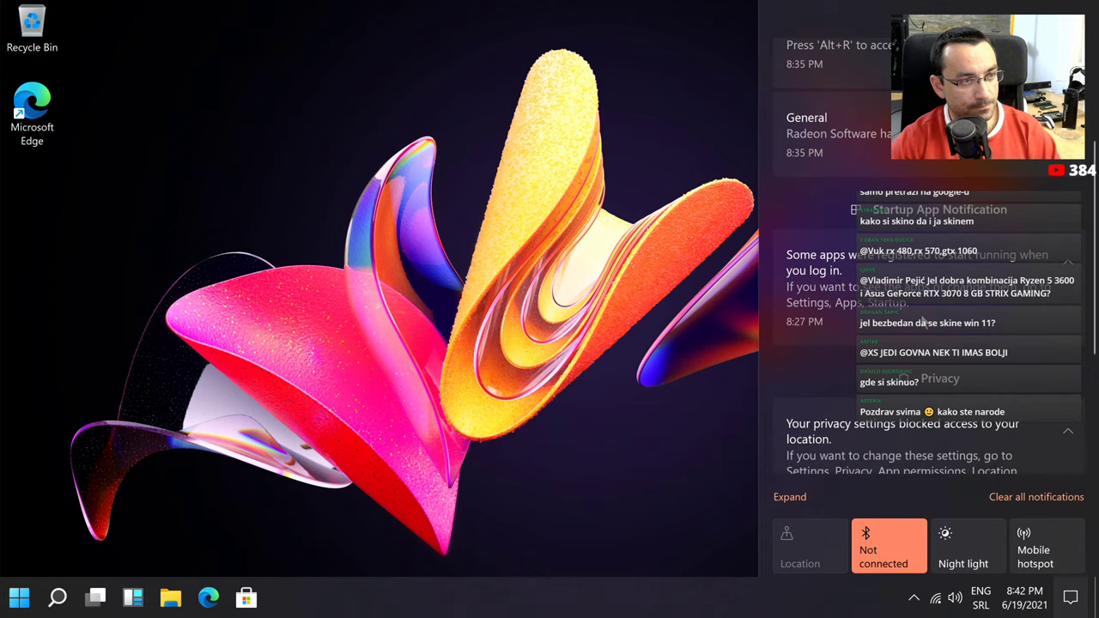
{"action": "left_click", "coordinate": [1061, 503]}
{"action": "left_click", "coordinate": [798, 500]}
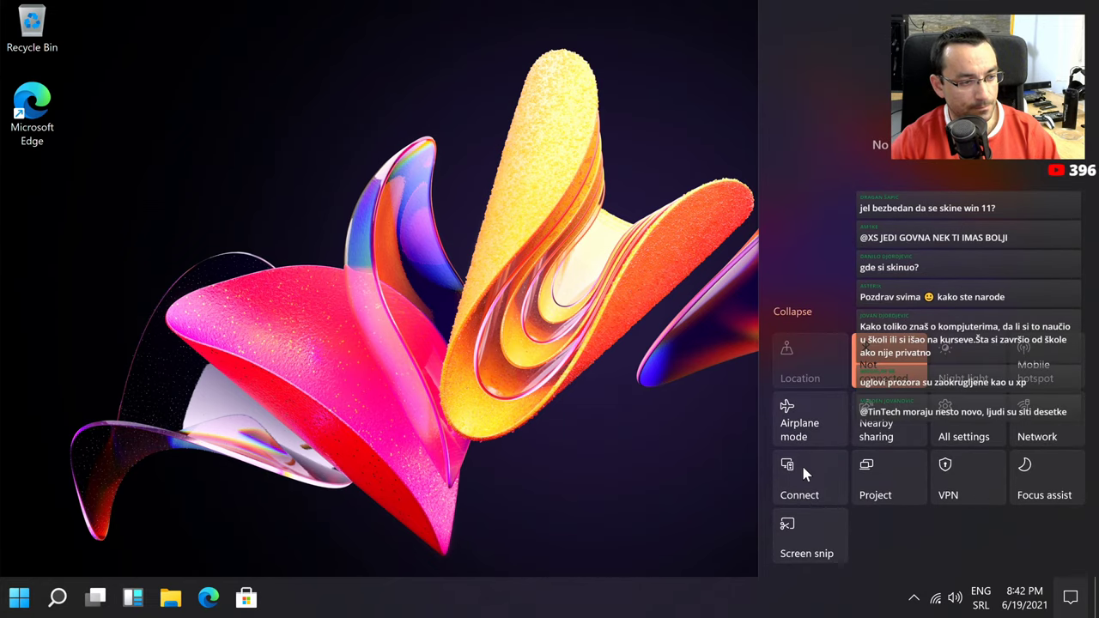
{"action": "left_click", "coordinate": [678, 382]}
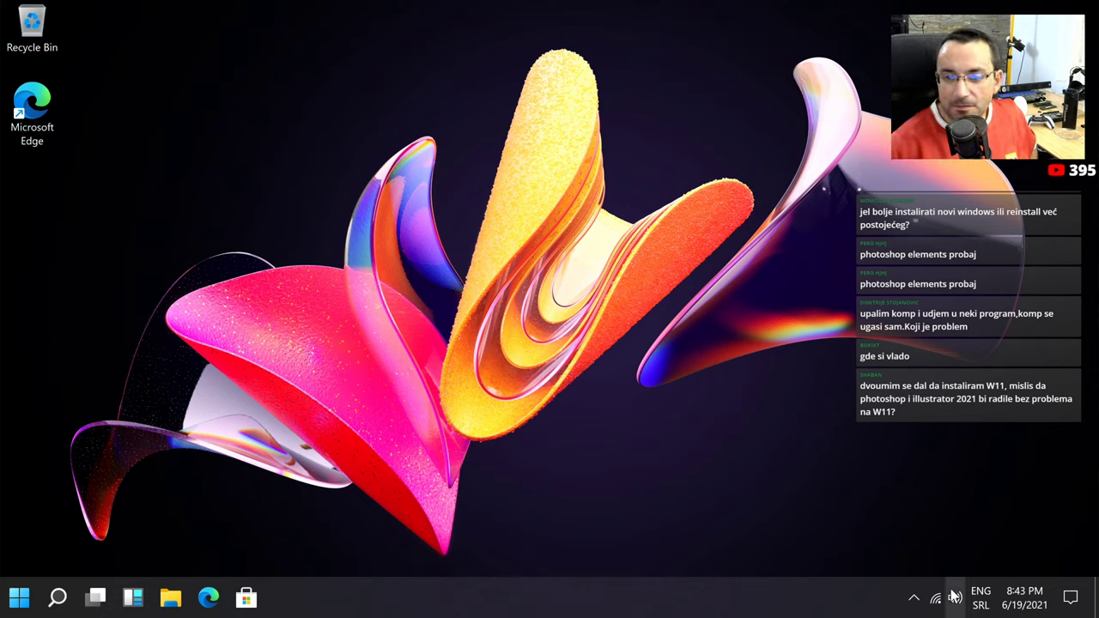
Step: In taskbar settings, toggle Widgets and Show Desktop off and back on, and enable auto-hide
{"action": "right_click", "coordinate": [777, 604]}
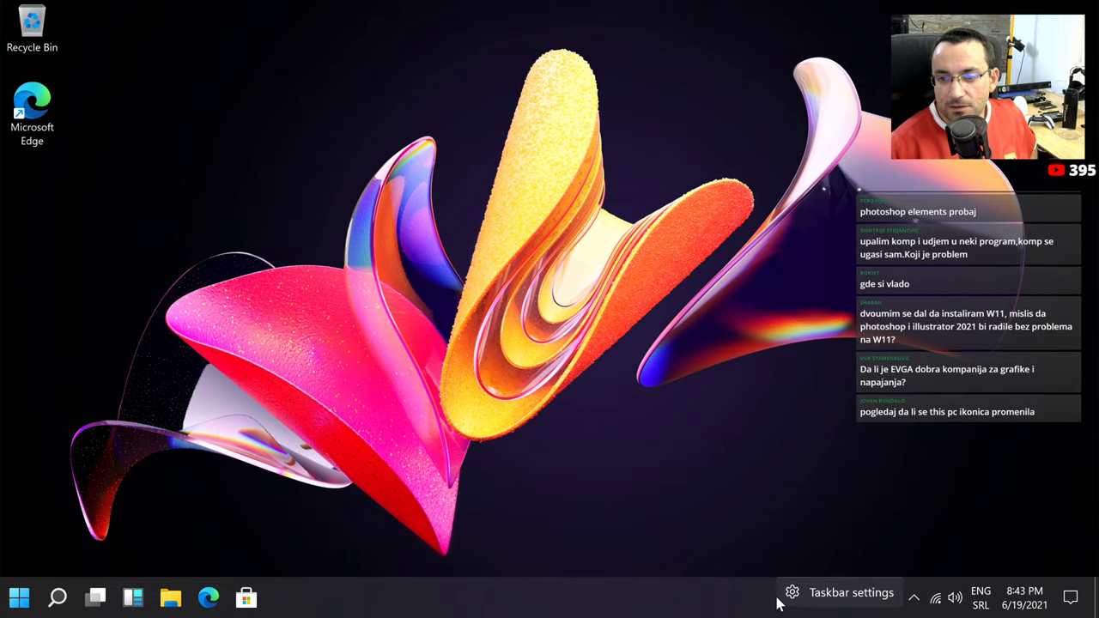
{"action": "left_click", "coordinate": [817, 596]}
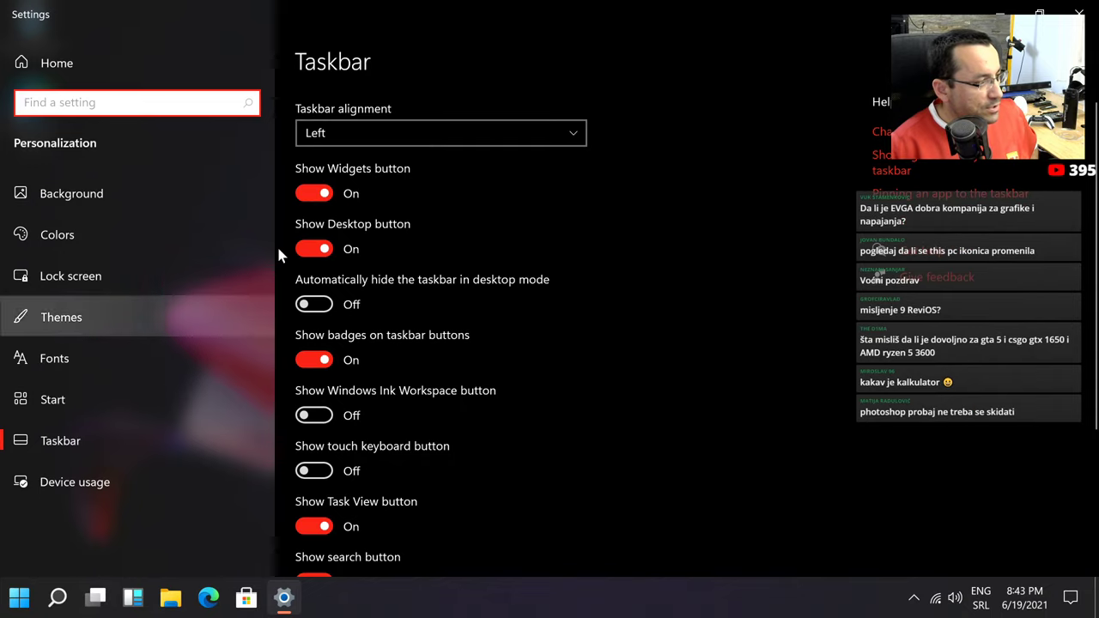
{"action": "left_click", "coordinate": [323, 194]}
{"action": "left_click", "coordinate": [314, 194]}
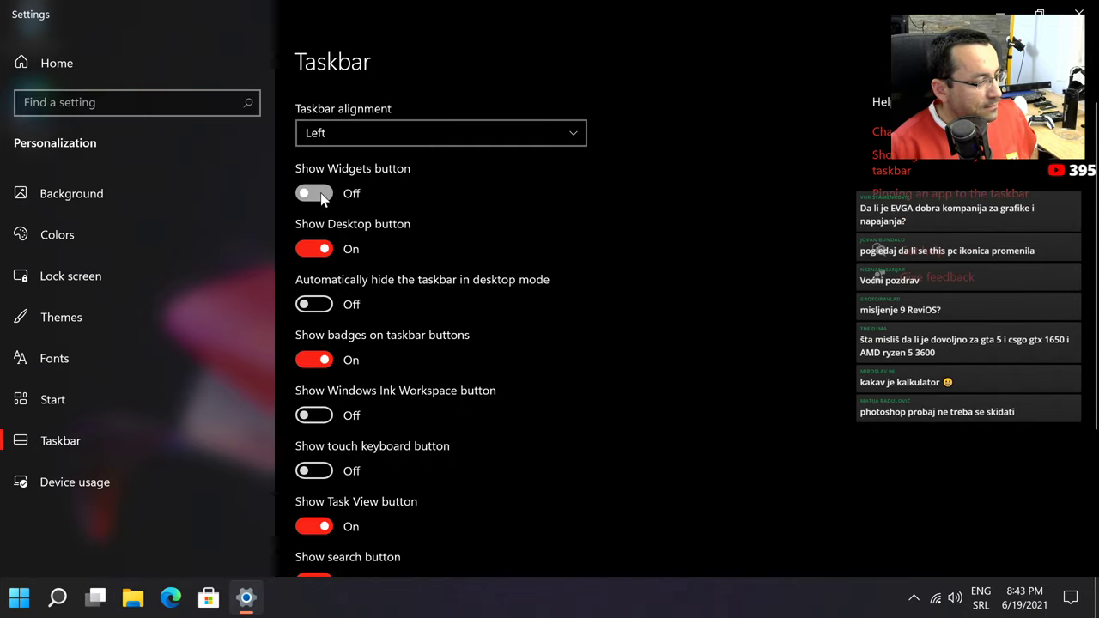
{"action": "left_click", "coordinate": [320, 250]}
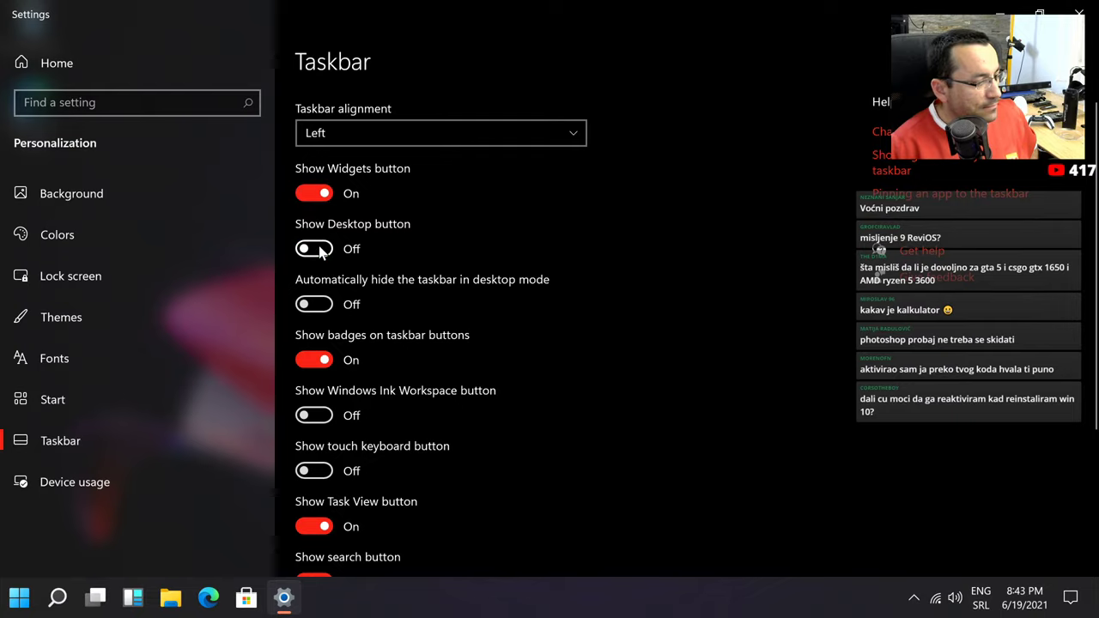
{"action": "left_click", "coordinate": [316, 249]}
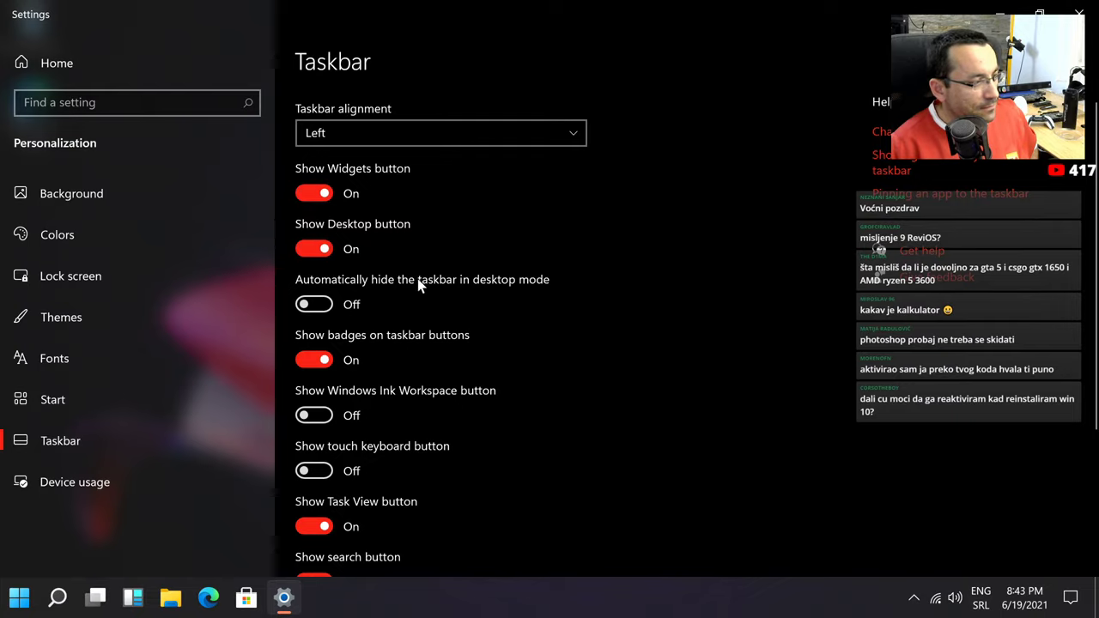
{"action": "left_click", "coordinate": [316, 304]}
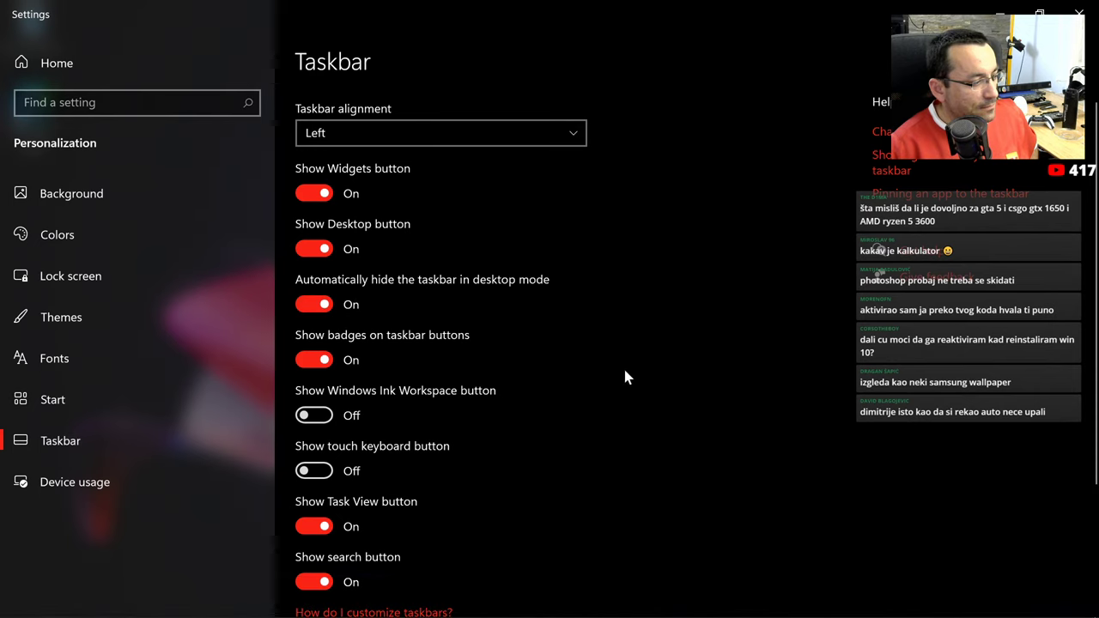
{"action": "left_click", "coordinate": [1001, 15]}
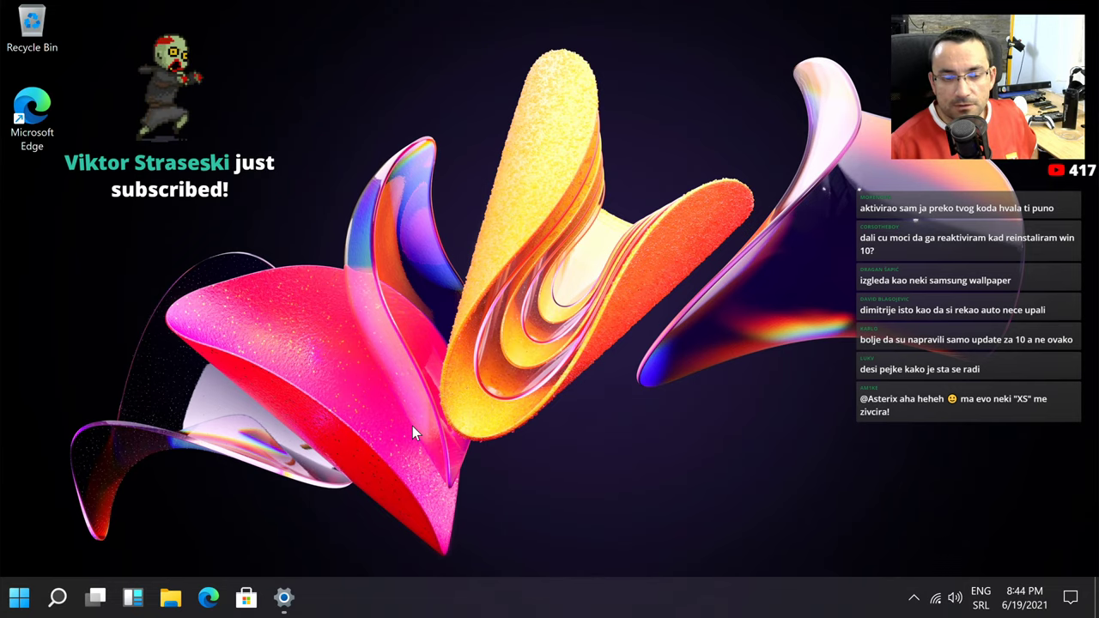
Step: Reopen taskbar settings and turn the touch keyboard button on, then back Off
{"action": "right_click", "coordinate": [408, 612]}
{"action": "left_click", "coordinate": [464, 596]}
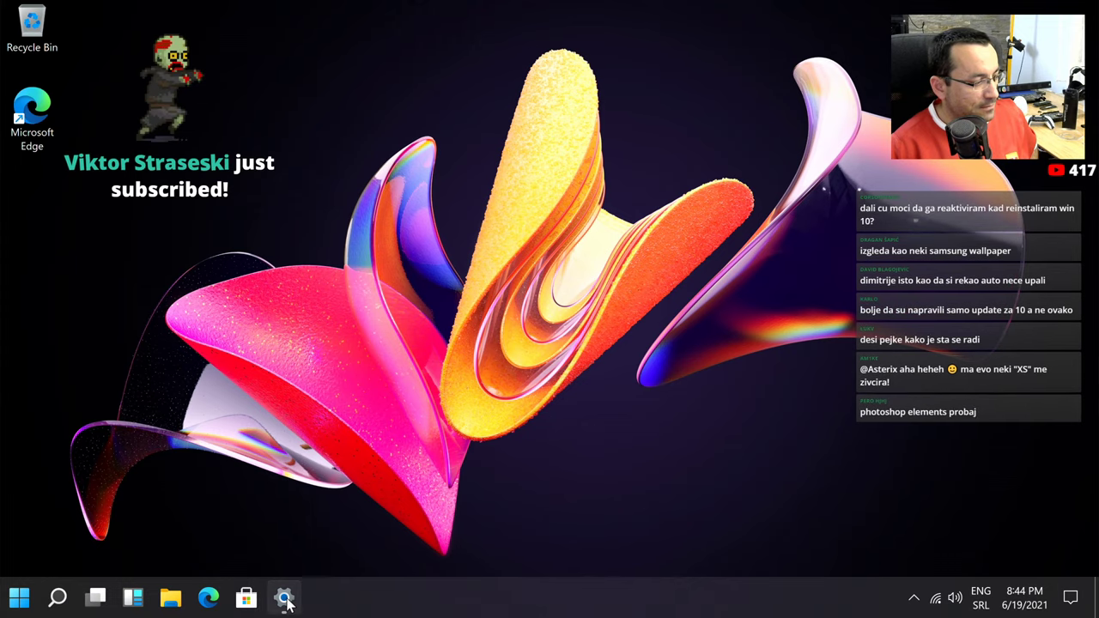
{"action": "scroll", "coordinate": [455, 421], "scroll_direction": "down", "scroll_amount": 3}
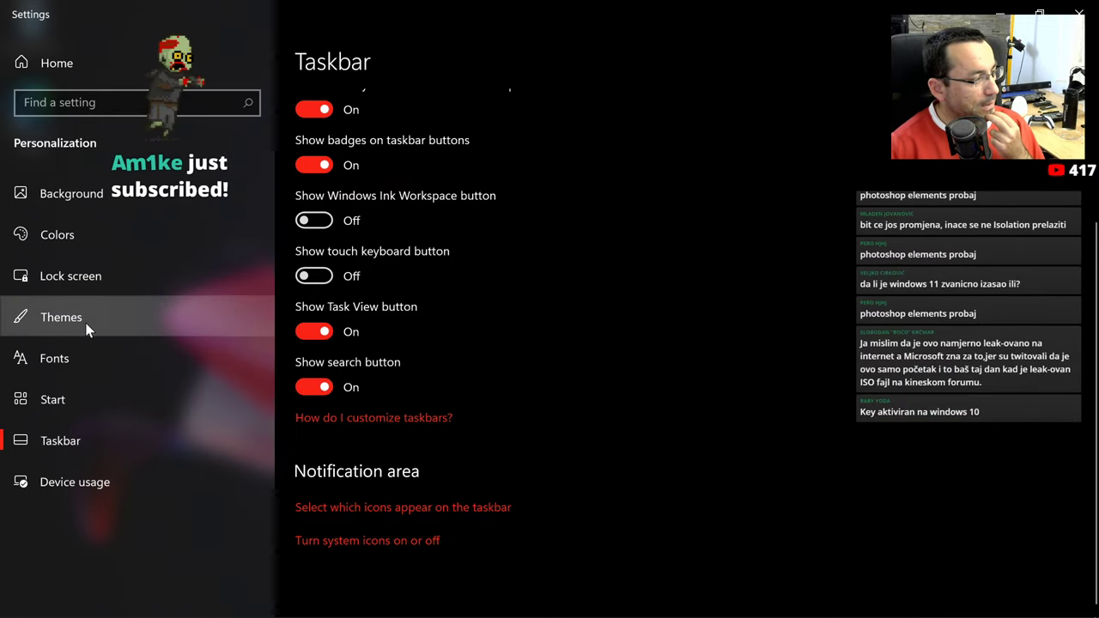
{"action": "scroll", "coordinate": [481, 436], "scroll_direction": "up", "scroll_amount": 2}
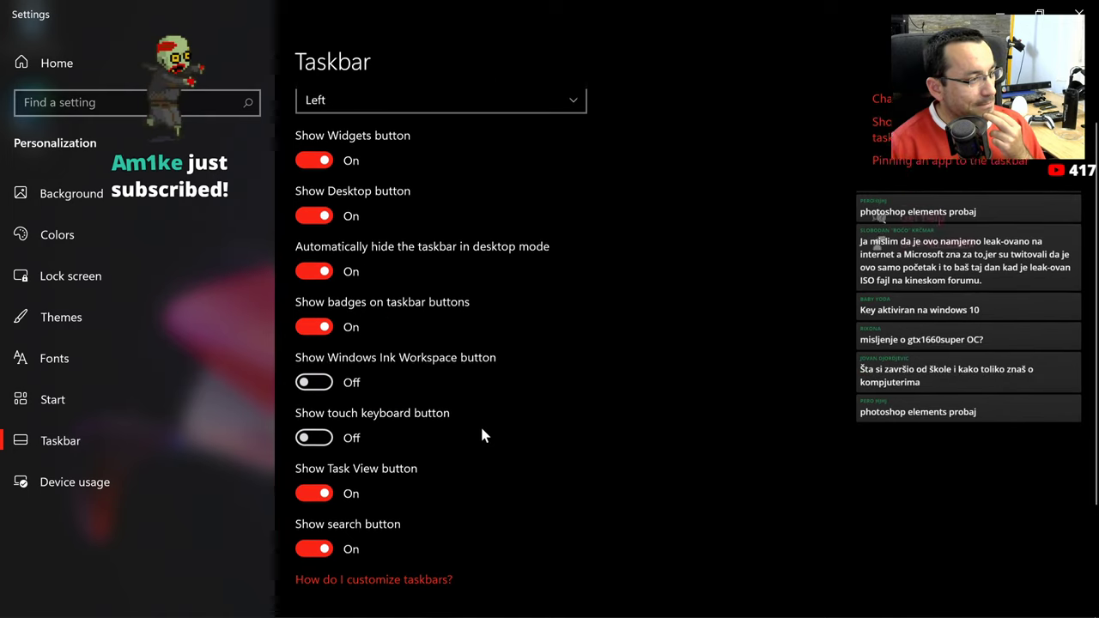
{"action": "scroll", "coordinate": [481, 436], "scroll_direction": "up", "scroll_amount": 1}
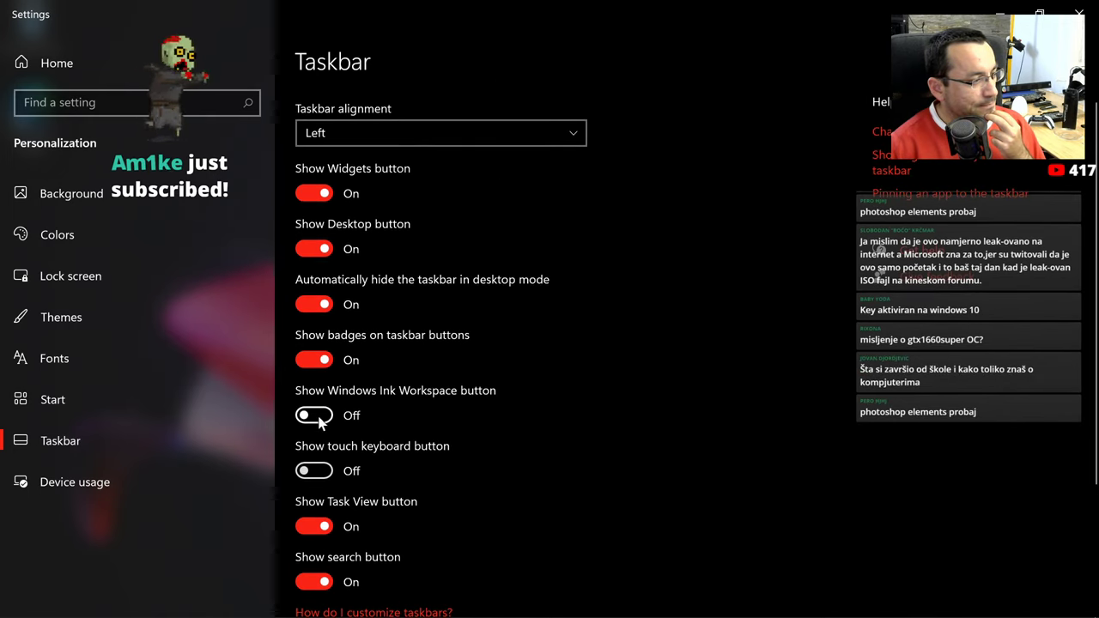
{"action": "left_click", "coordinate": [318, 472]}
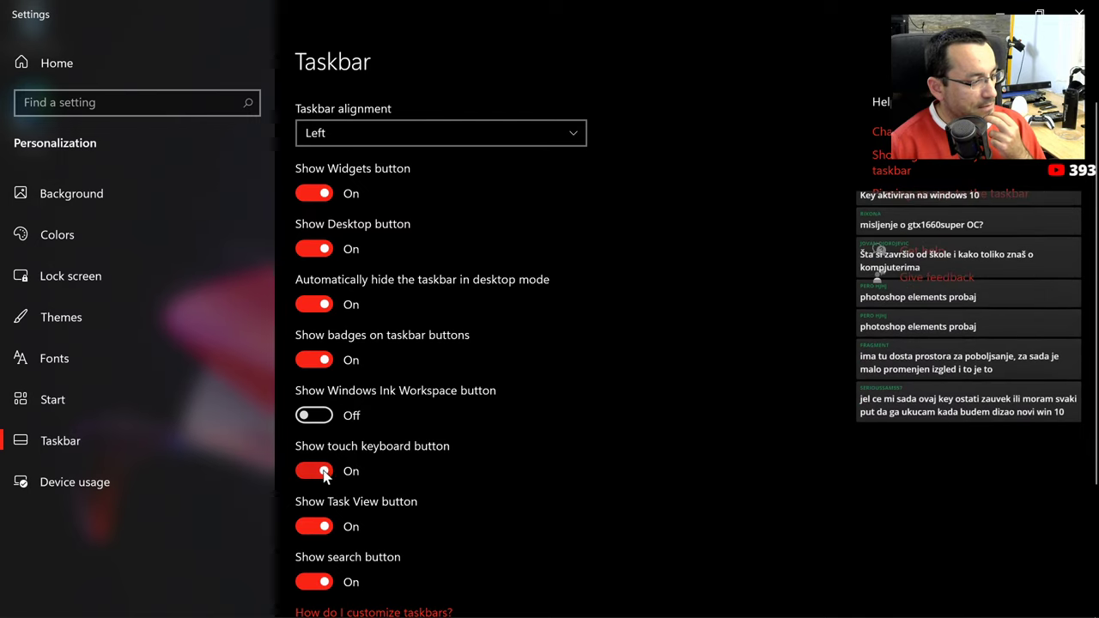
{"action": "mouse_move", "coordinate": [449, 614]}
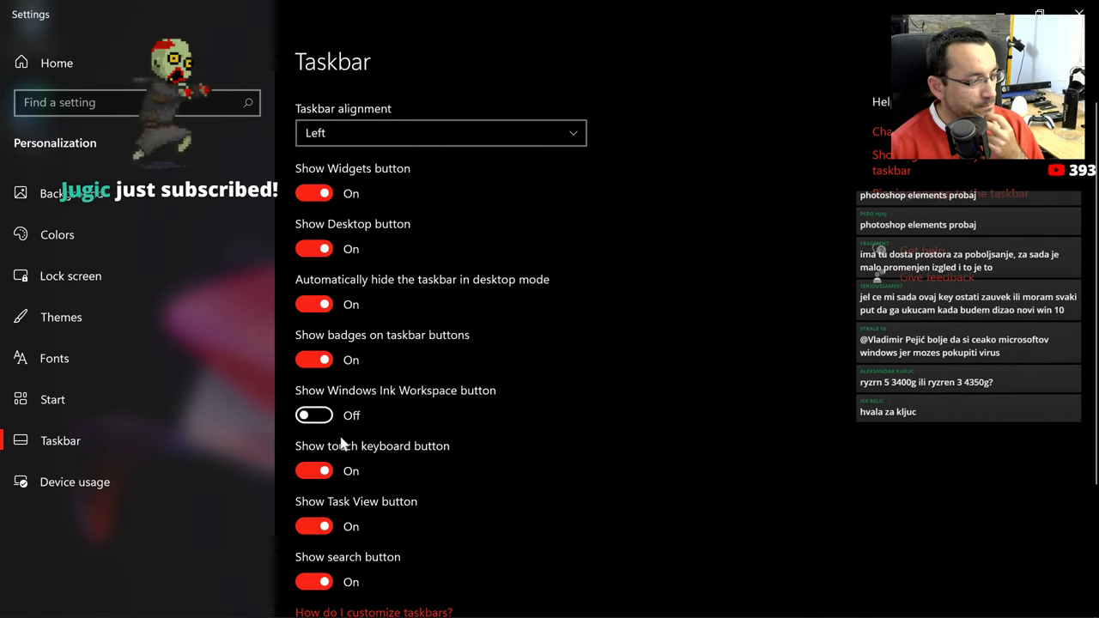
{"action": "left_click", "coordinate": [320, 472]}
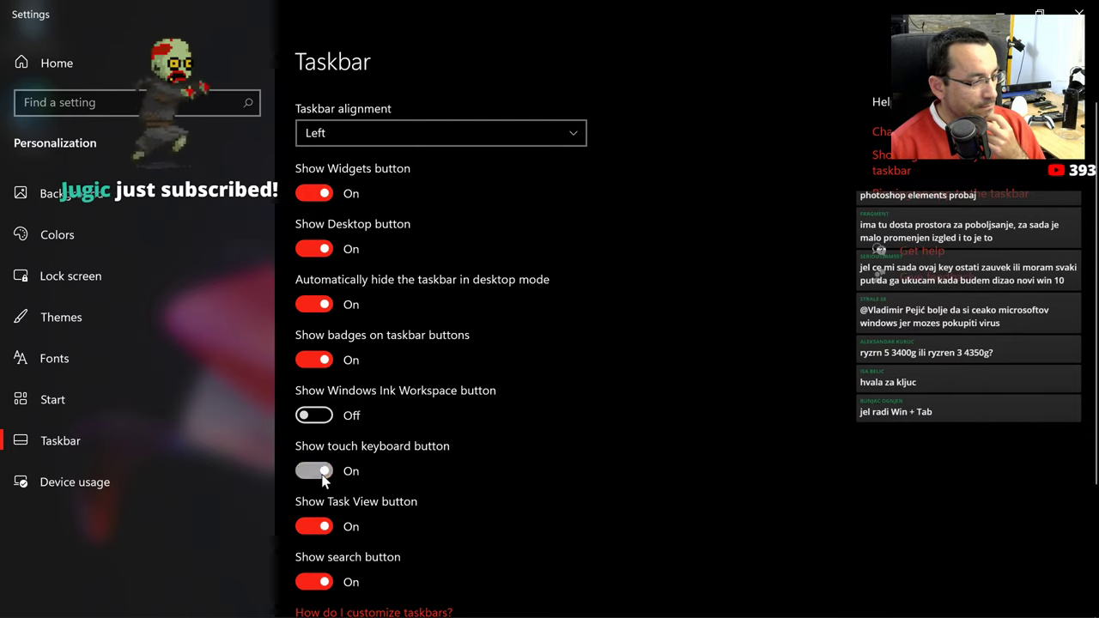
{"action": "scroll", "coordinate": [592, 459], "scroll_direction": "down", "scroll_amount": 3}
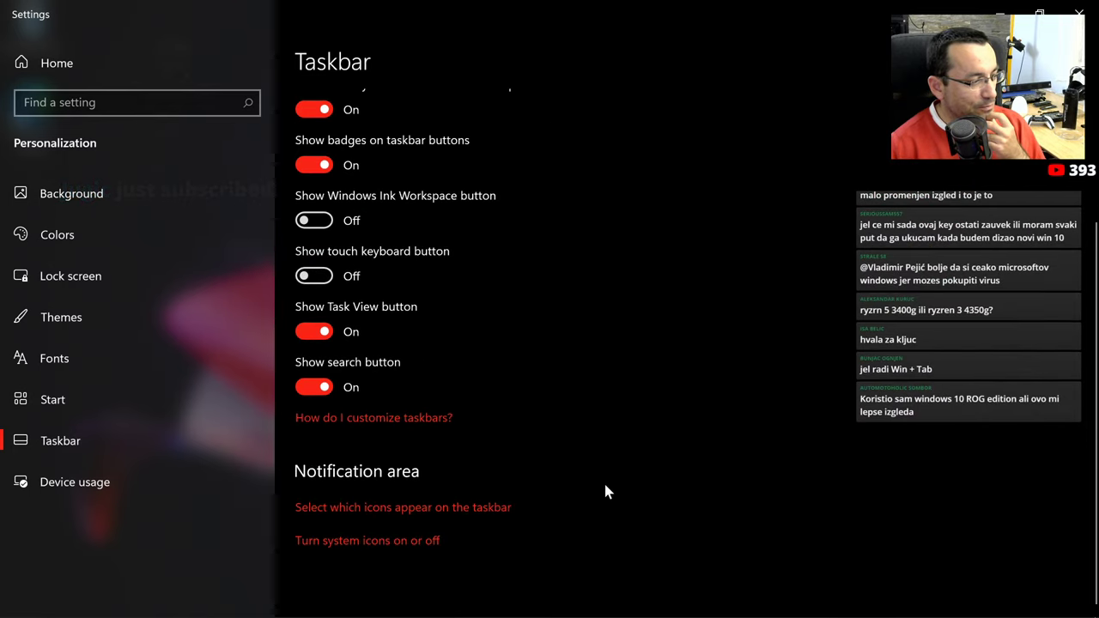
{"action": "scroll", "coordinate": [593, 468], "scroll_direction": "up", "scroll_amount": 3}
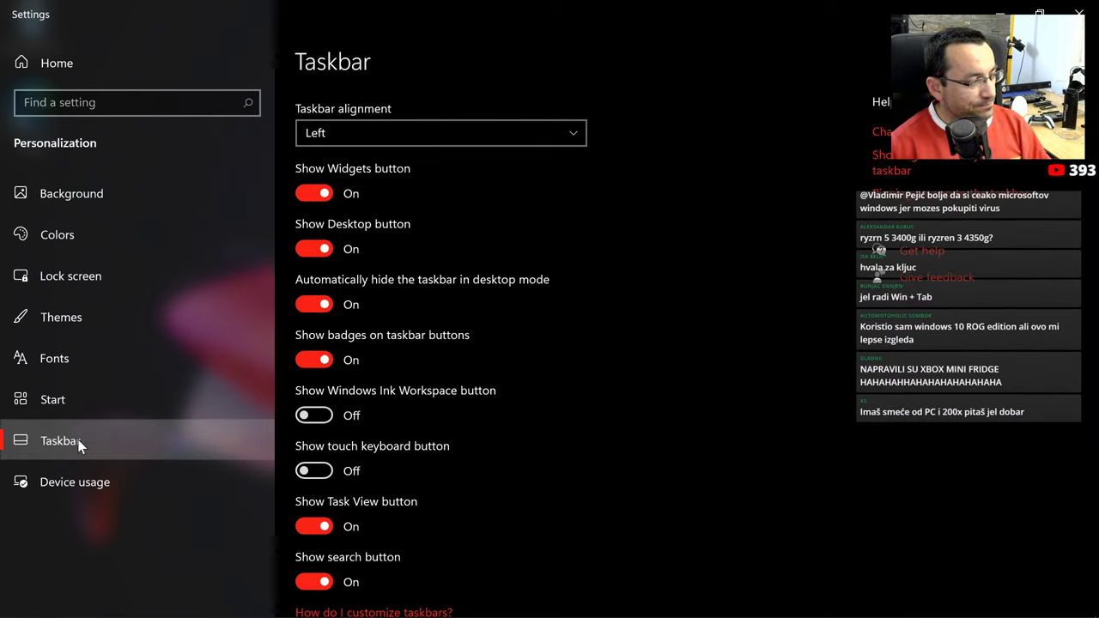
Step: Apply the Windows (dark) theme under Personalization > Themes and minimize Settings
{"action": "left_click", "coordinate": [59, 400]}
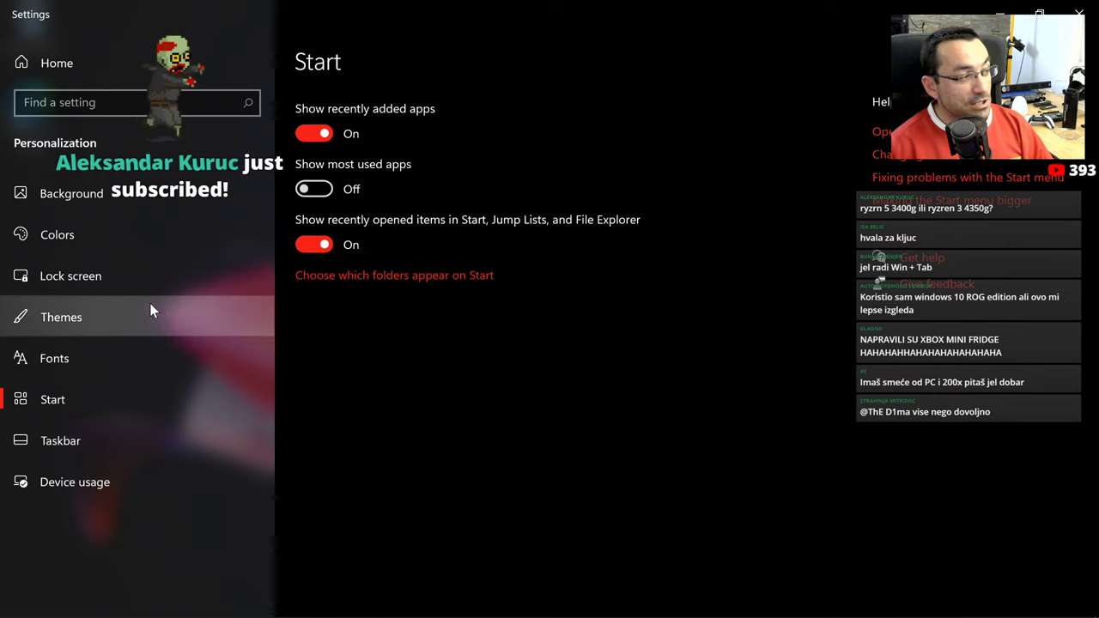
{"action": "left_click", "coordinate": [75, 315]}
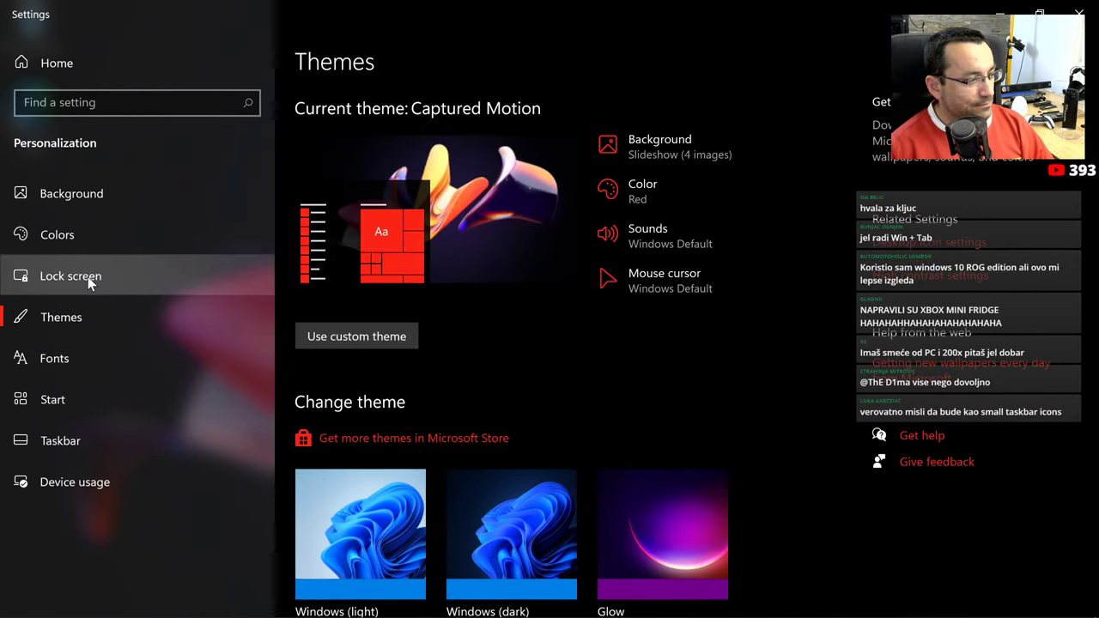
{"action": "scroll", "coordinate": [675, 449], "scroll_direction": "down", "scroll_amount": 3}
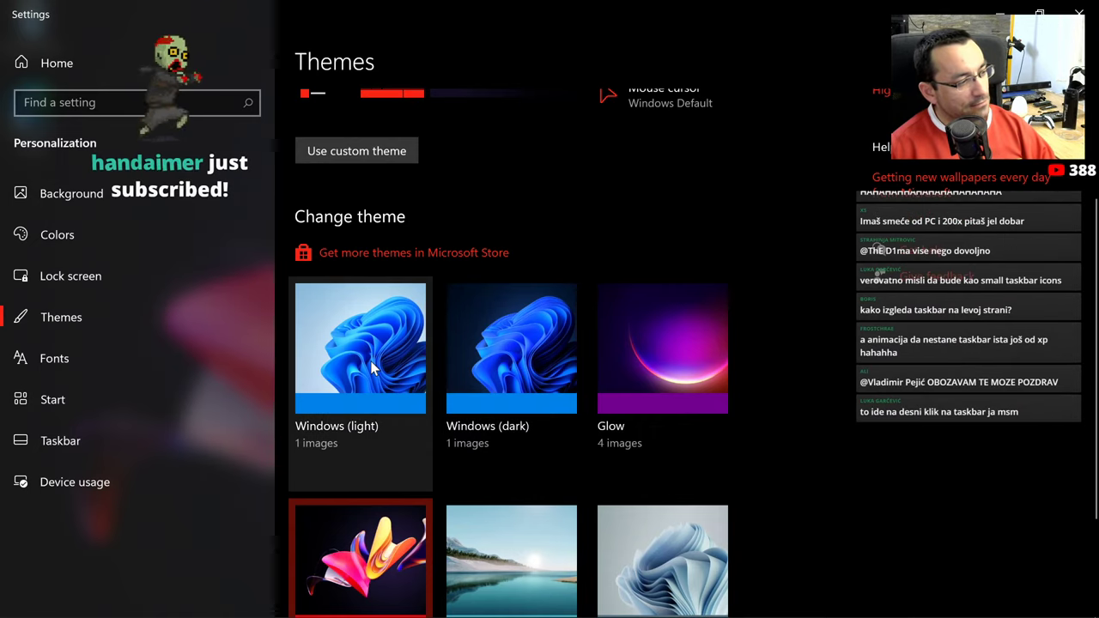
{"action": "left_click", "coordinate": [507, 364]}
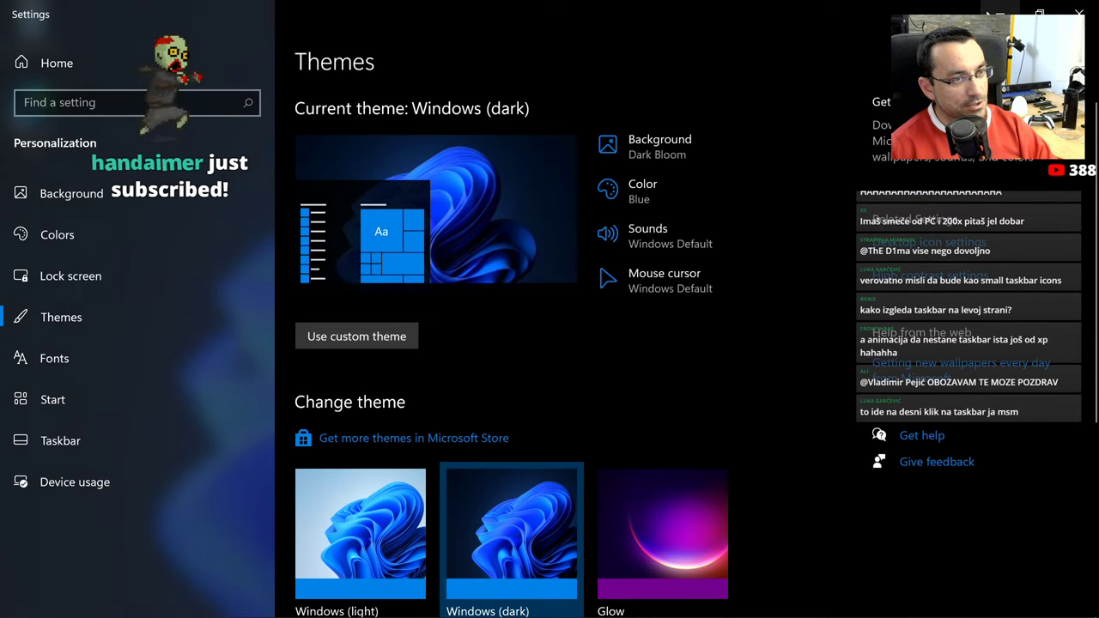
{"action": "left_click", "coordinate": [284, 598]}
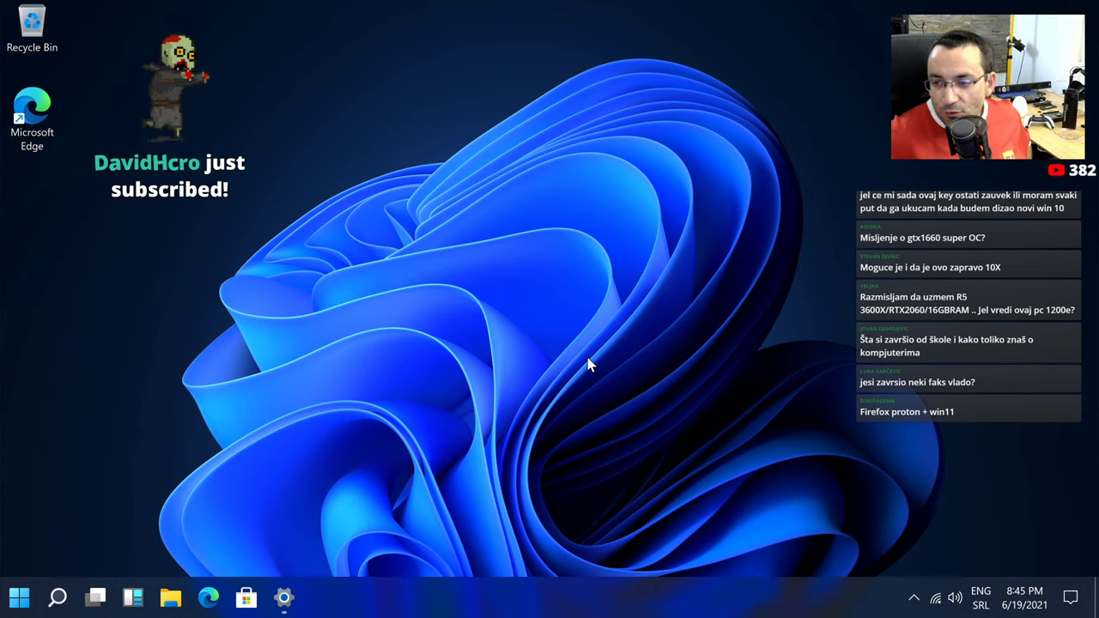
Step: Open File Explorer, apply the Windows (light) theme, and move Explorer to the upper left
{"action": "left_click", "coordinate": [171, 598]}
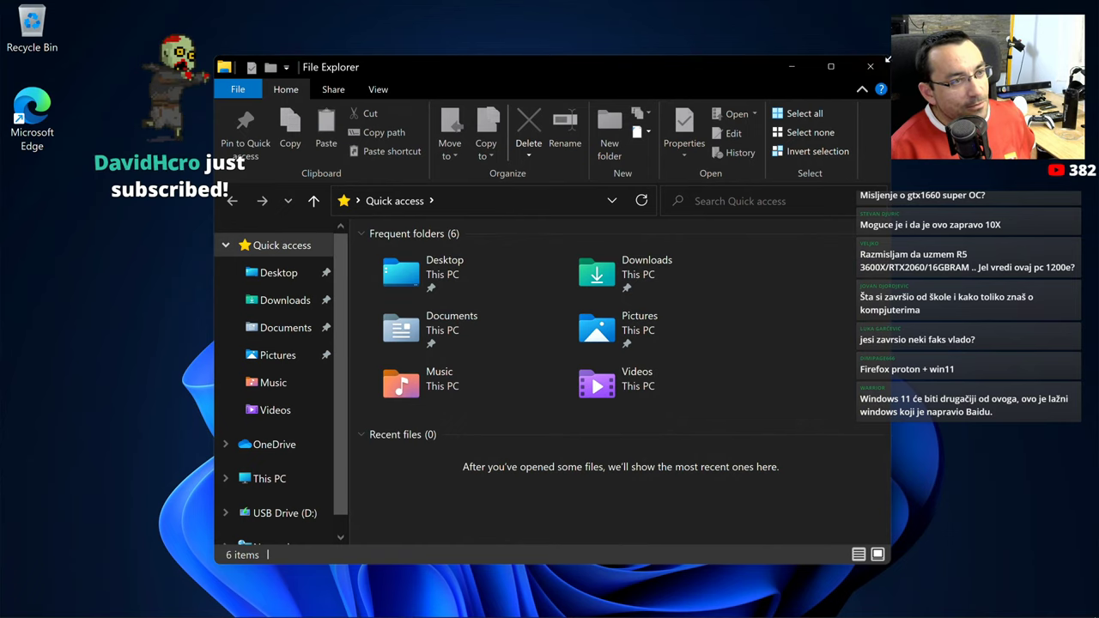
{"action": "left_click_drag", "start_coordinate": [749, 66], "coordinate": [708, 74]}
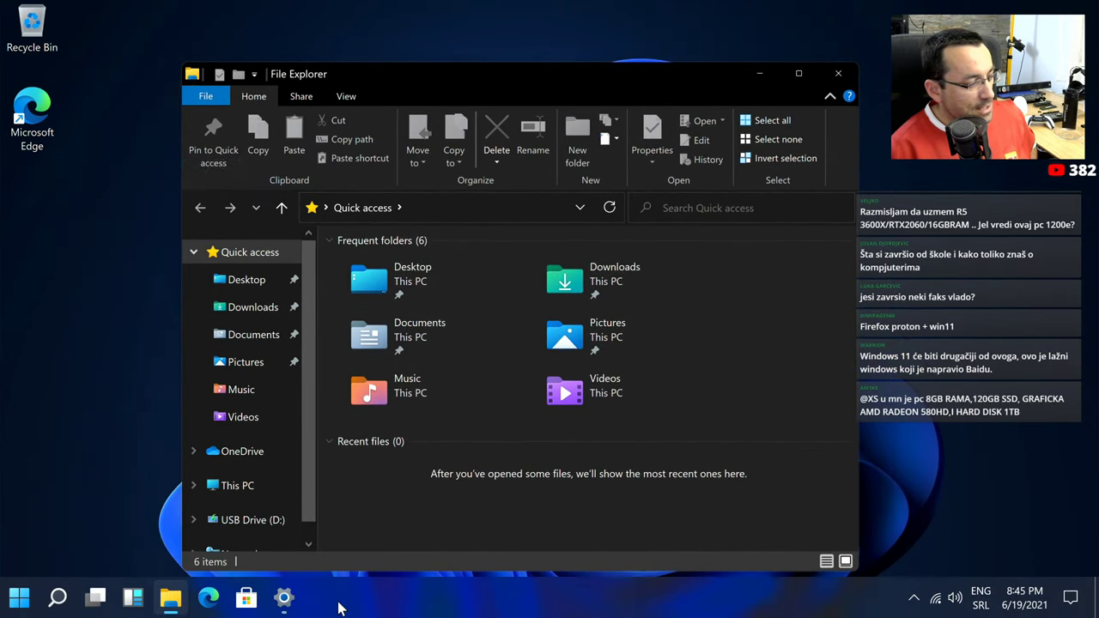
{"action": "left_click", "coordinate": [284, 597]}
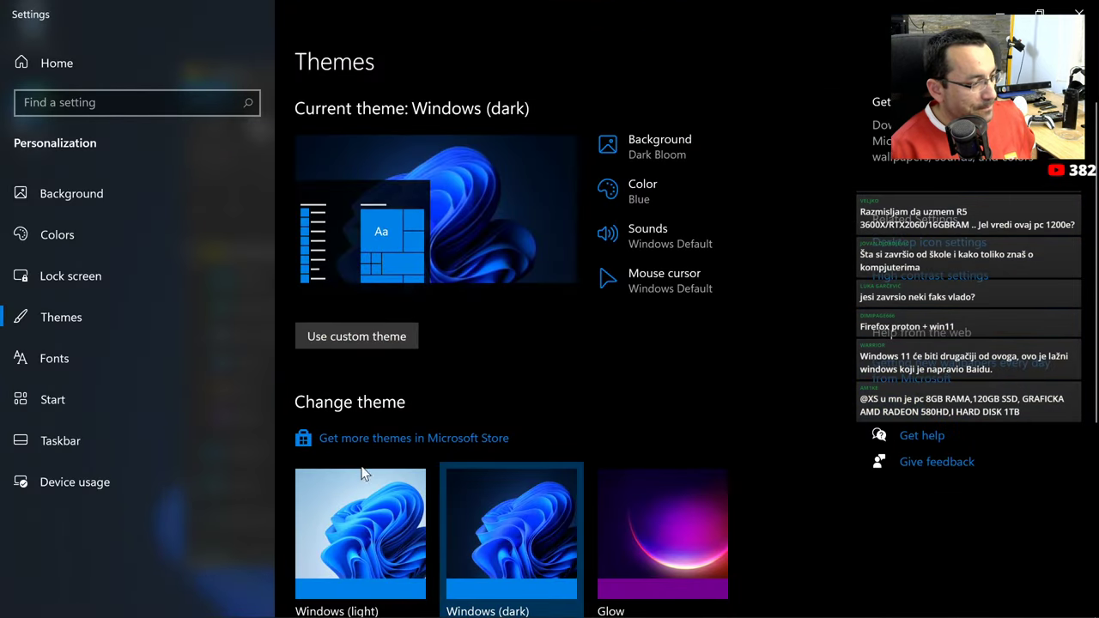
{"action": "left_click", "coordinate": [364, 481]}
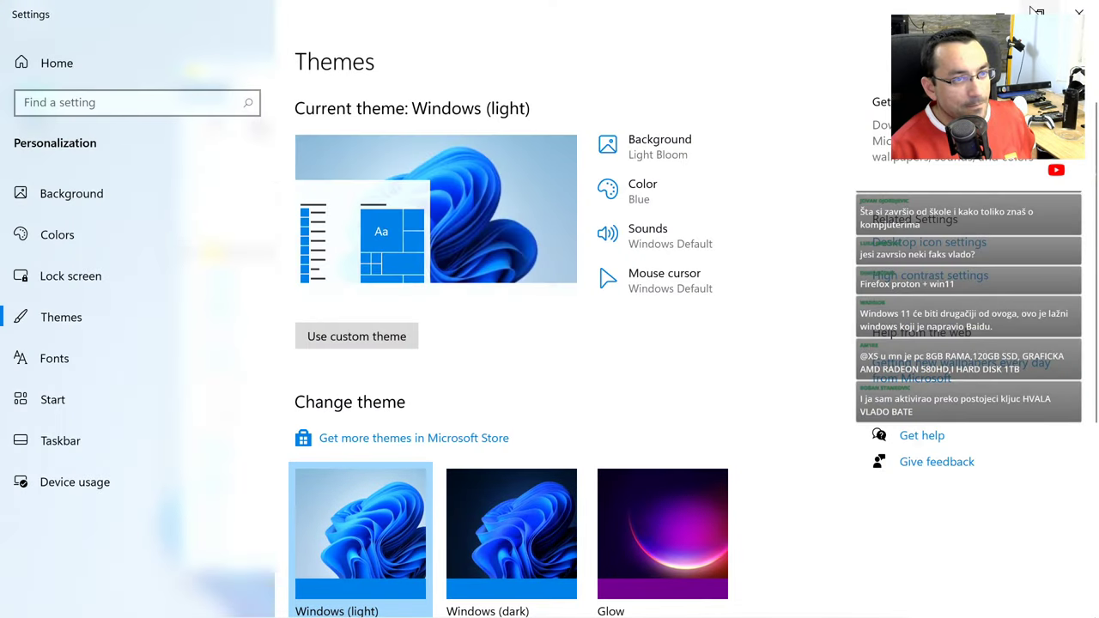
{"action": "left_click", "coordinate": [1036, 11]}
{"action": "left_click_drag", "start_coordinate": [726, 81], "coordinate": [743, 81]}
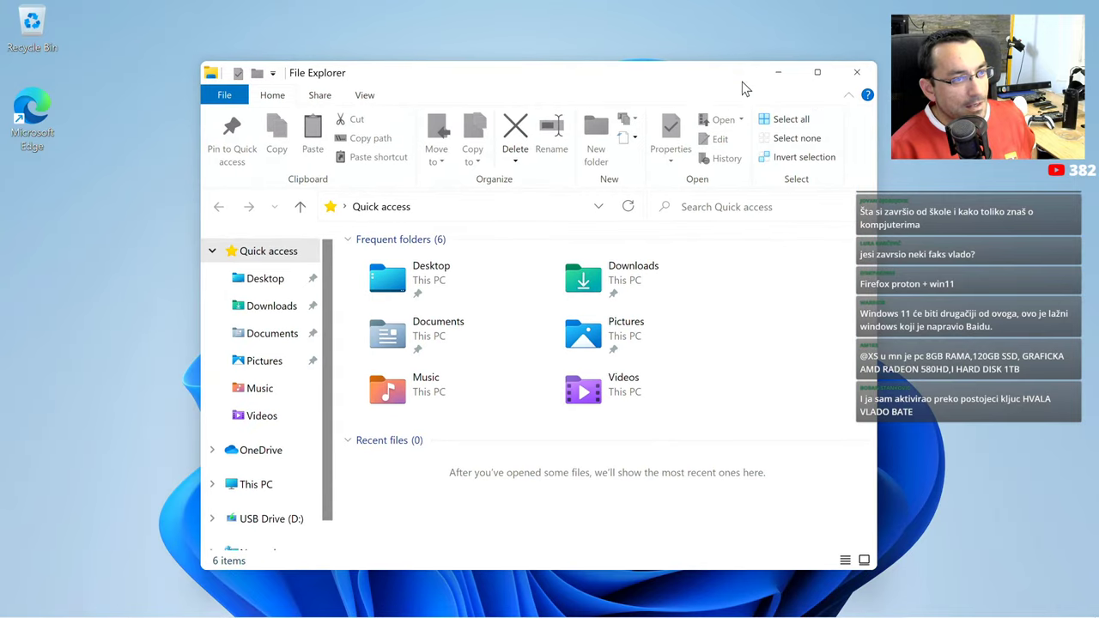
{"action": "left_click_drag", "start_coordinate": [604, 80], "coordinate": [477, 69]}
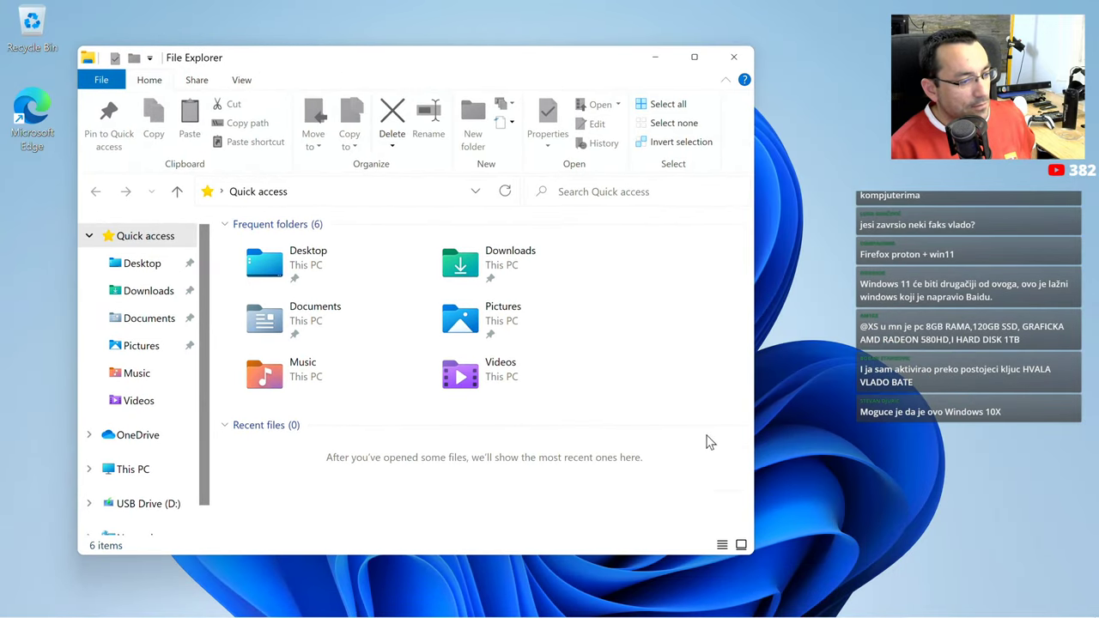
Step: Open the Desktop folder, try the bottom-right snap layout, then maximize File Explorer
{"action": "mouse_move", "coordinate": [214, 610]}
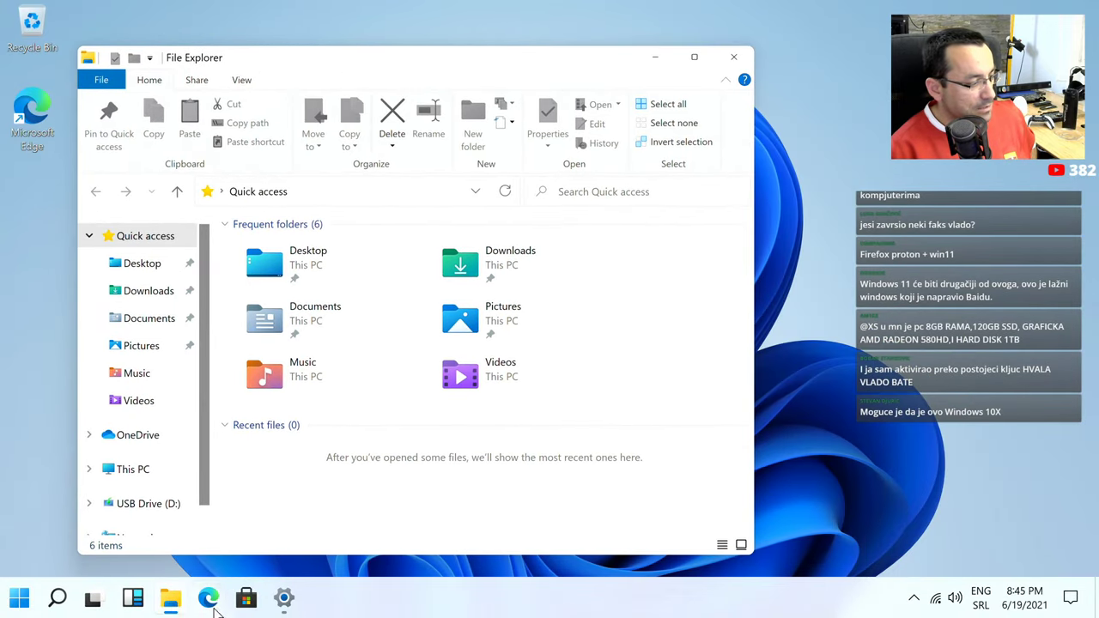
{"action": "left_click", "coordinate": [134, 598]}
{"action": "left_click_drag", "start_coordinate": [571, 63], "coordinate": [675, 74]}
{"action": "left_click", "coordinate": [402, 262]}
{"action": "double_click", "coordinate": [399, 262]}
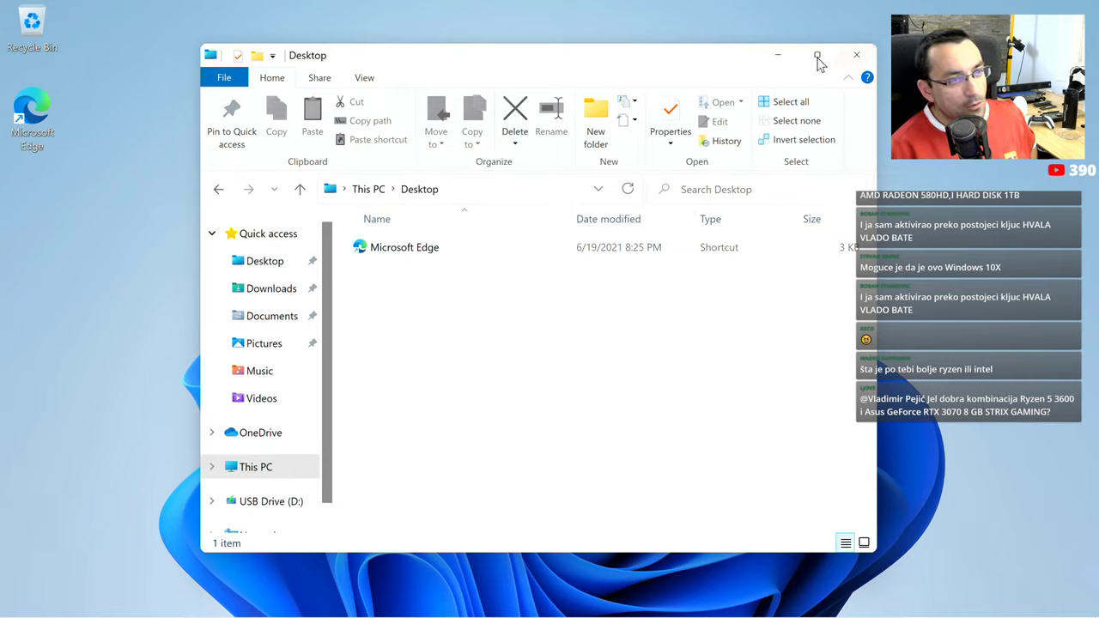
{"action": "mouse_move", "coordinate": [818, 60]}
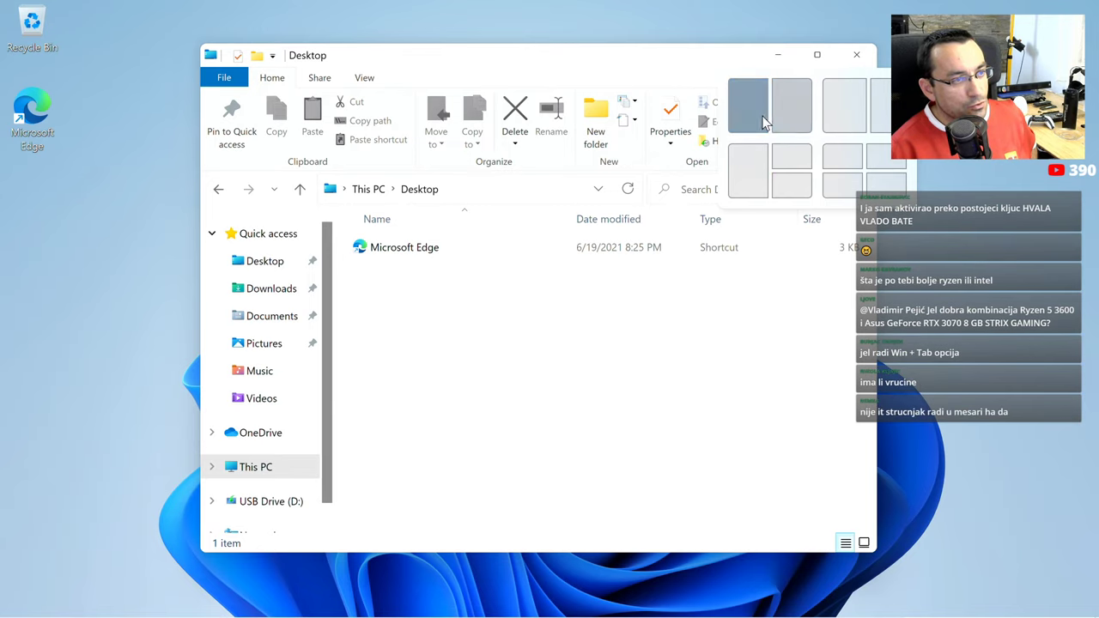
{"action": "left_click", "coordinate": [792, 186]}
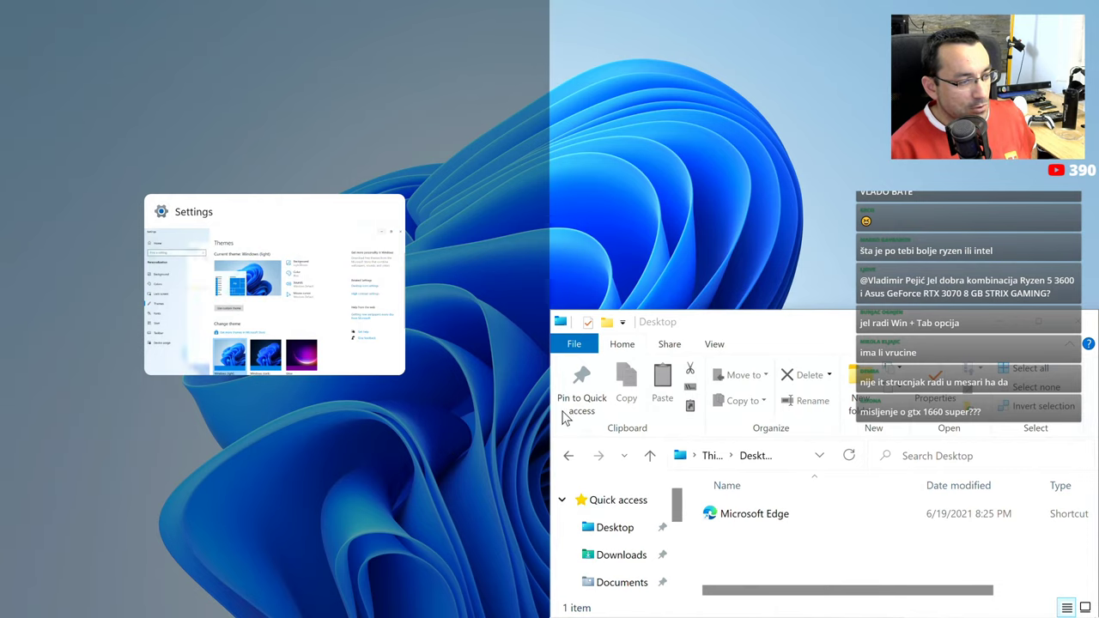
{"action": "left_click", "coordinate": [792, 194]}
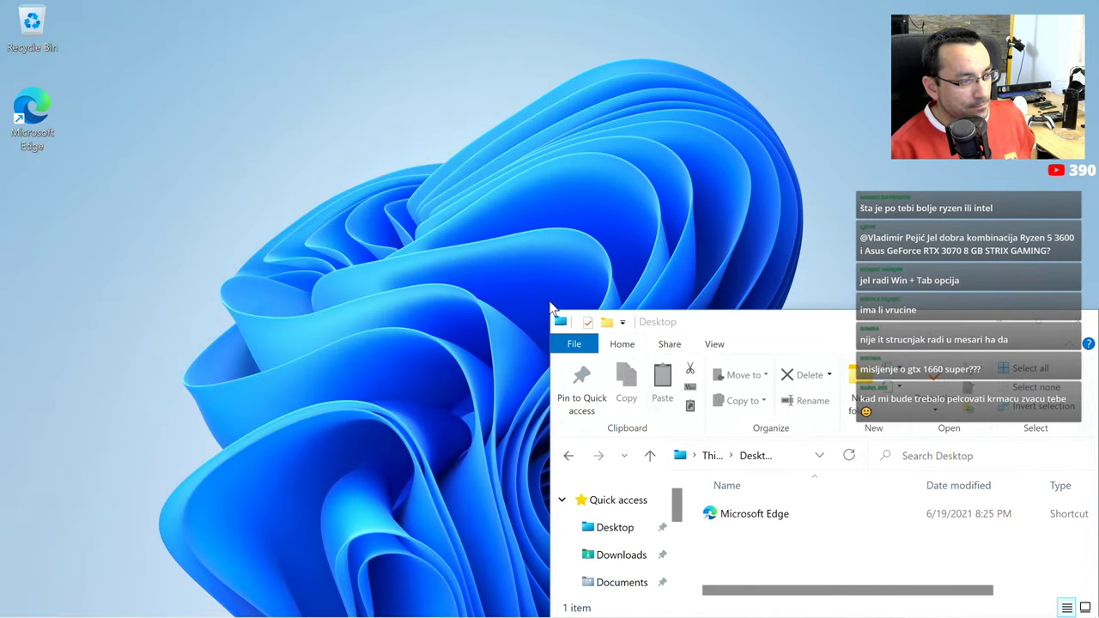
{"action": "left_click", "coordinate": [1039, 324]}
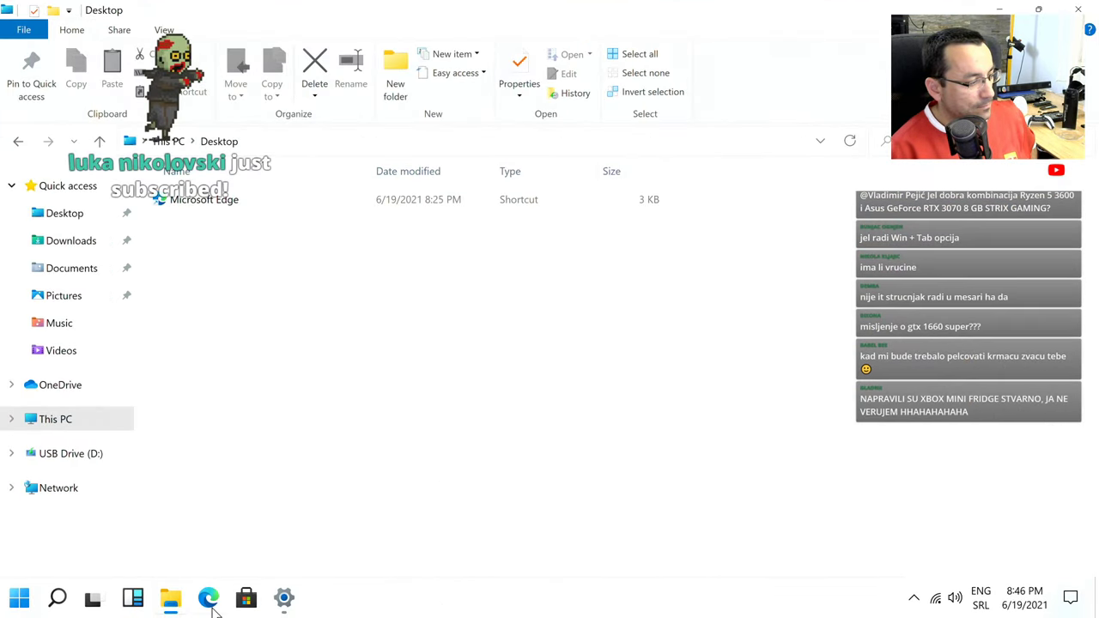
Step: Browse Microsoft Store's Home and Gaming sections and view the Forza Horizon 4 page
{"action": "left_click", "coordinate": [246, 599]}
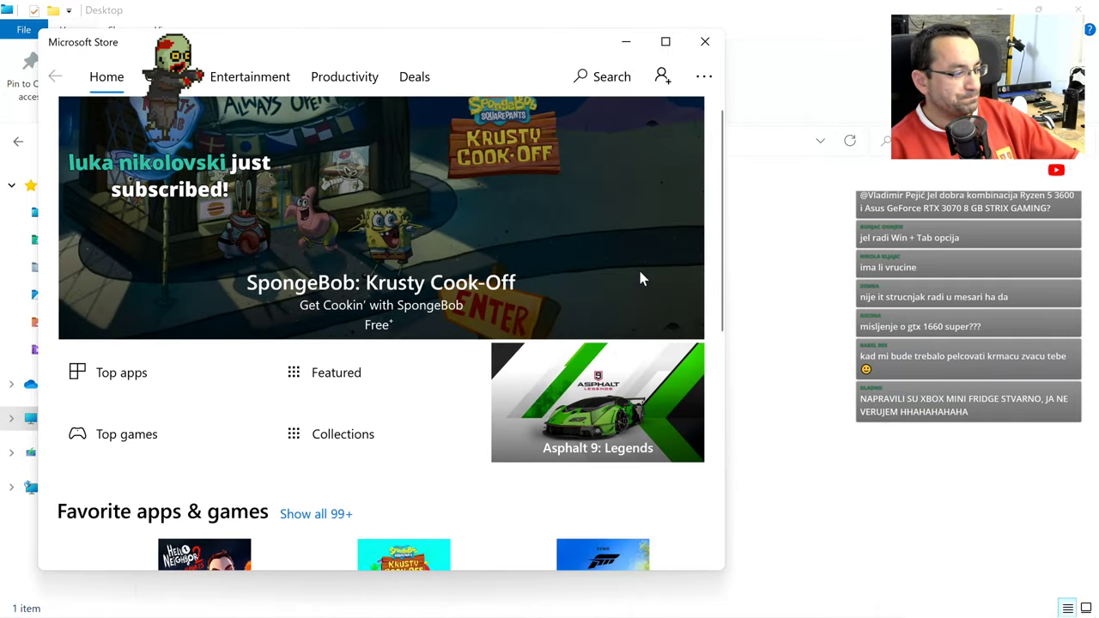
{"action": "scroll", "coordinate": [513, 367], "scroll_direction": "down", "scroll_amount": 4}
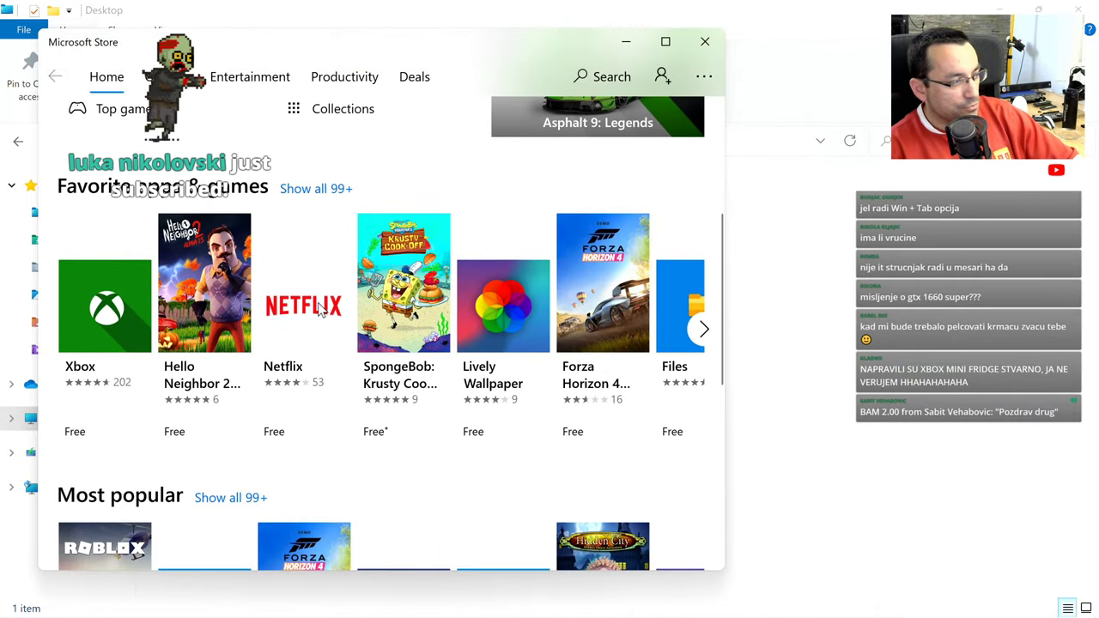
{"action": "scroll", "coordinate": [408, 318], "scroll_direction": "down", "scroll_amount": 3}
{"action": "scroll", "coordinate": [408, 317], "scroll_direction": "down", "scroll_amount": 1}
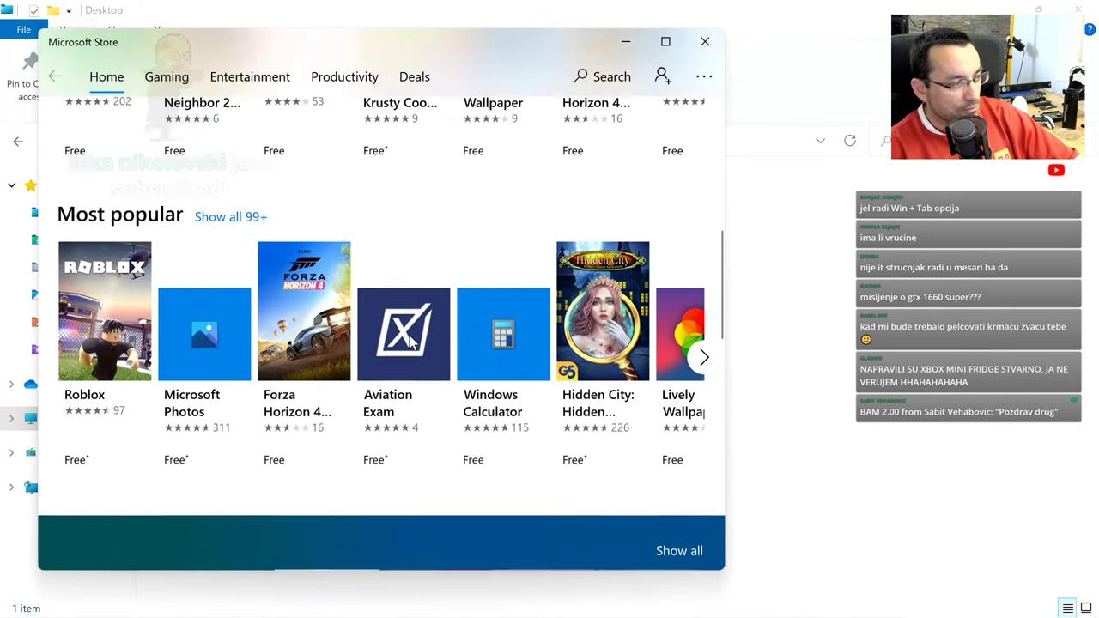
{"action": "scroll", "coordinate": [311, 294], "scroll_direction": "down", "scroll_amount": 1}
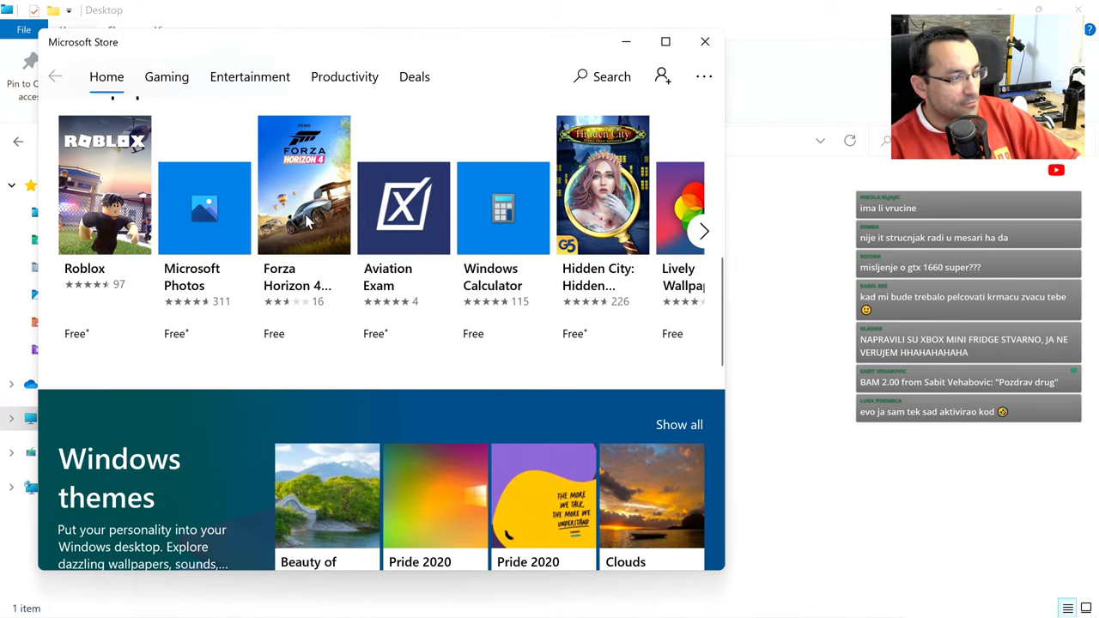
{"action": "scroll", "coordinate": [591, 296], "scroll_direction": "up", "scroll_amount": 4}
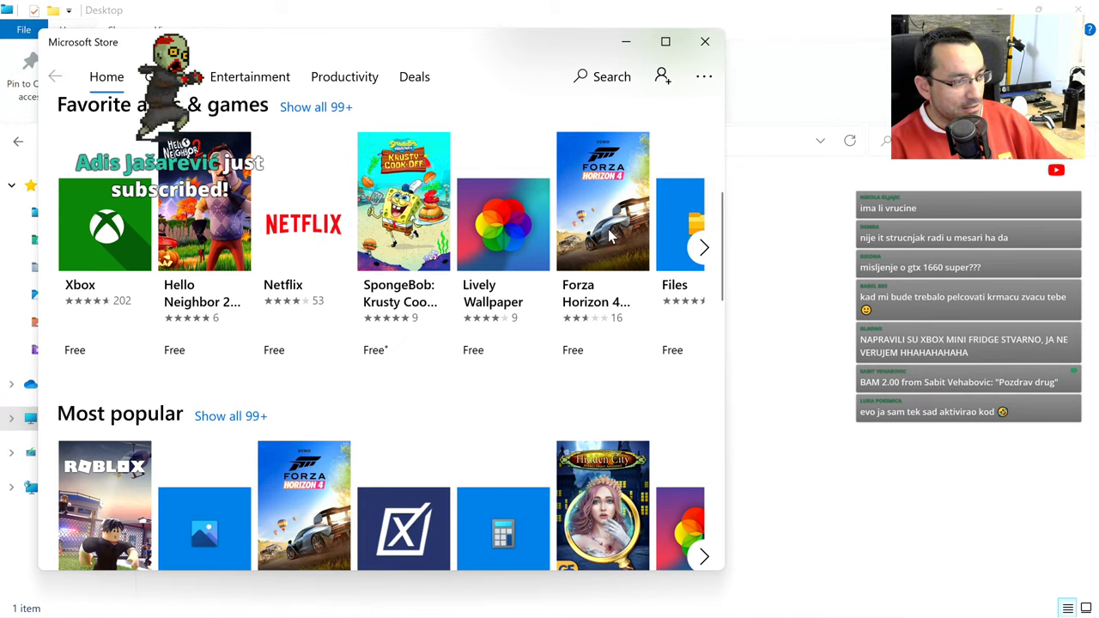
{"action": "left_click", "coordinate": [573, 348]}
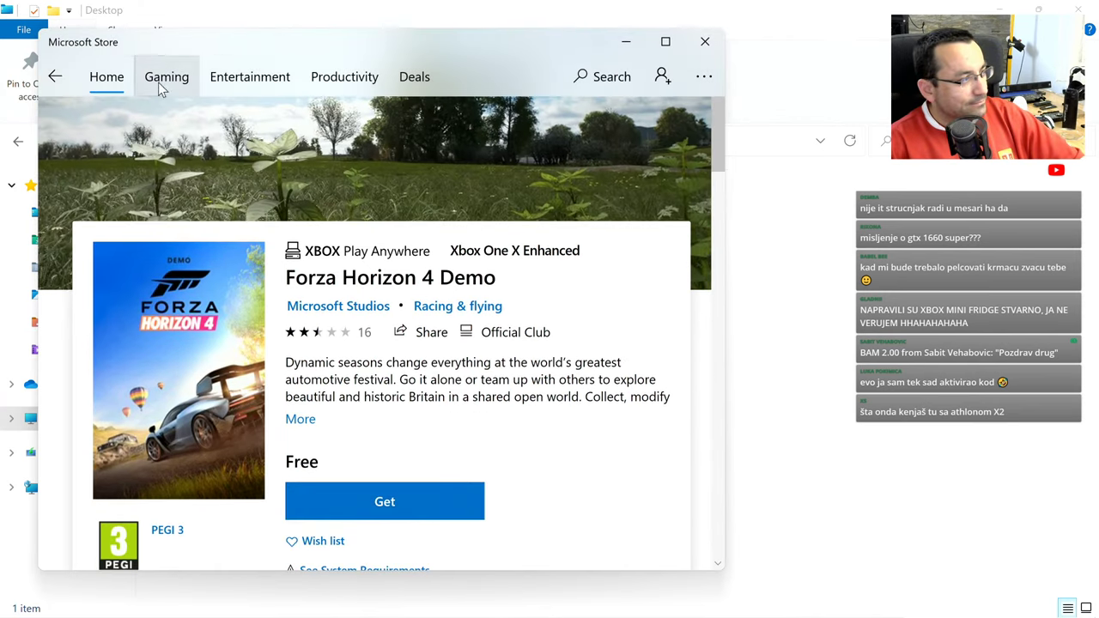
{"action": "left_click", "coordinate": [159, 79]}
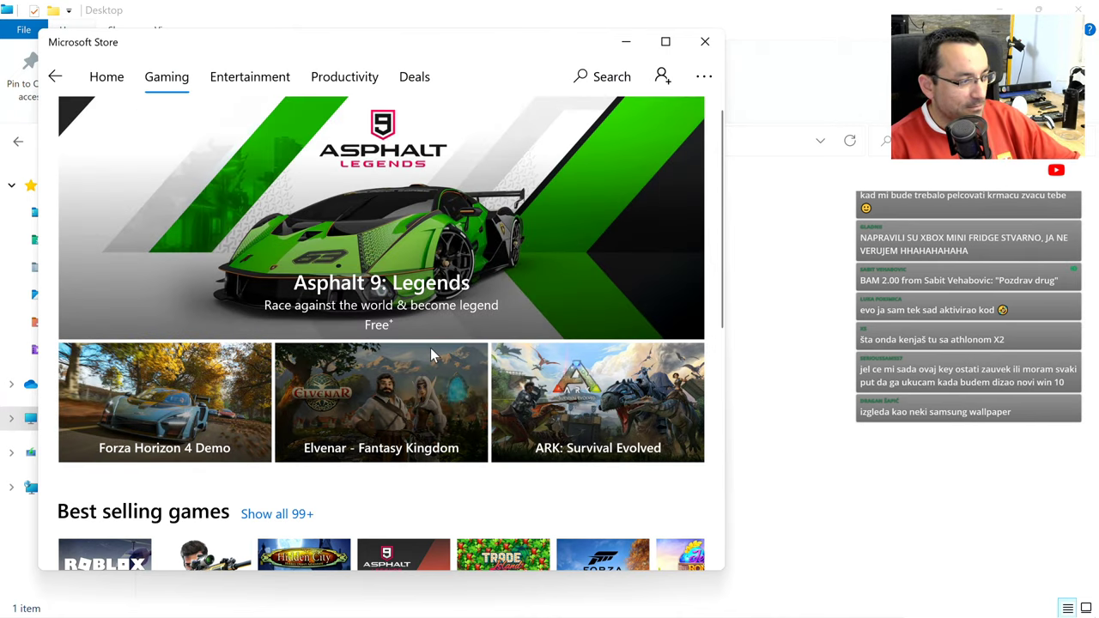
{"action": "scroll", "coordinate": [435, 356], "scroll_direction": "down", "scroll_amount": 4}
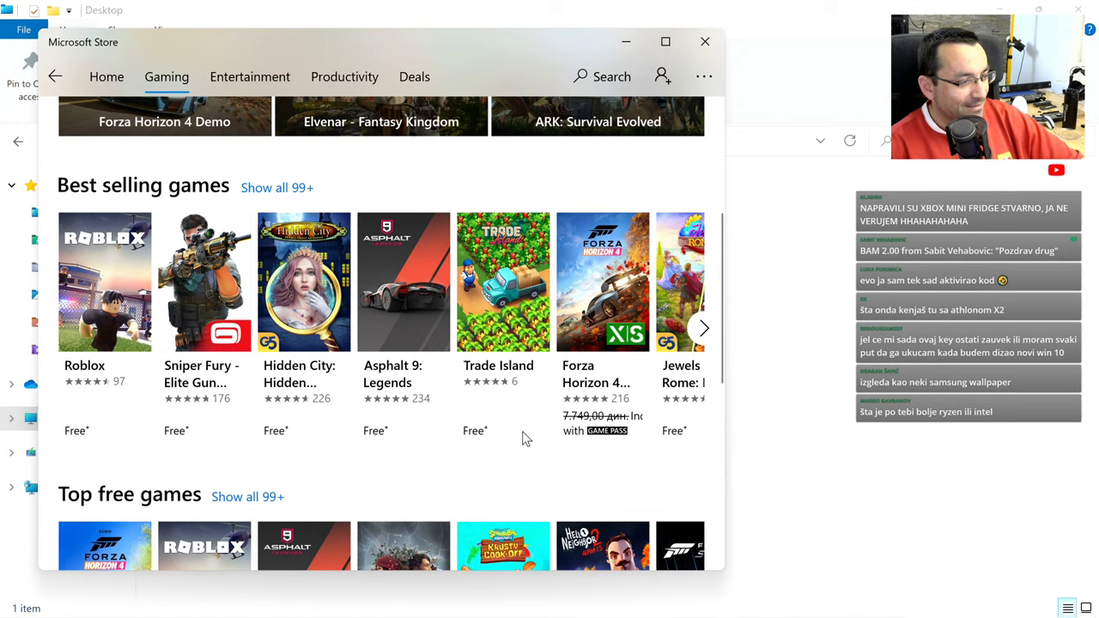
{"action": "left_click", "coordinate": [605, 305]}
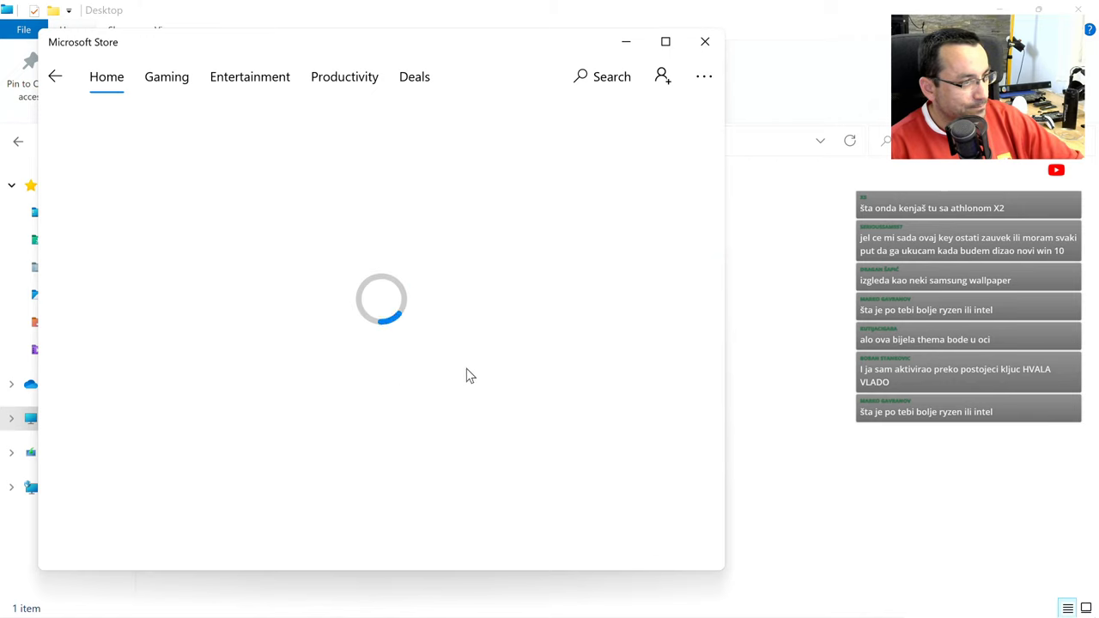
{"action": "scroll", "coordinate": [498, 344], "scroll_direction": "down", "scroll_amount": 1}
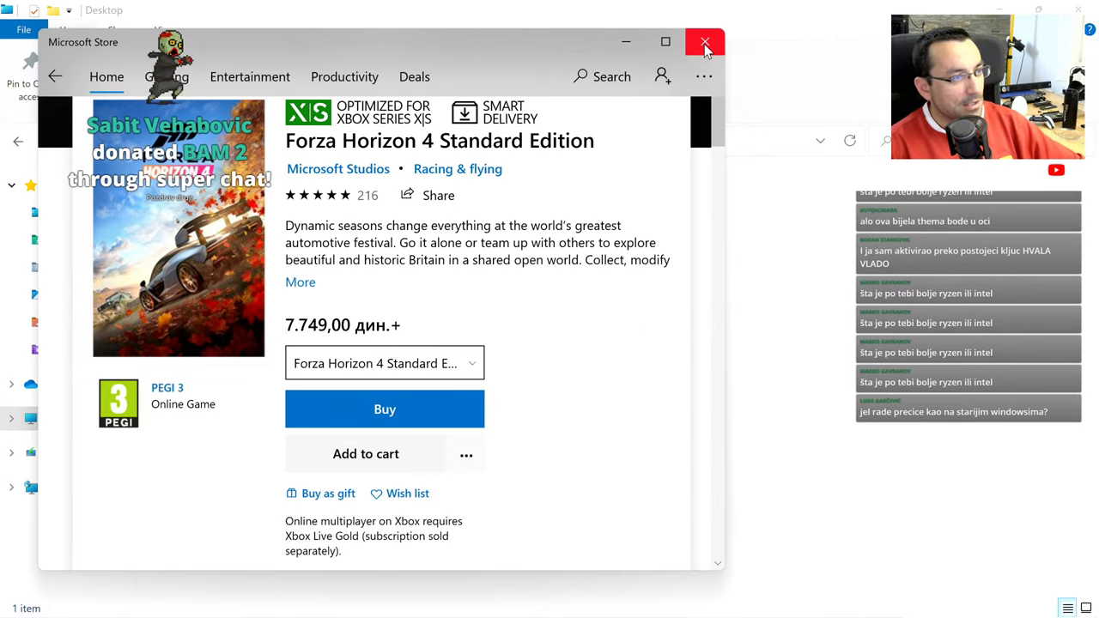
Step: Close the Store, reopen it, reposition its window, and close it again
{"action": "left_click", "coordinate": [703, 43]}
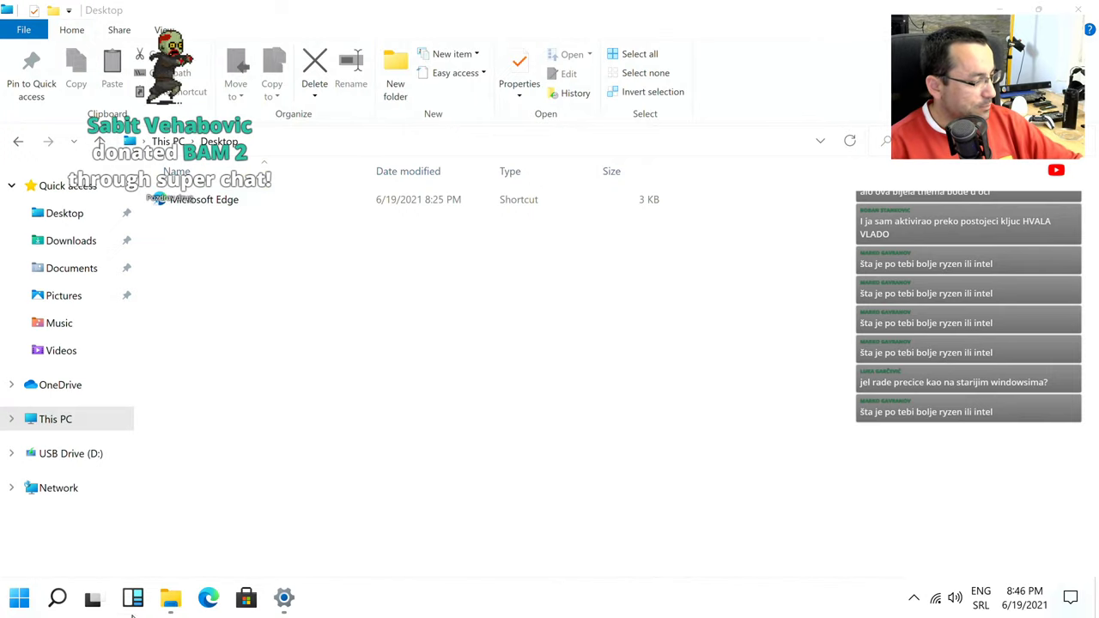
{"action": "left_click", "coordinate": [246, 601]}
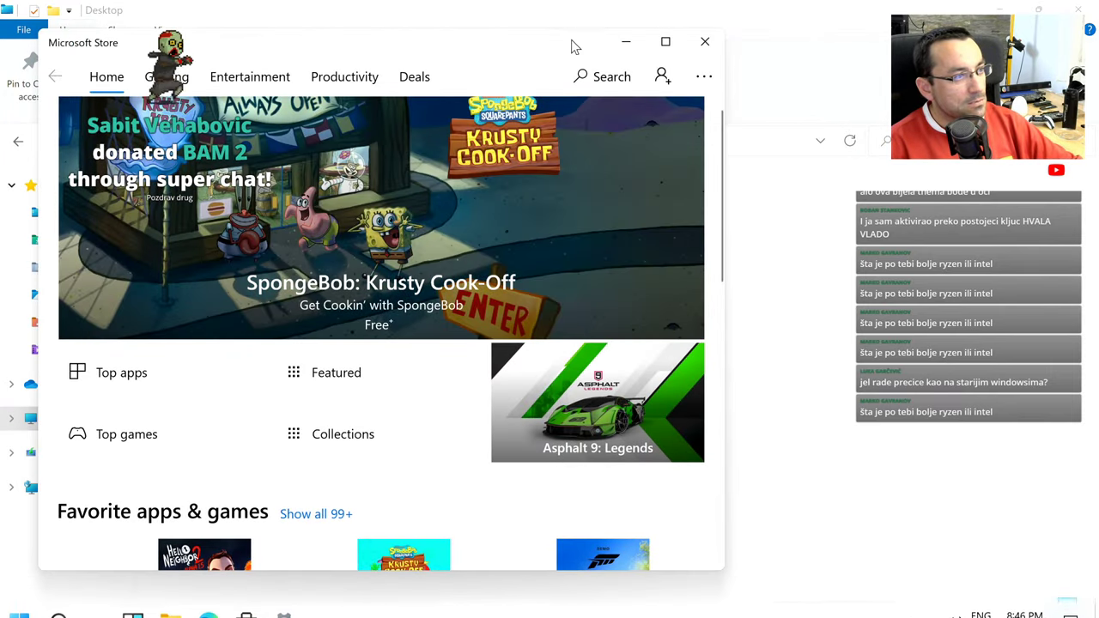
{"action": "left_click_drag", "start_coordinate": [571, 39], "coordinate": [695, 34]}
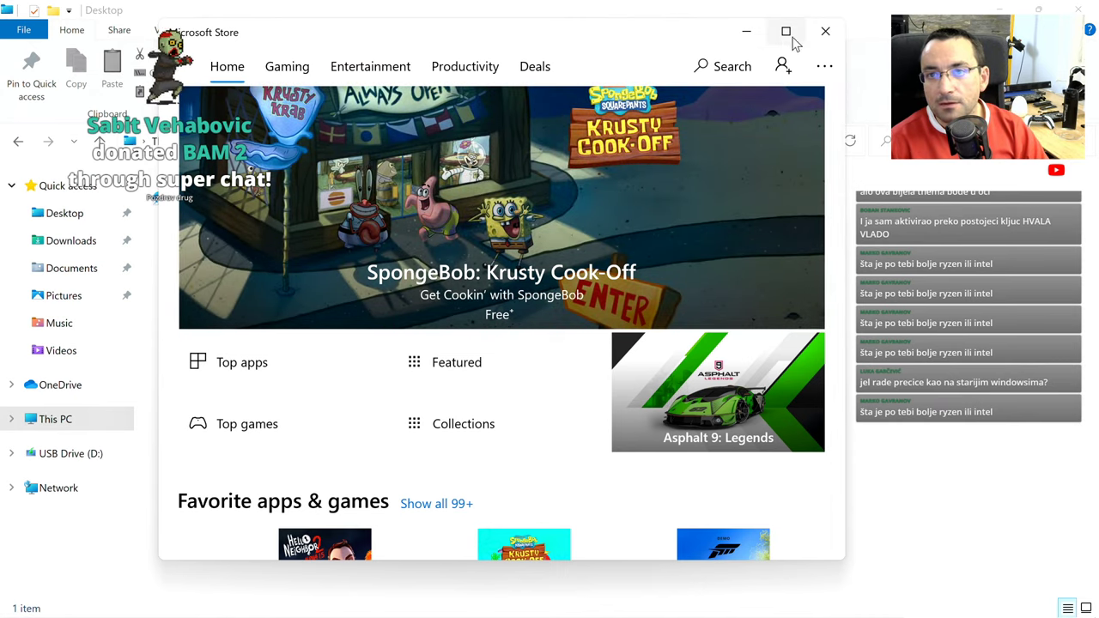
{"action": "left_click_drag", "start_coordinate": [683, 38], "coordinate": [707, 30]}
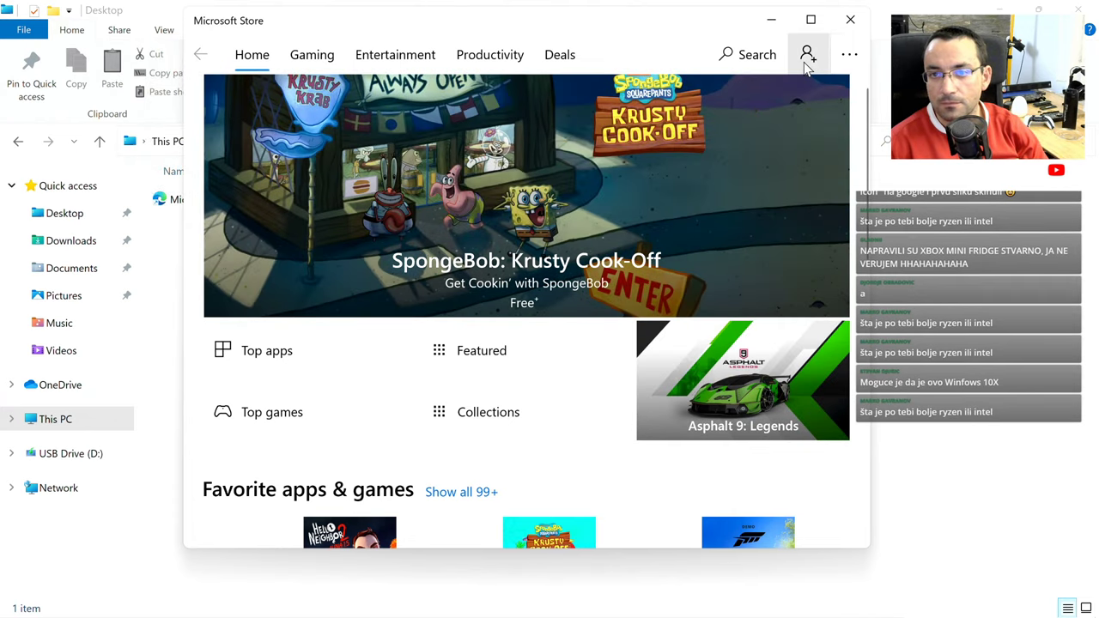
{"action": "left_click", "coordinate": [850, 19]}
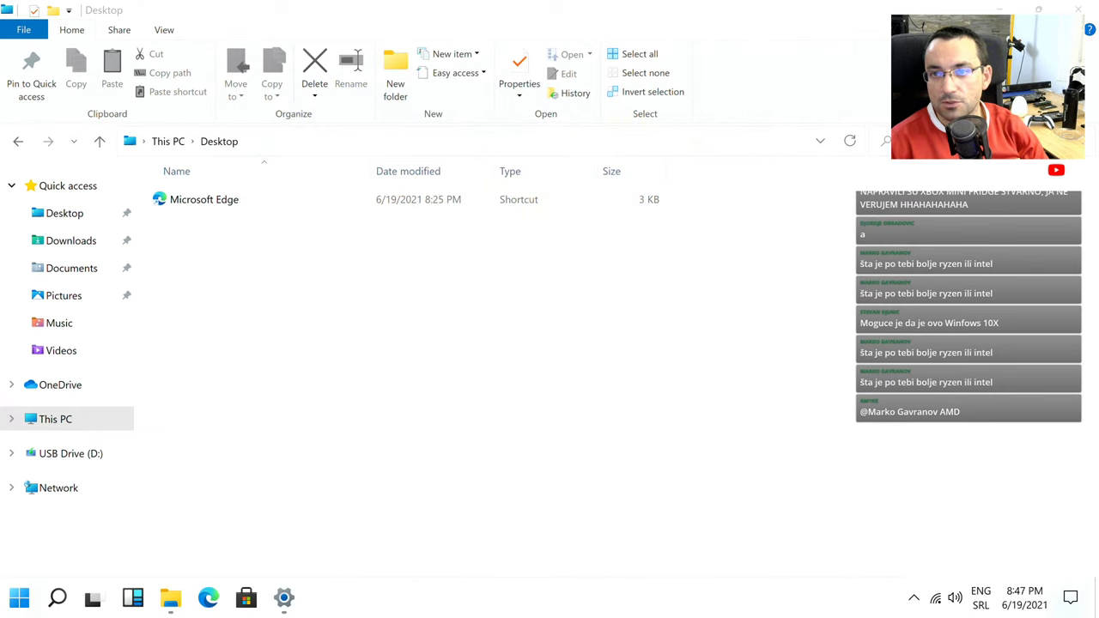
Step: Minimize File Explorer to reveal the blue bloom desktop
{"action": "left_click", "coordinate": [1000, 11]}
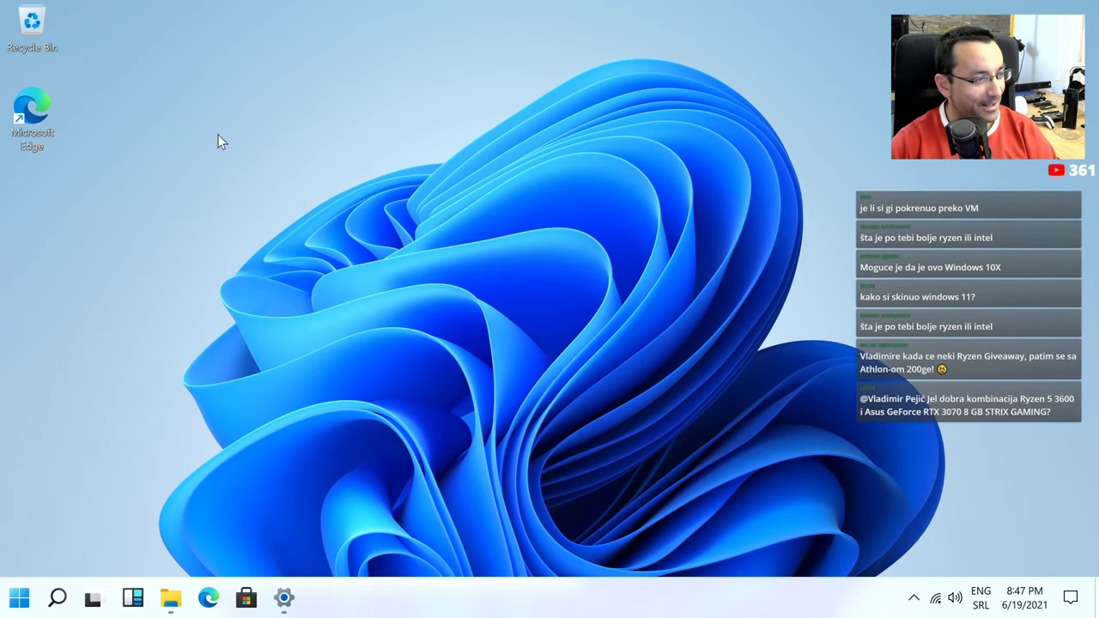
Step: Switch back to the Windows (dark) theme from the Themes page in Settings
{"action": "left_click", "coordinate": [284, 599]}
{"action": "scroll", "coordinate": [424, 417], "scroll_direction": "down", "scroll_amount": 5}
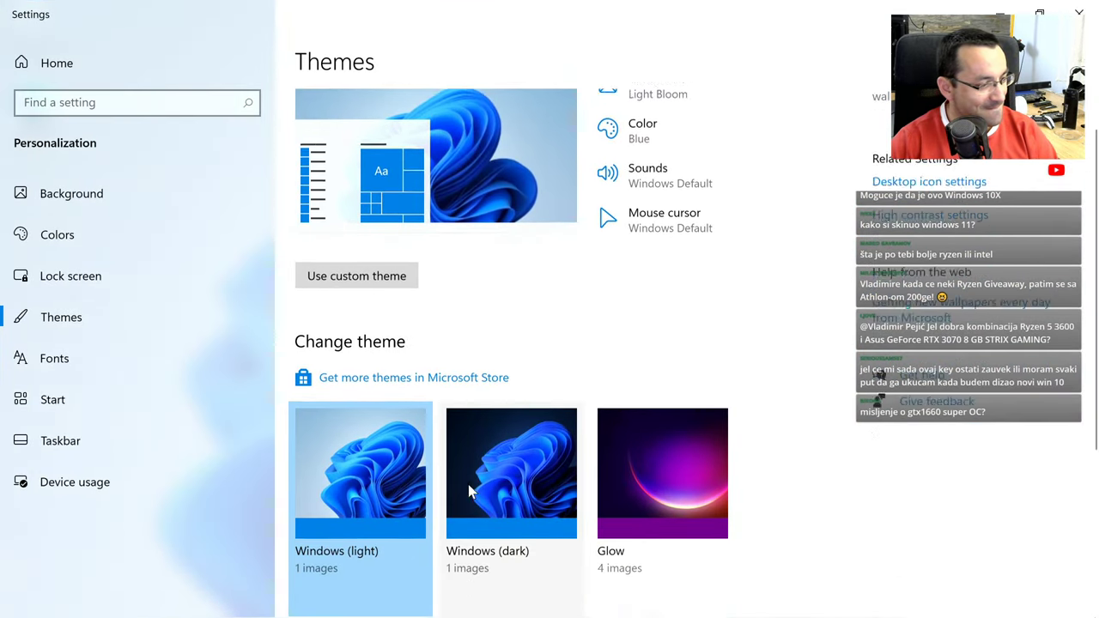
{"action": "scroll", "coordinate": [648, 376], "scroll_direction": "down", "scroll_amount": 1}
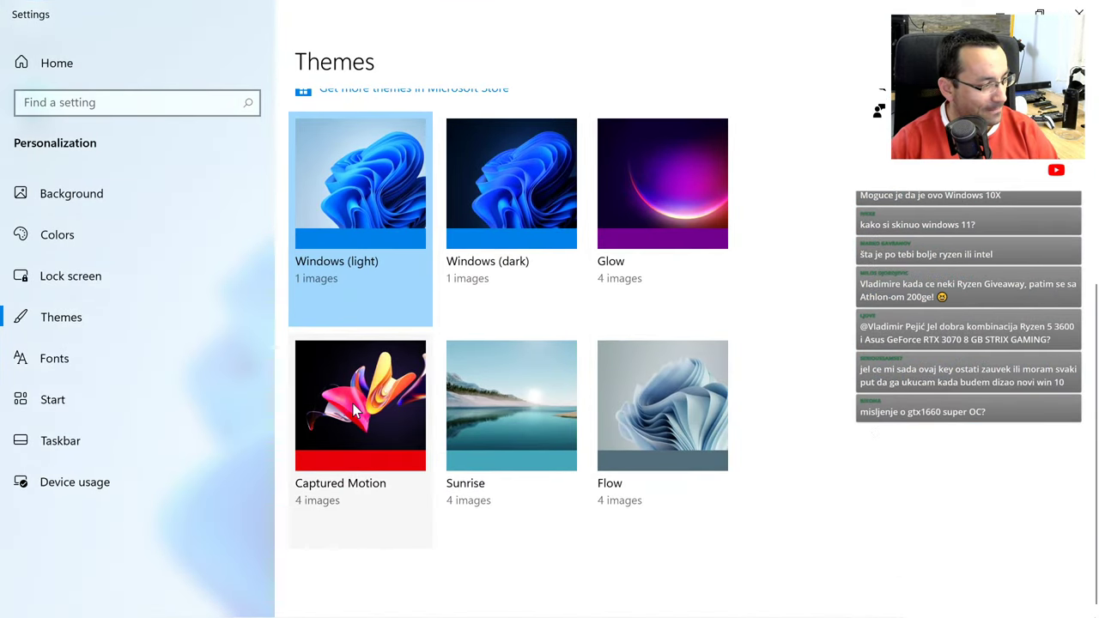
{"action": "left_click", "coordinate": [506, 184]}
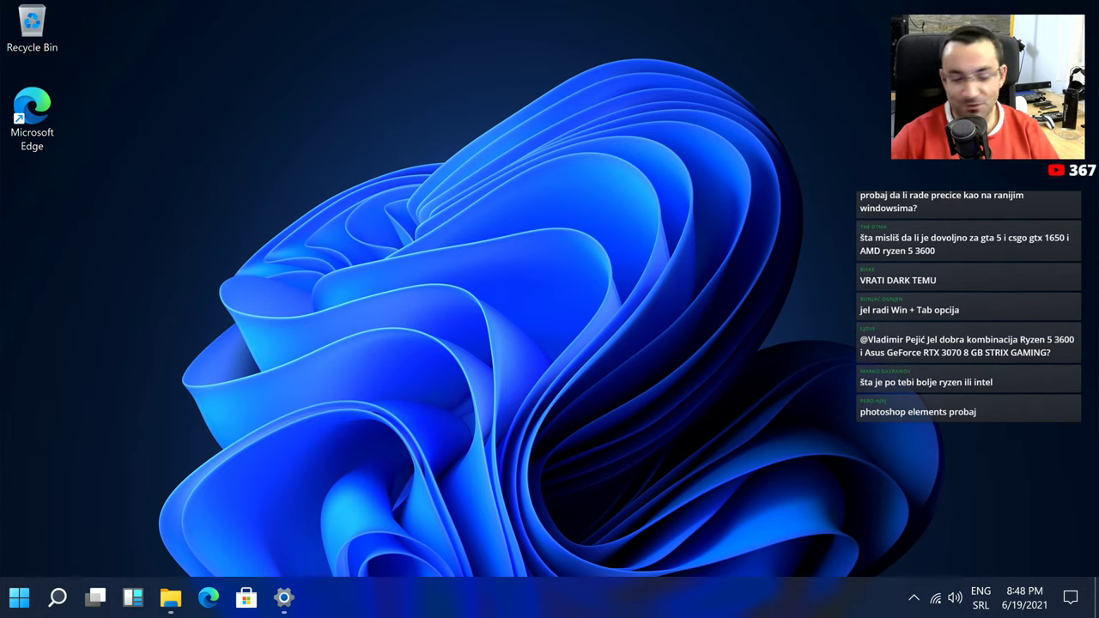
{"action": "left_click", "coordinate": [219, 608]}
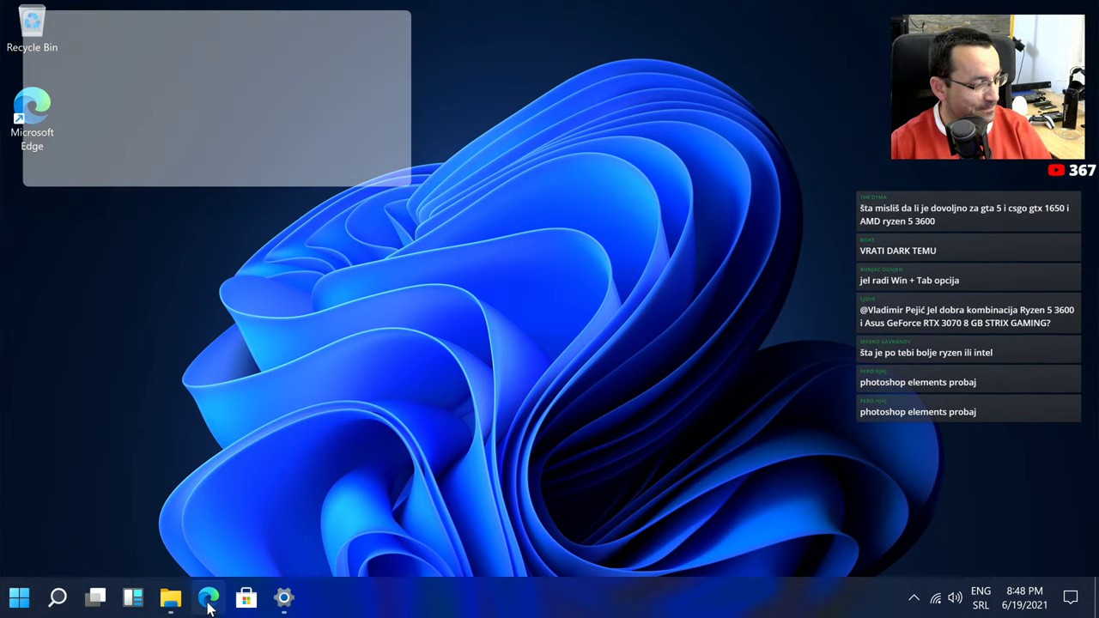
{"action": "left_click", "coordinate": [377, 18]}
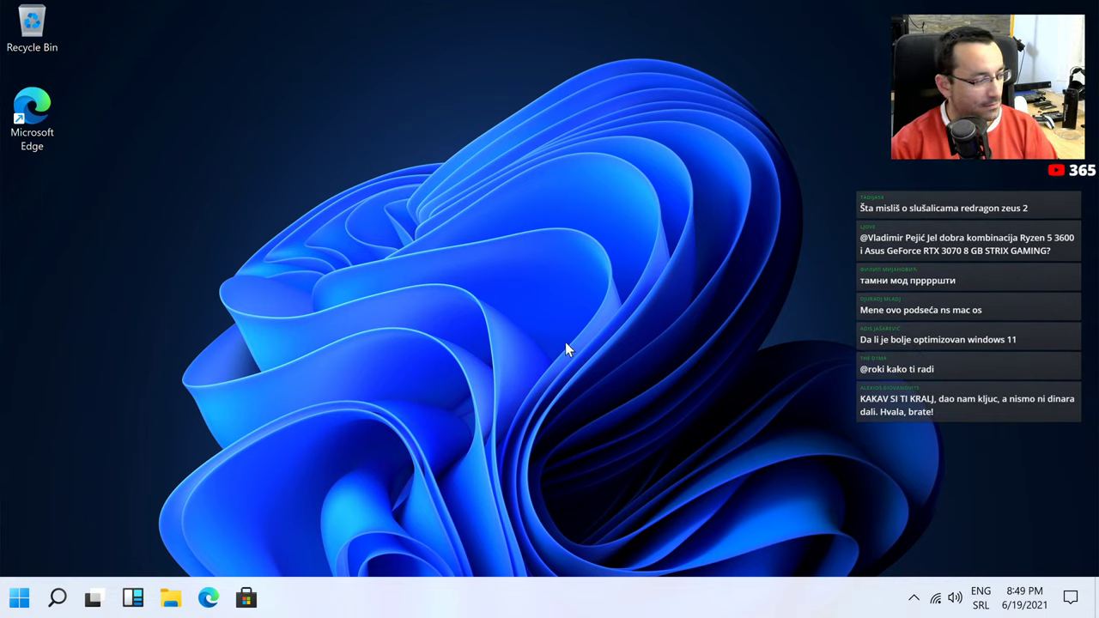
Step: Launch Edge, dismiss the Restore pages prompt, and maximize the window
{"action": "left_click", "coordinate": [208, 598]}
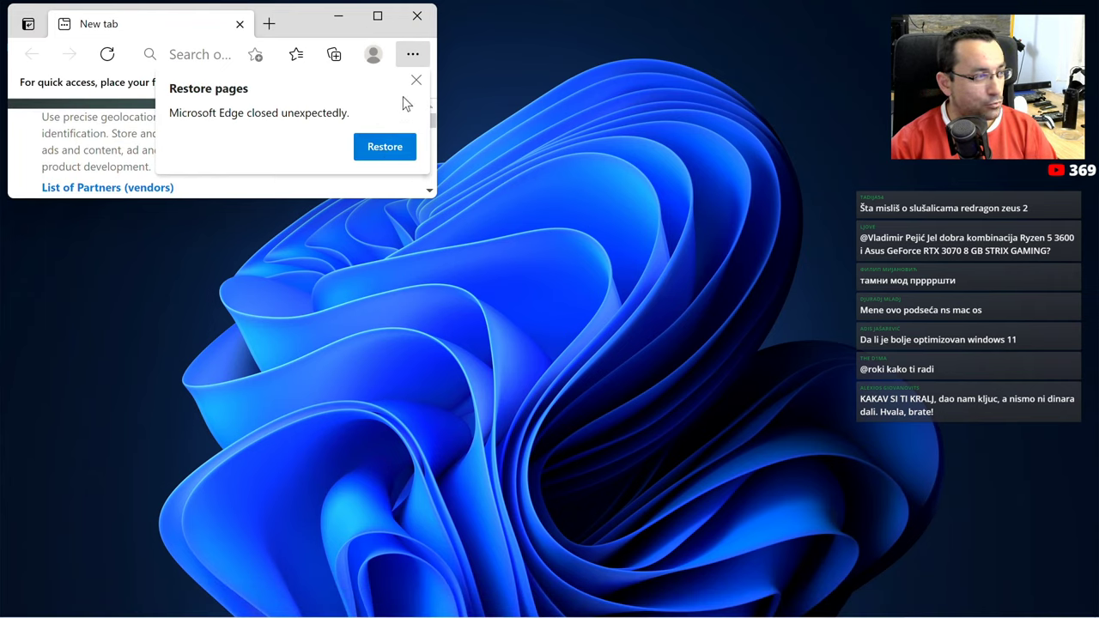
{"action": "left_click", "coordinate": [416, 80]}
{"action": "left_click", "coordinate": [195, 57]}
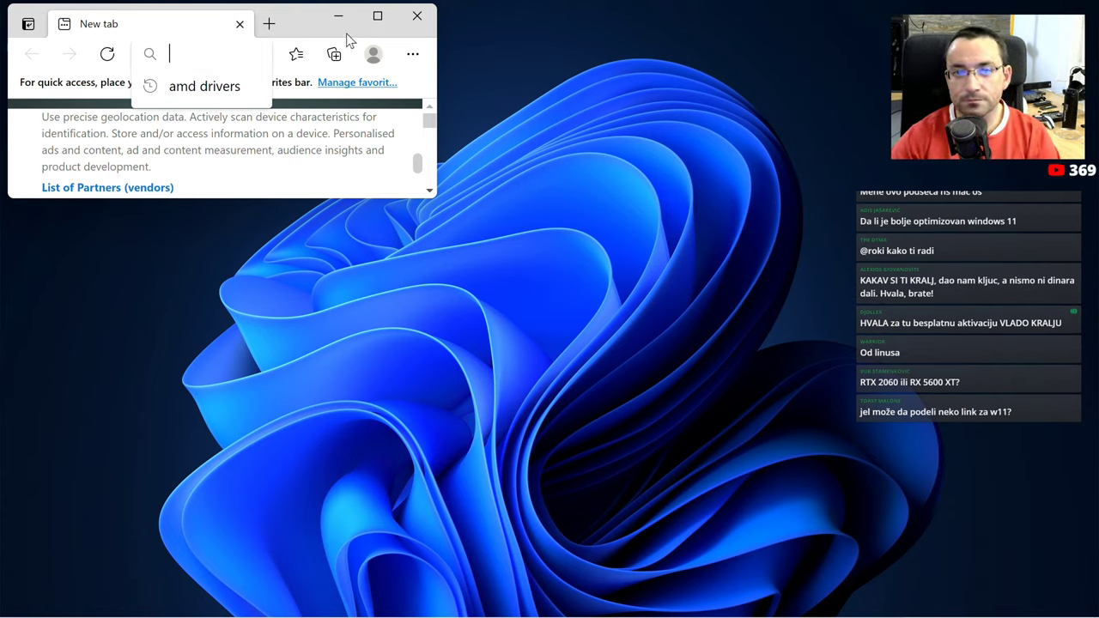
{"action": "left_click", "coordinate": [378, 17]}
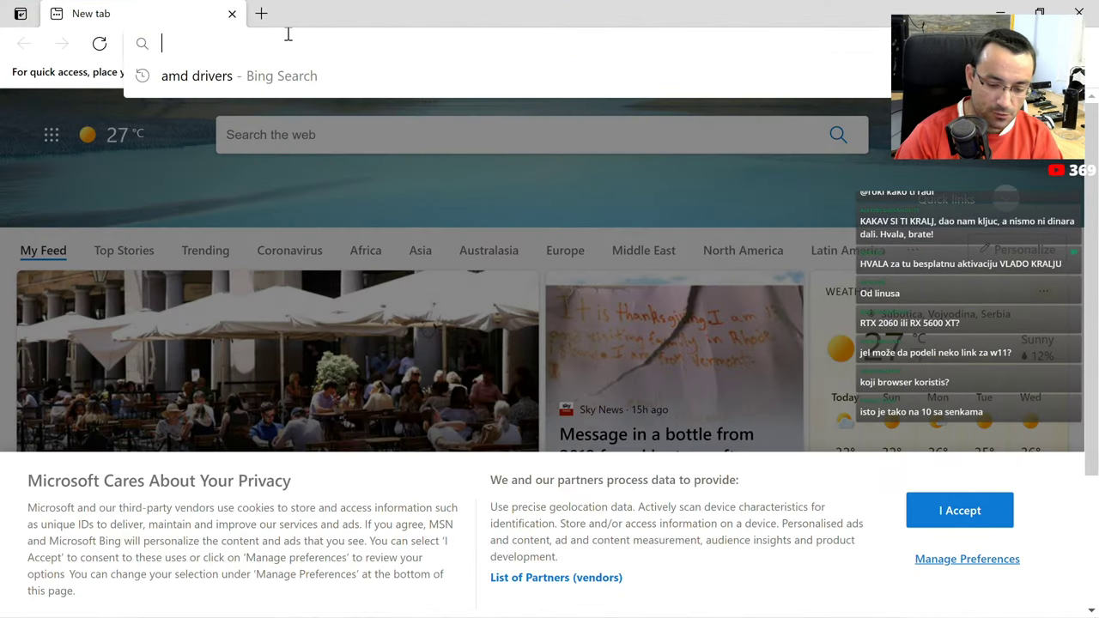
Step: Search Bing for 'ninite' and open the Ninite website
{"action": "type", "text": "ninit"}
{"action": "type", "text": "e"}
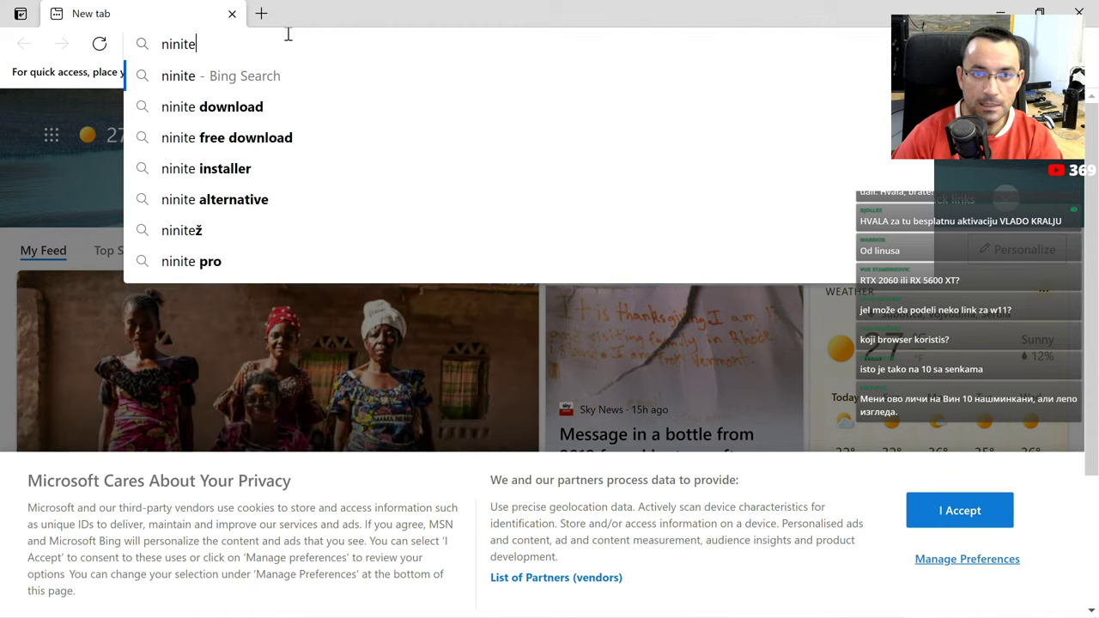
{"action": "key", "text": "Return"}
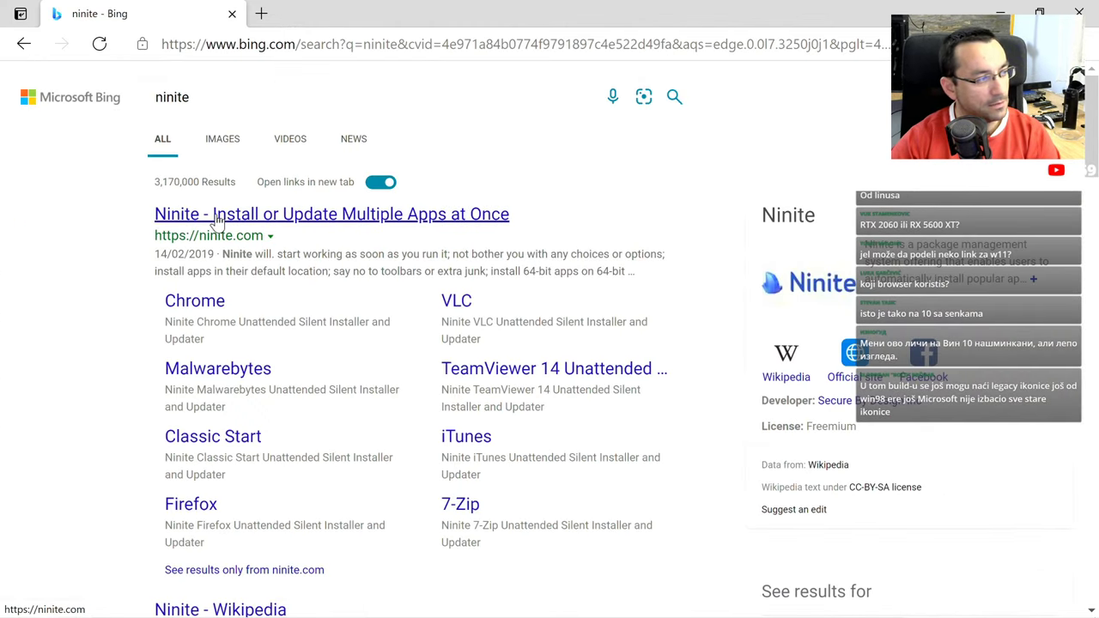
{"action": "left_click", "coordinate": [214, 220]}
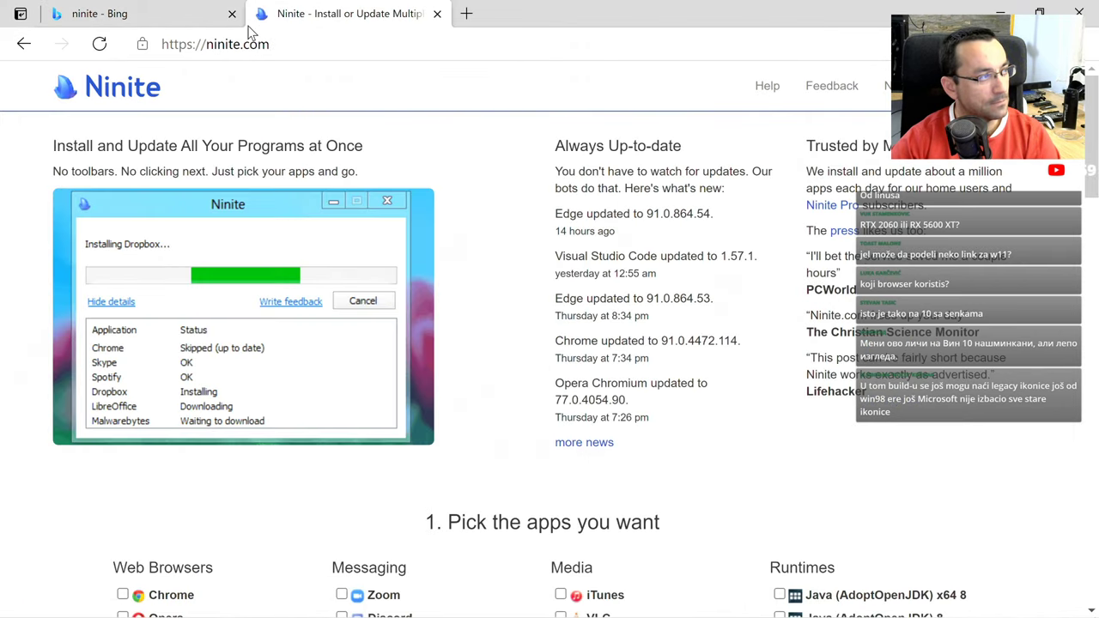
Step: Close the Bing results tab and tick WinRAR in Ninite's compression apps
{"action": "left_click", "coordinate": [232, 13]}
{"action": "scroll", "coordinate": [489, 353], "scroll_direction": "down", "scroll_amount": 4}
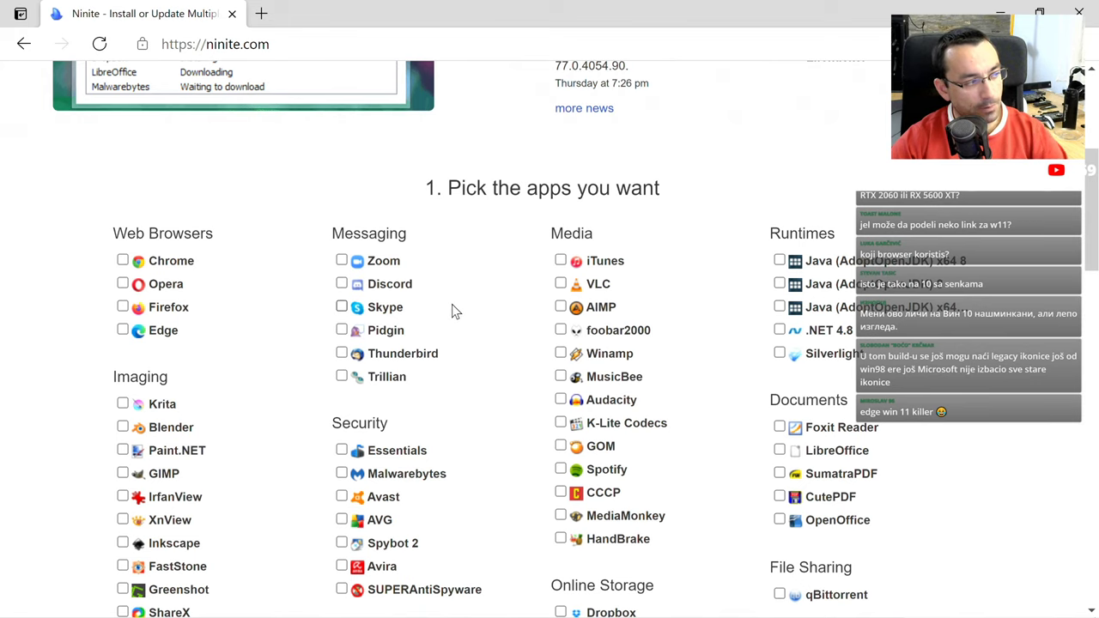
{"action": "scroll", "coordinate": [217, 316], "scroll_direction": "down", "scroll_amount": 2}
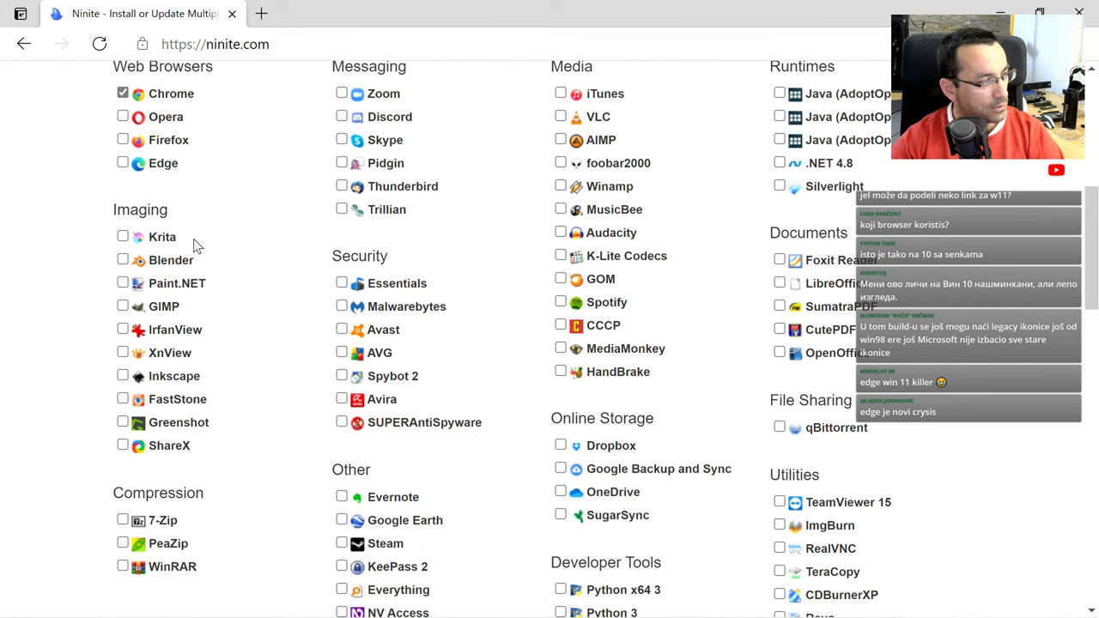
{"action": "left_click", "coordinate": [123, 521]}
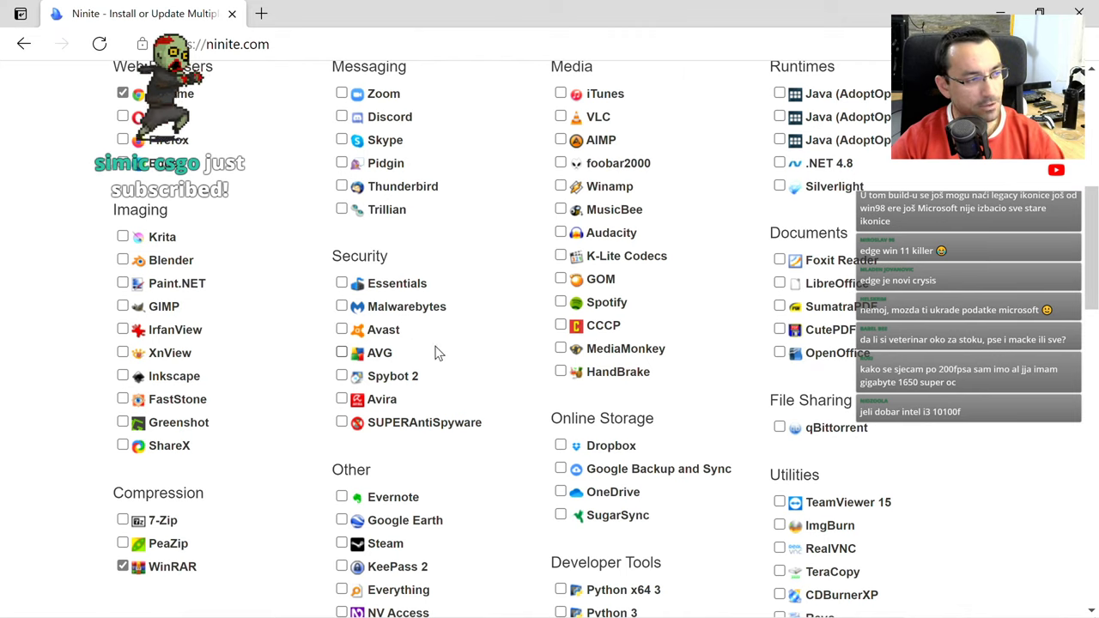
Step: Tick VLC among Ninite's media apps and scroll through the selected app list
{"action": "scroll", "coordinate": [446, 343], "scroll_direction": "up", "scroll_amount": 1}
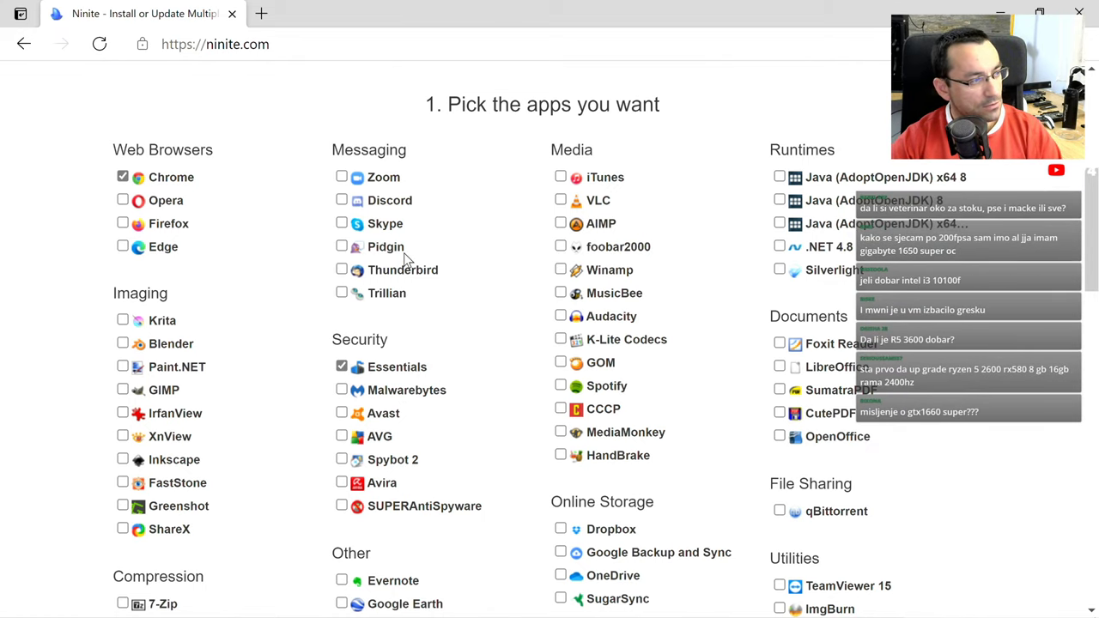
{"action": "scroll", "coordinate": [476, 296], "scroll_direction": "down", "scroll_amount": 2}
{"action": "scroll", "coordinate": [476, 515], "scroll_direction": "up", "scroll_amount": 2}
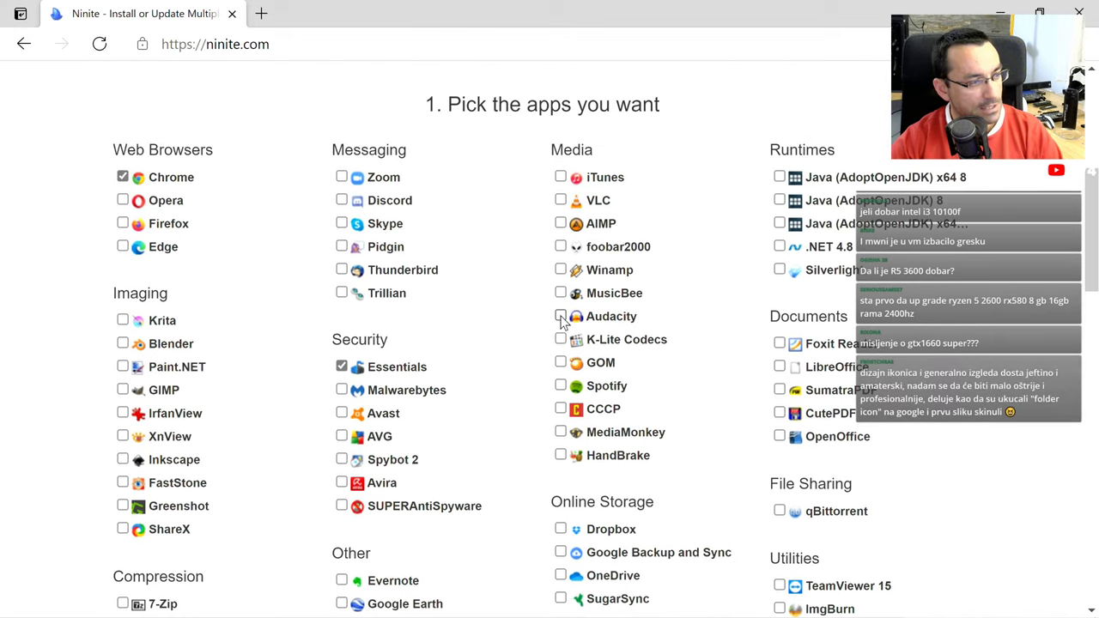
{"action": "left_click", "coordinate": [560, 317]}
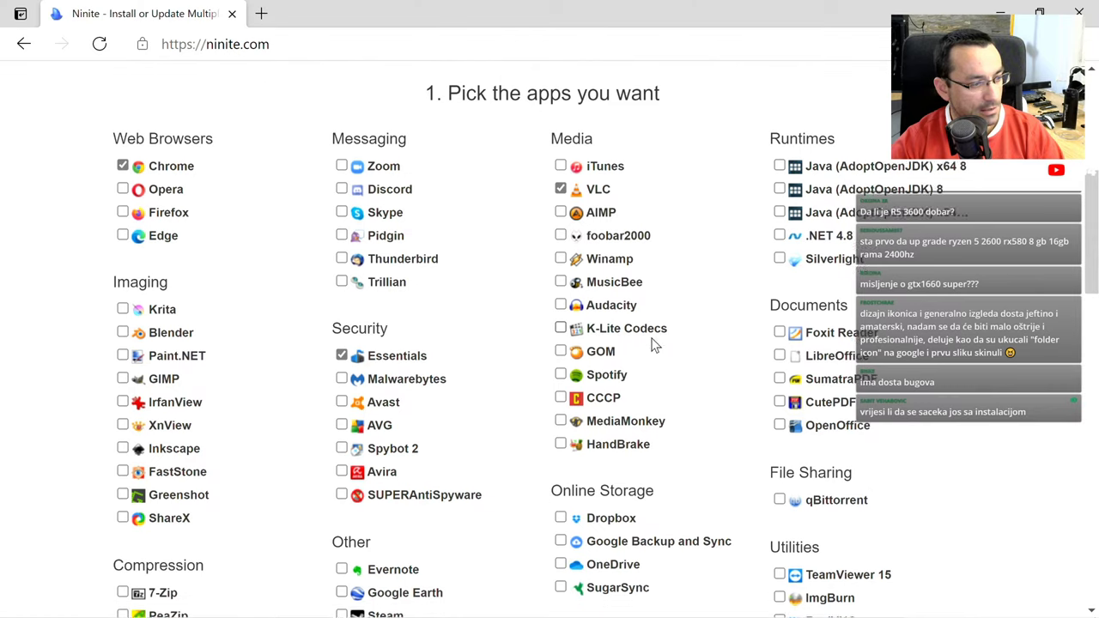
{"action": "scroll", "coordinate": [653, 344], "scroll_direction": "down", "scroll_amount": 6}
{"action": "scroll", "coordinate": [639, 456], "scroll_direction": "down", "scroll_amount": 1}
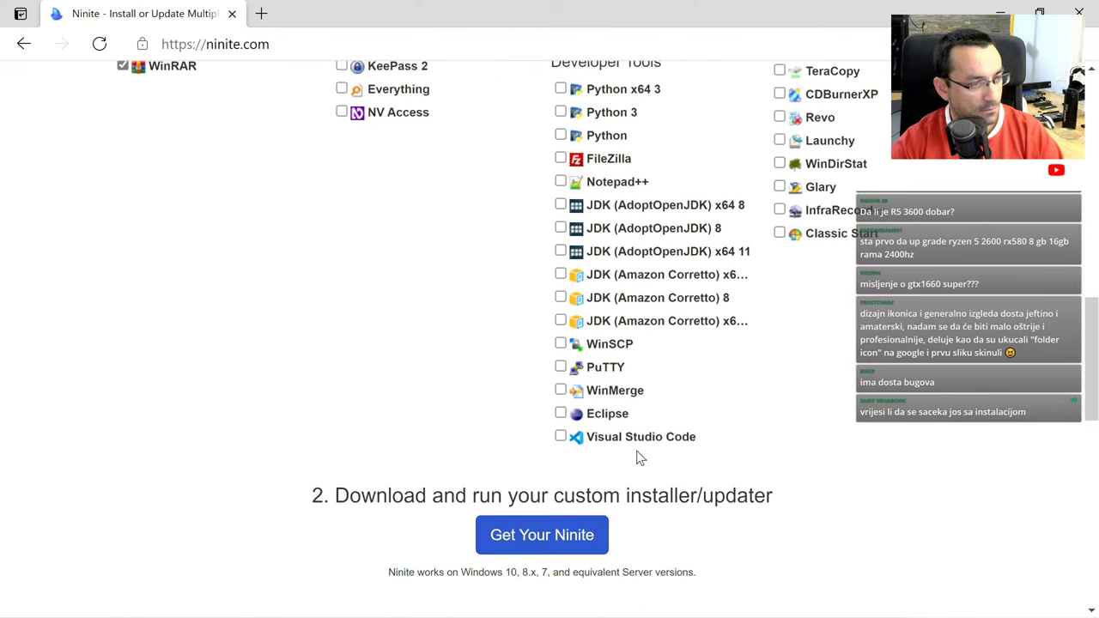
{"action": "scroll", "coordinate": [650, 441], "scroll_direction": "up", "scroll_amount": 8}
{"action": "scroll", "coordinate": [936, 397], "scroll_direction": "down", "scroll_amount": 2}
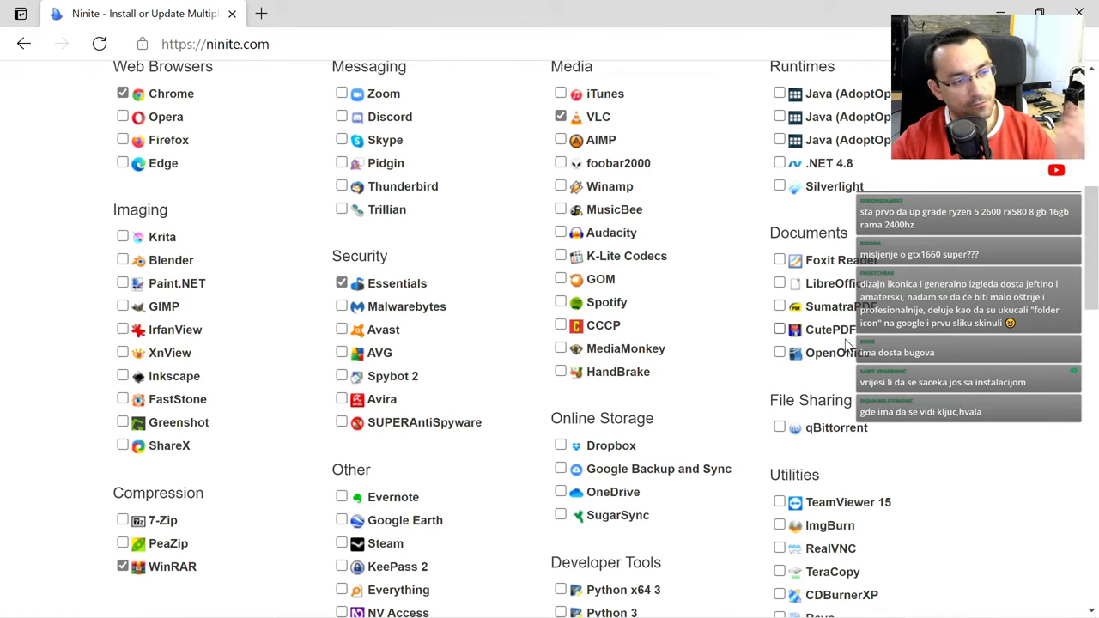
{"action": "scroll", "coordinate": [830, 383], "scroll_direction": "down", "scroll_amount": 3}
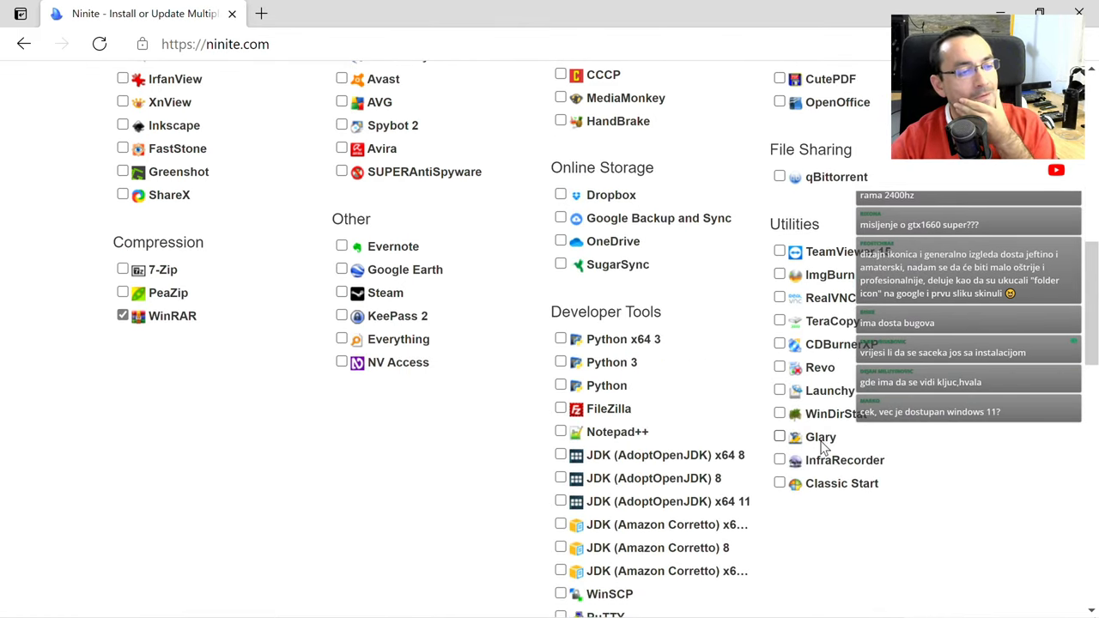
{"action": "scroll", "coordinate": [822, 444], "scroll_direction": "down", "scroll_amount": 2}
{"action": "scroll", "coordinate": [822, 444], "scroll_direction": "down", "scroll_amount": 2}
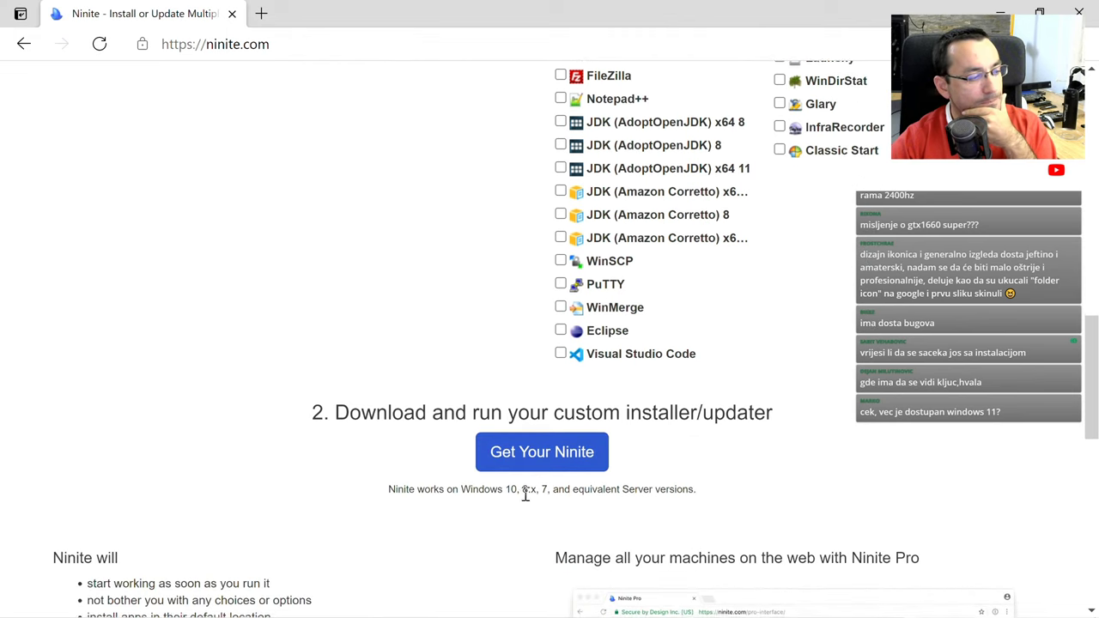
Step: Download and run the Ninite installer, allow it through UAC, and close the browser
{"action": "left_click", "coordinate": [544, 456]}
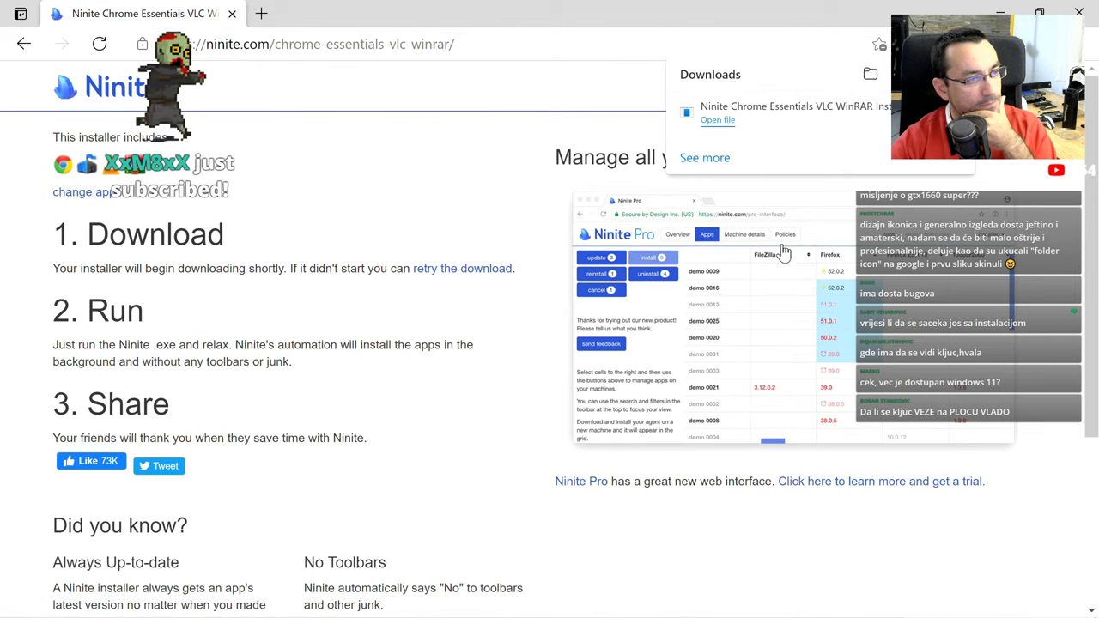
{"action": "left_click", "coordinate": [718, 122]}
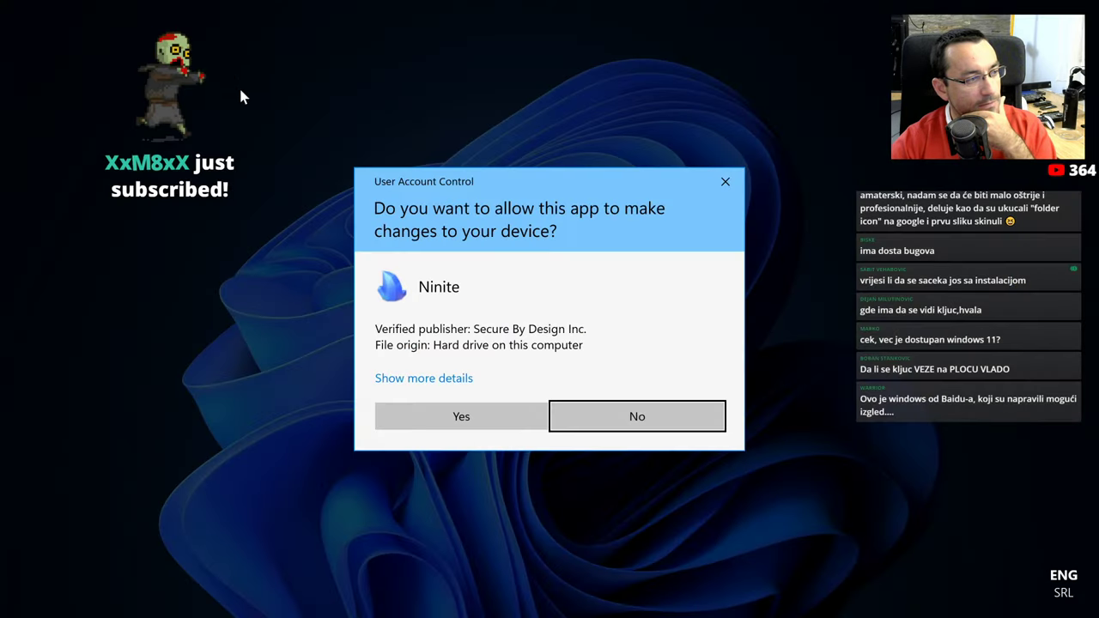
{"action": "left_click", "coordinate": [464, 420]}
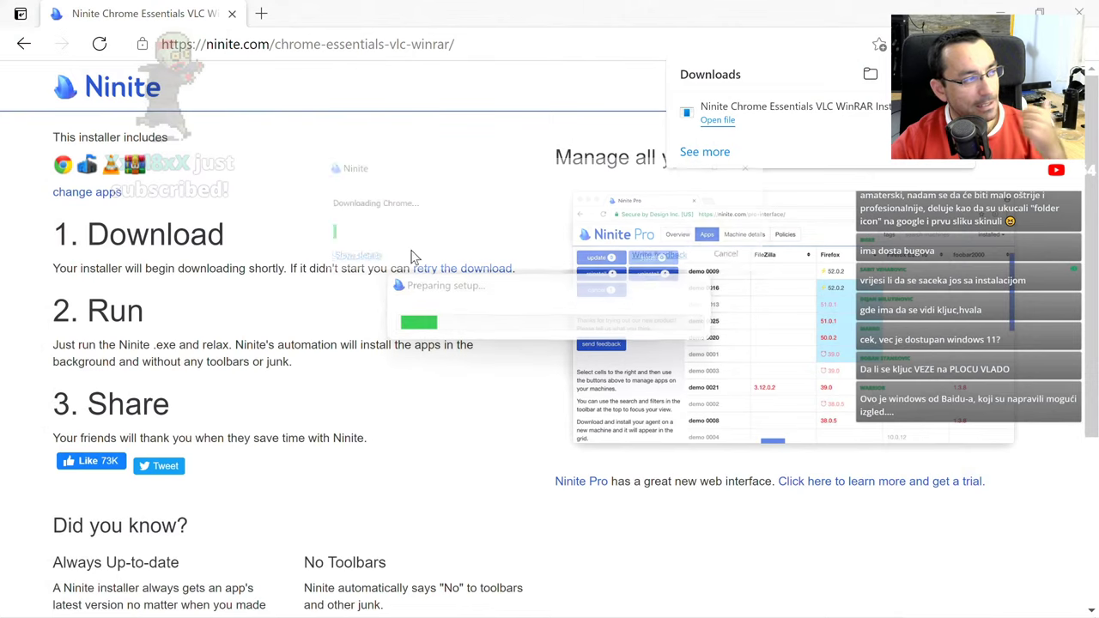
{"action": "left_click", "coordinate": [232, 16]}
{"action": "left_click", "coordinate": [232, 16]}
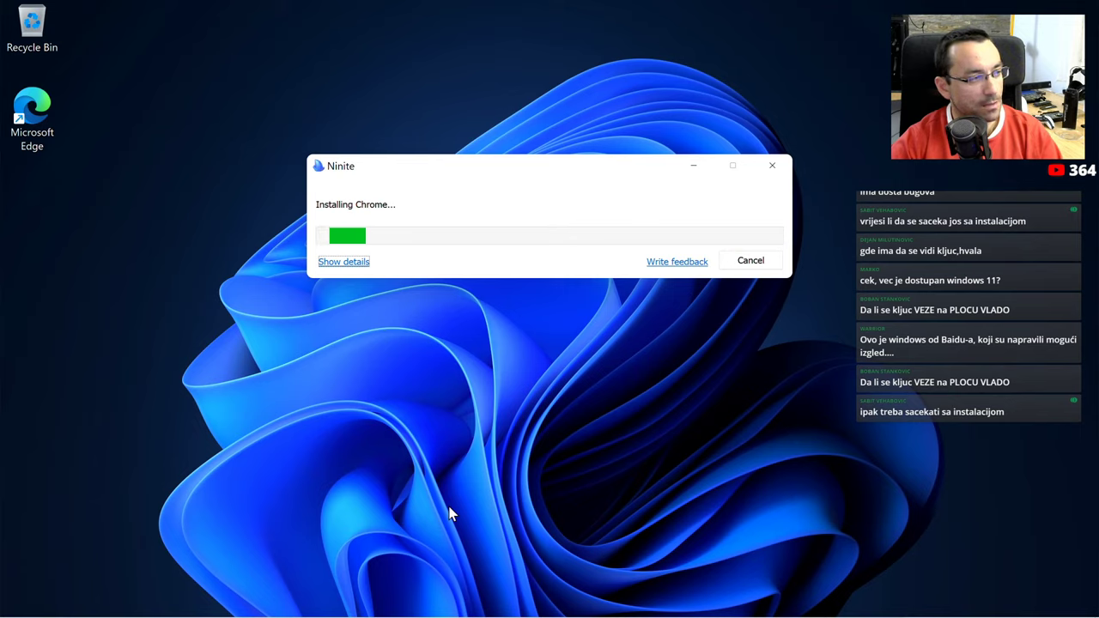
Step: Review per-app install status, noting Essentials was skipped, and close the finished Ninite installer
{"action": "left_click", "coordinate": [345, 263]}
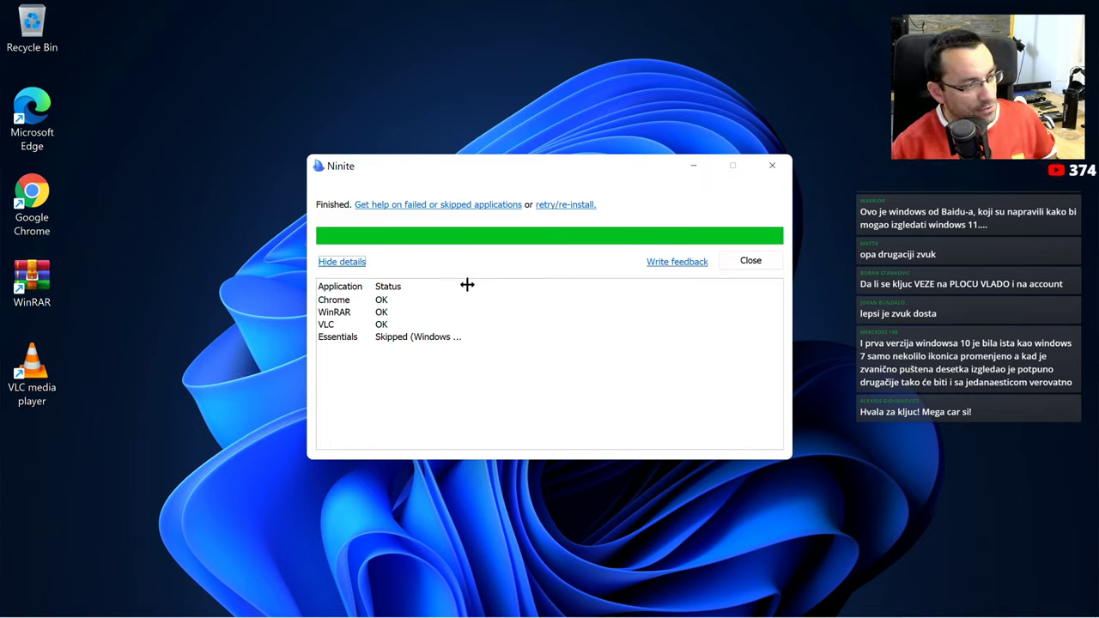
{"action": "left_click_drag", "start_coordinate": [467, 285], "coordinate": [693, 337]}
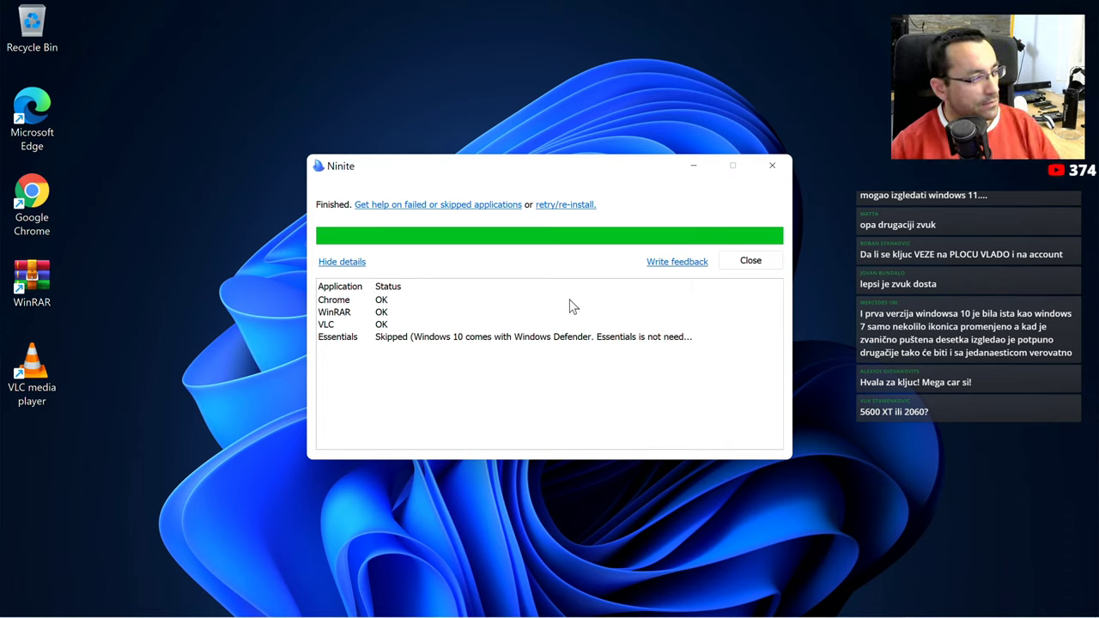
{"action": "left_click", "coordinate": [749, 261]}
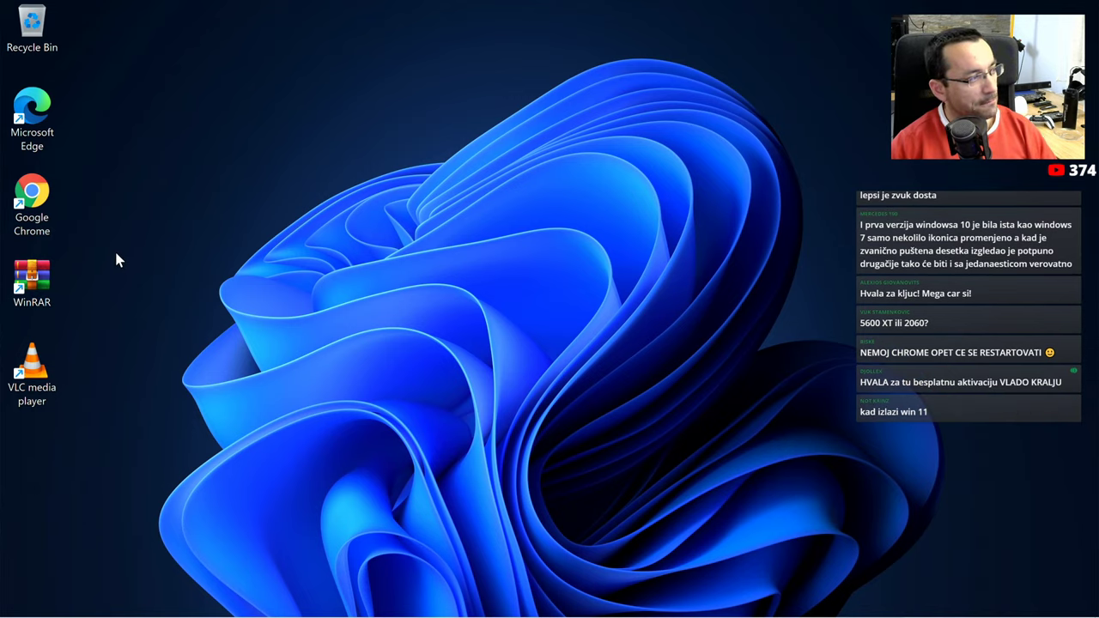
Step: Launch Chrome and open YouTube from a Google search for 'youtube'
{"action": "double_click", "coordinate": [39, 208]}
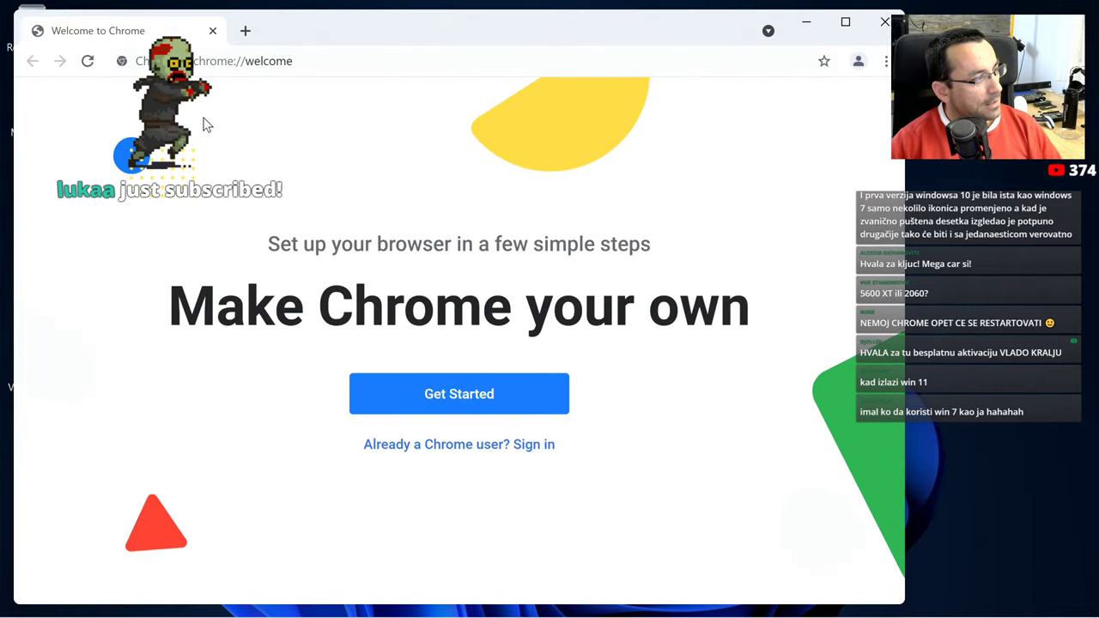
{"action": "left_click", "coordinate": [287, 61]}
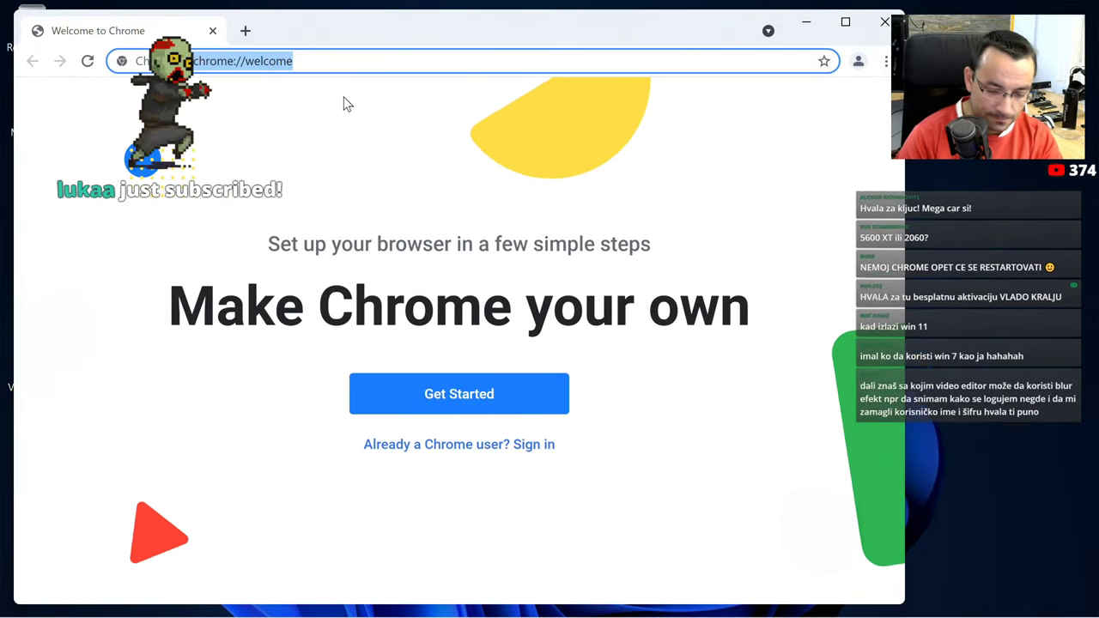
{"action": "type", "text": "youtub"}
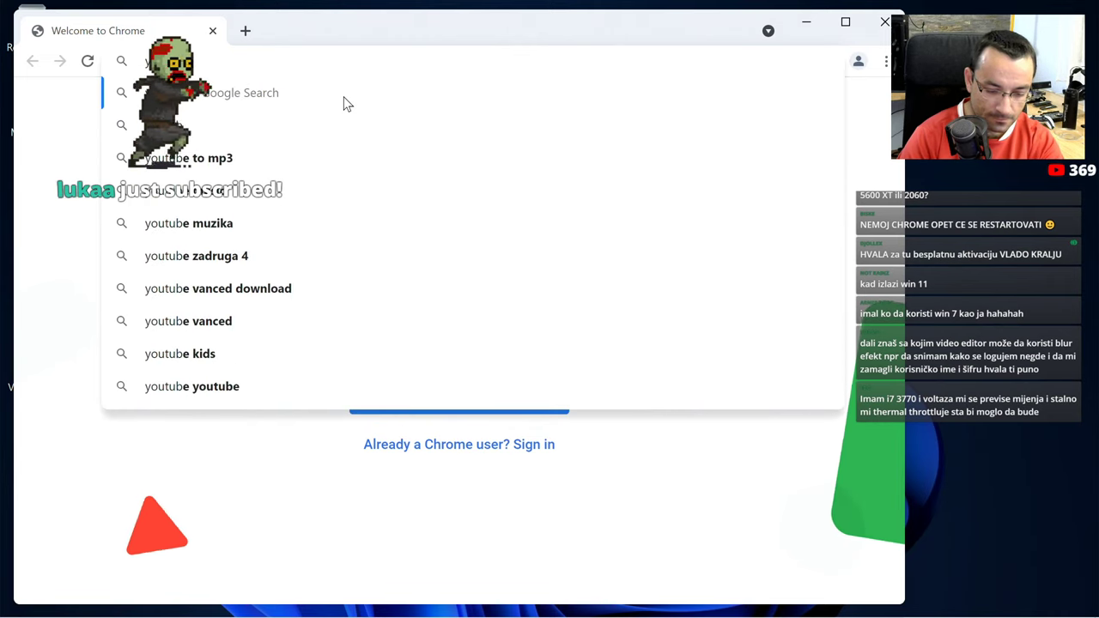
{"action": "type", "text": "e"}
{"action": "key", "text": "Return"}
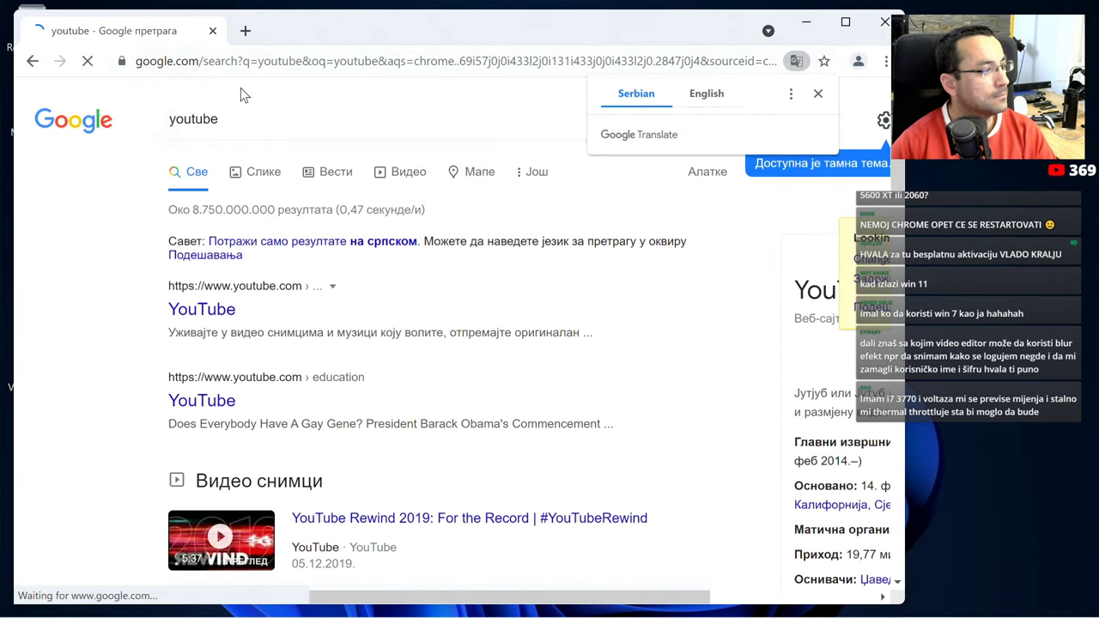
{"action": "left_click", "coordinate": [208, 315]}
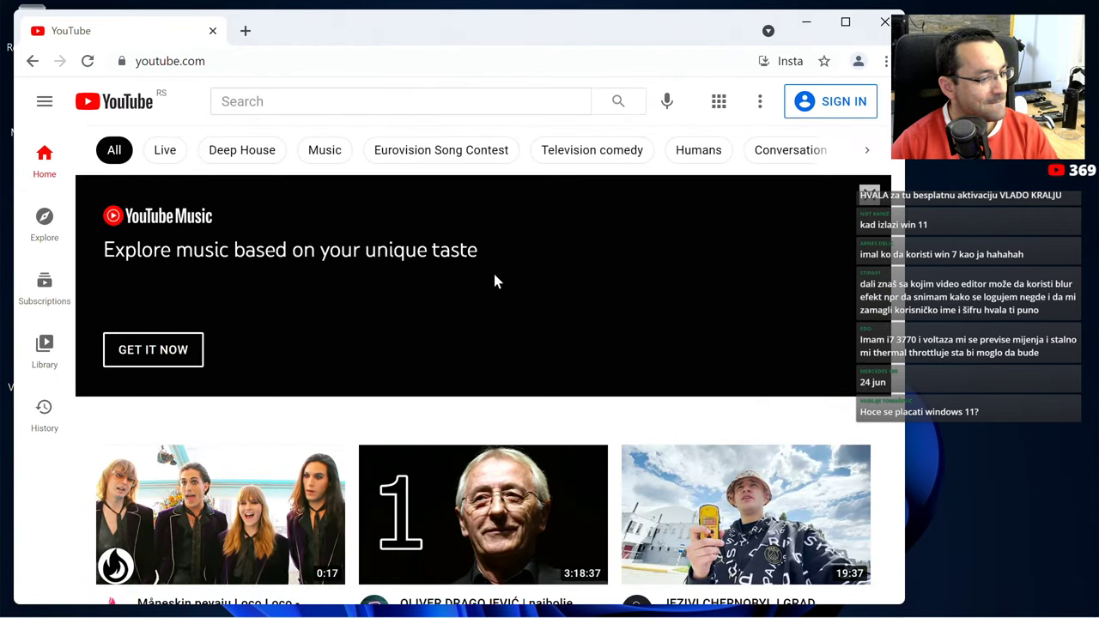
{"action": "scroll", "coordinate": [464, 272], "scroll_direction": "down", "scroll_amount": 5}
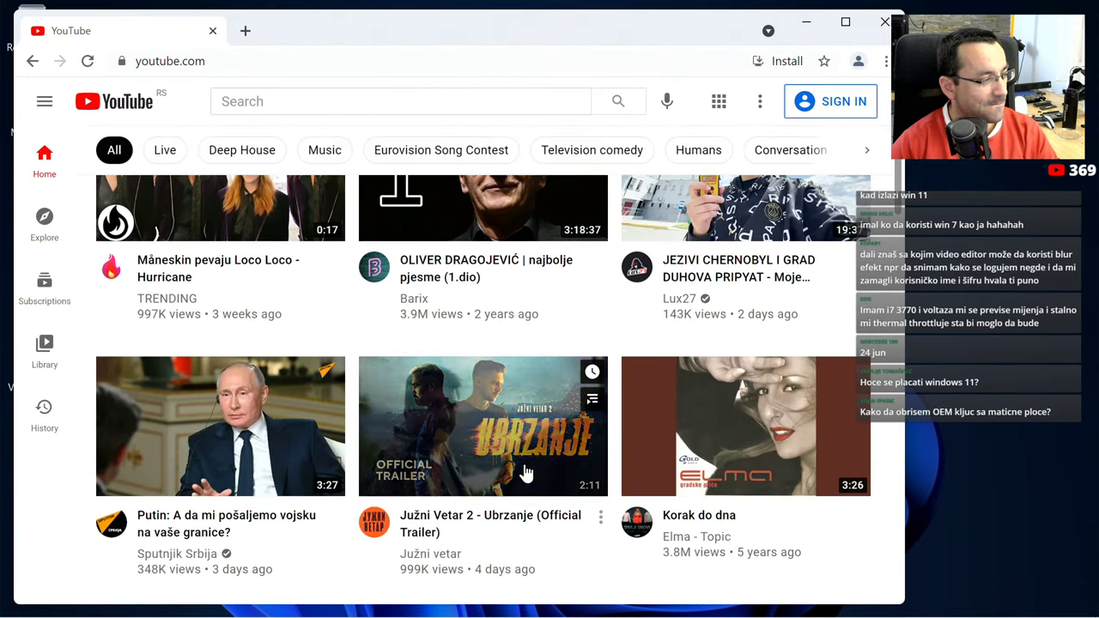
{"action": "scroll", "coordinate": [522, 473], "scroll_direction": "up", "scroll_amount": 5}
Step: Search YouTube for the host's own channel by name
{"action": "left_click", "coordinate": [306, 104]}
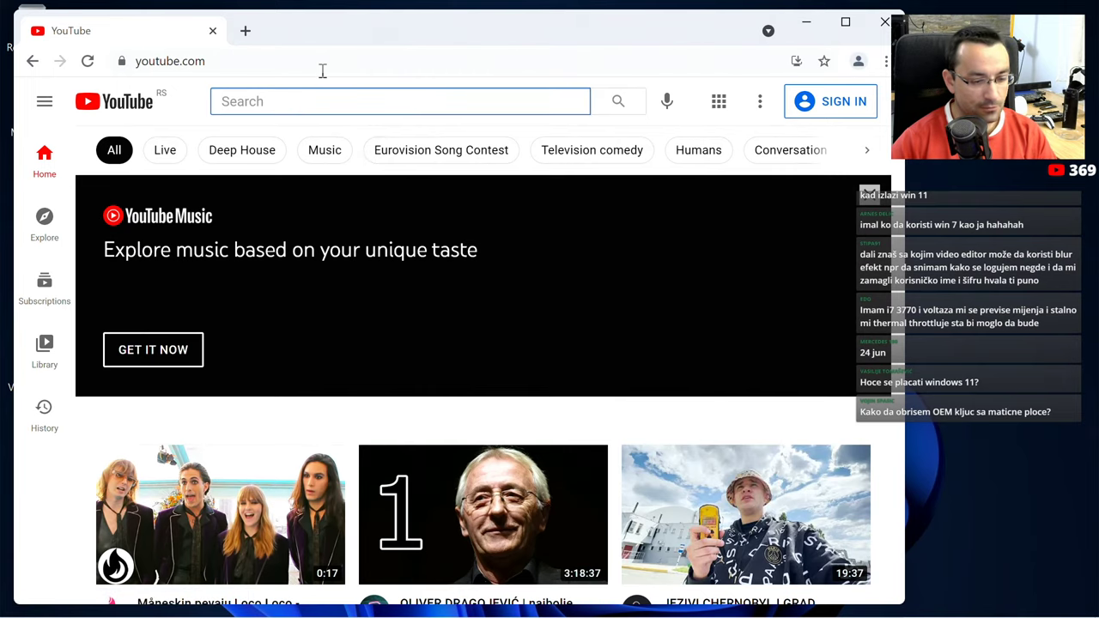
{"action": "type", "text": "vla"}
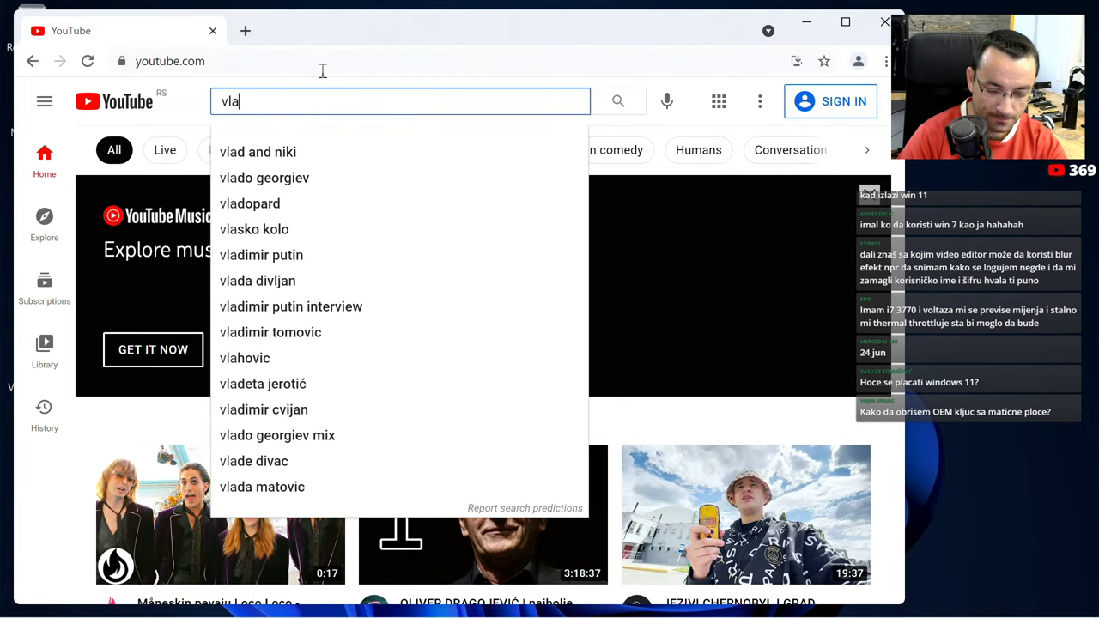
{"action": "type", "text": "dimir pejic"}
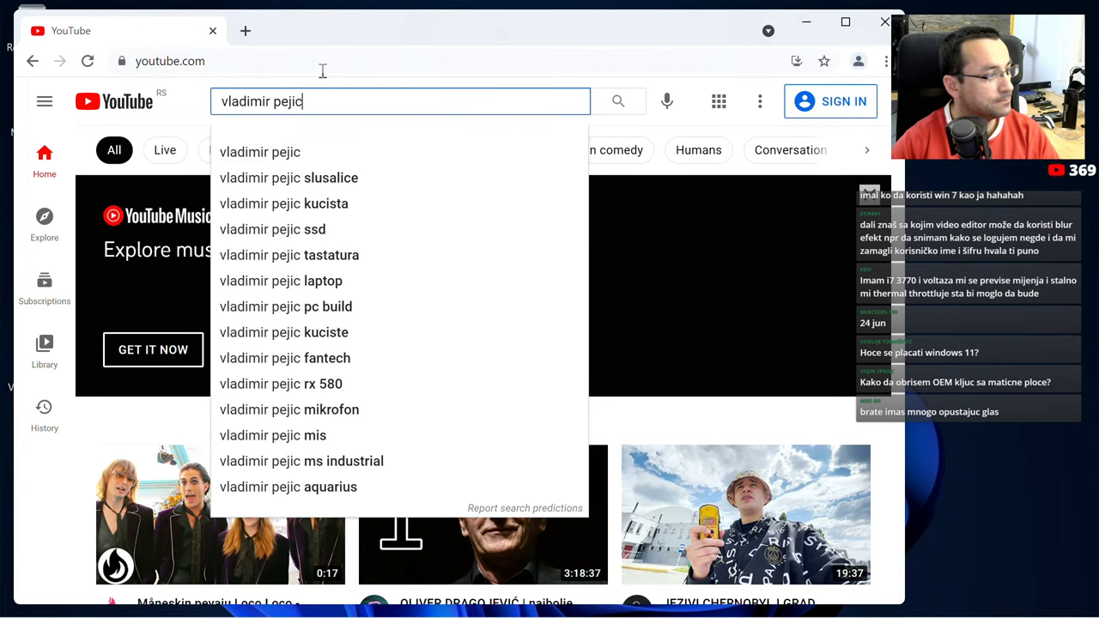
{"action": "key", "text": "Return"}
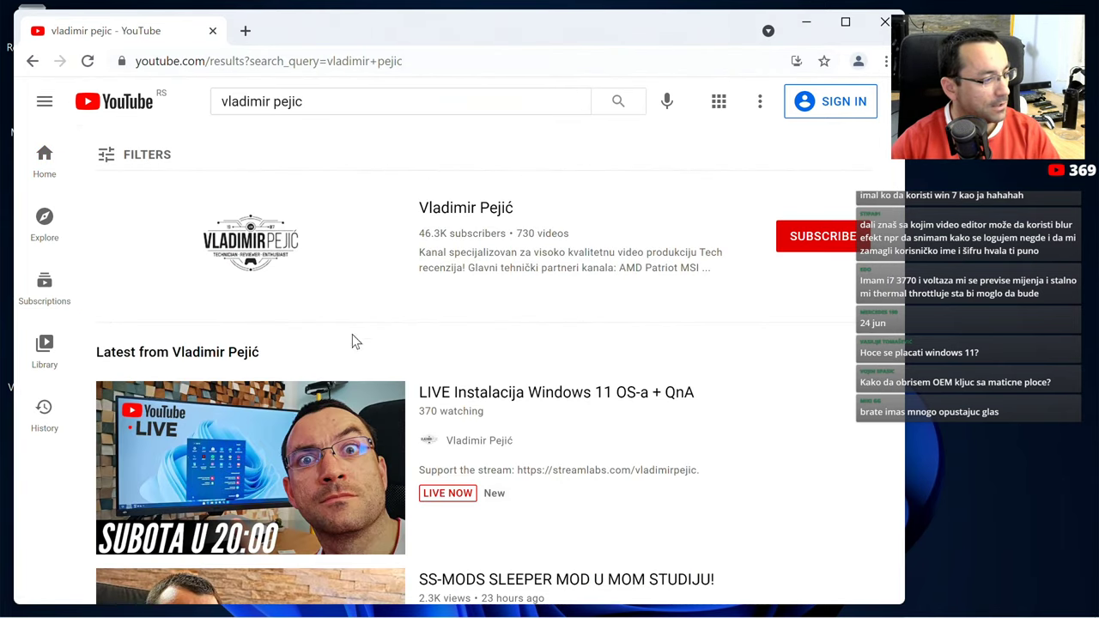
Step: Scroll the results and open 'GAMING RAČUNAR ZA OKO 250€? | 2021 EDICIJA'
{"action": "scroll", "coordinate": [327, 457], "scroll_direction": "down", "scroll_amount": 1}
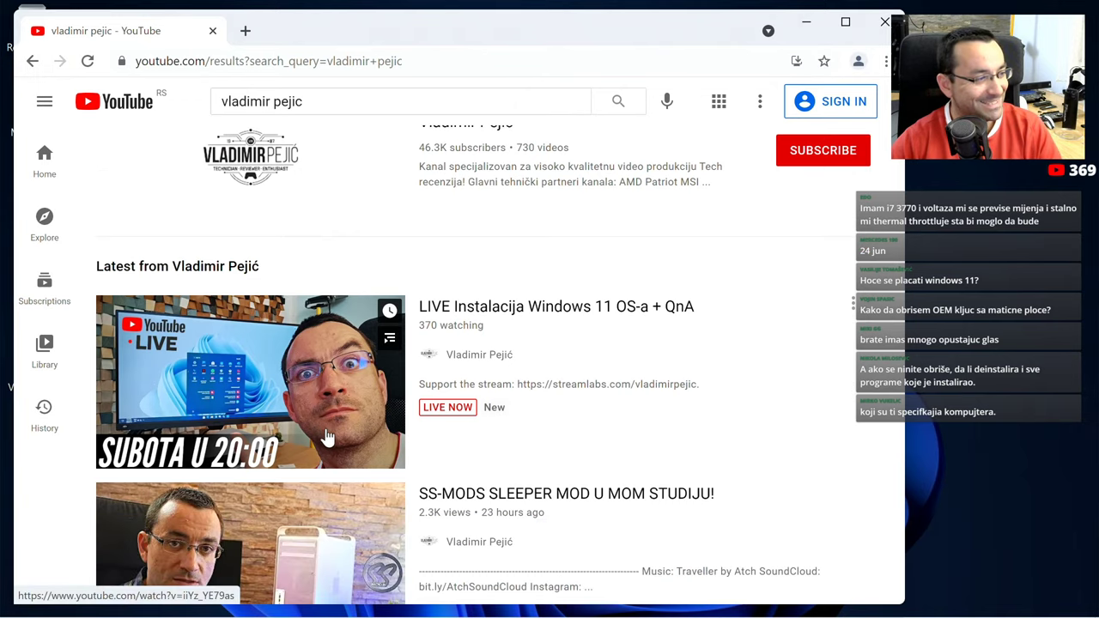
{"action": "scroll", "coordinate": [286, 354], "scroll_direction": "down", "scroll_amount": 2}
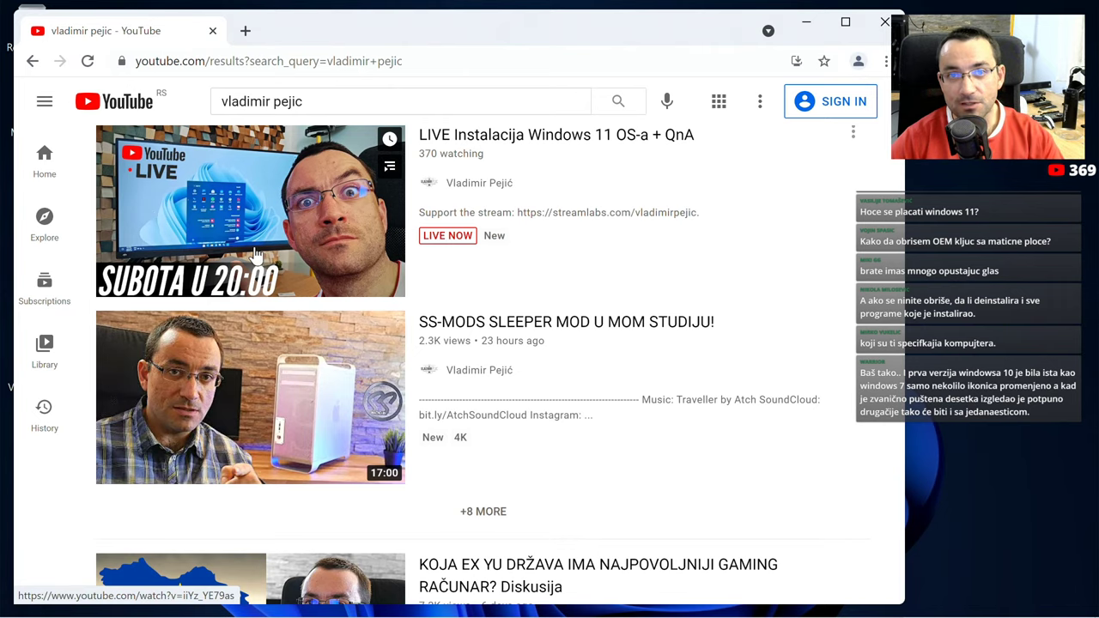
{"action": "scroll", "coordinate": [257, 335], "scroll_direction": "down", "scroll_amount": 4}
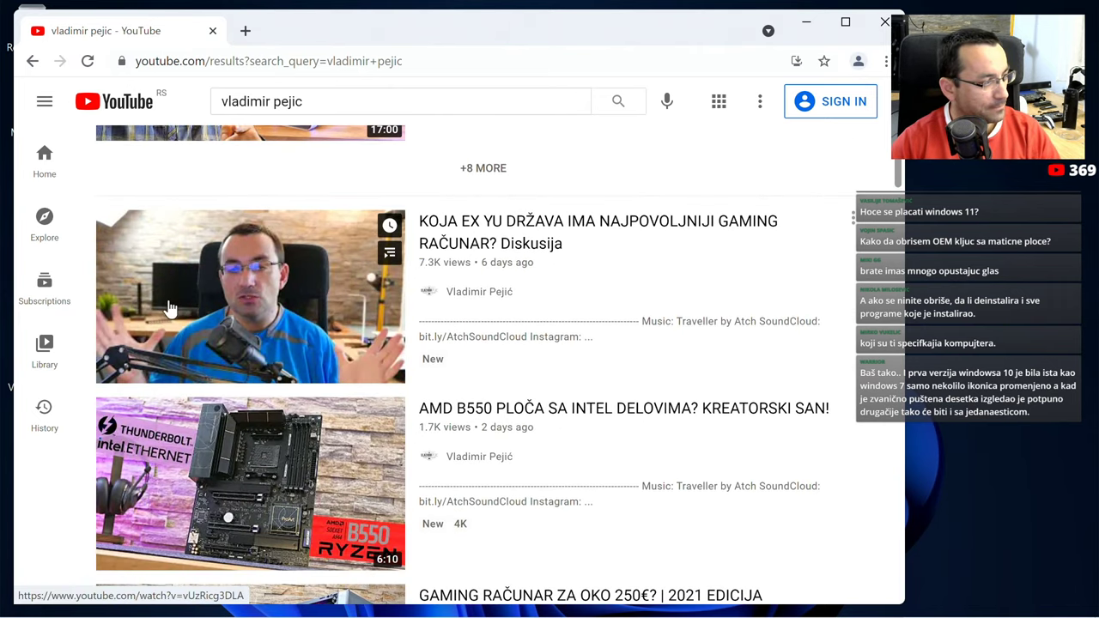
{"action": "scroll", "coordinate": [312, 351], "scroll_direction": "down", "scroll_amount": 4}
{"action": "mouse_move", "coordinate": [315, 360]}
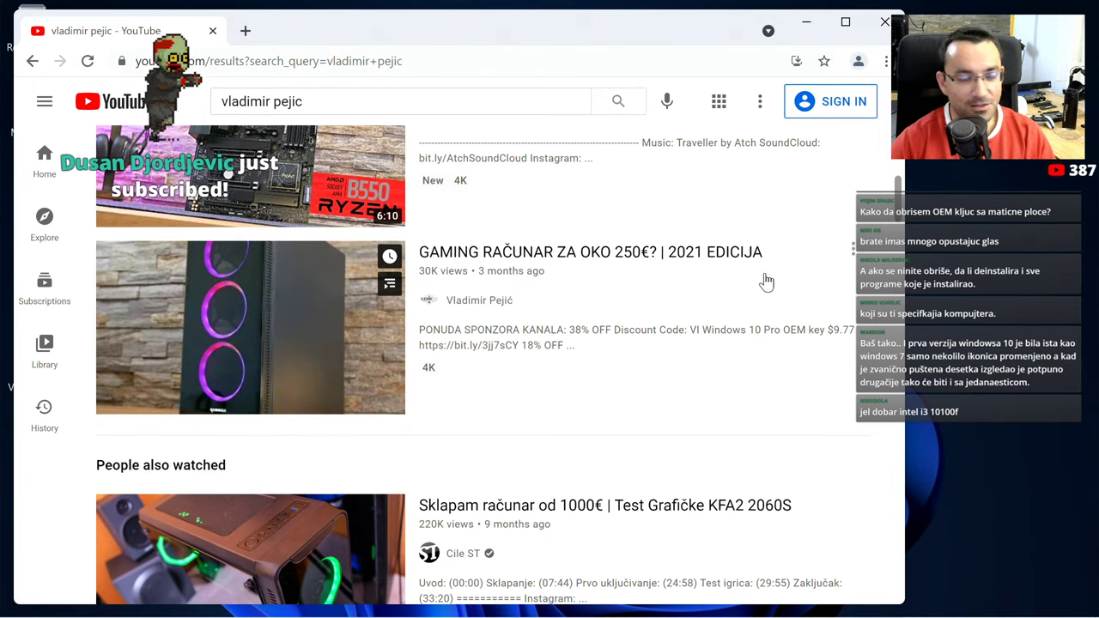
{"action": "left_click", "coordinate": [253, 313]}
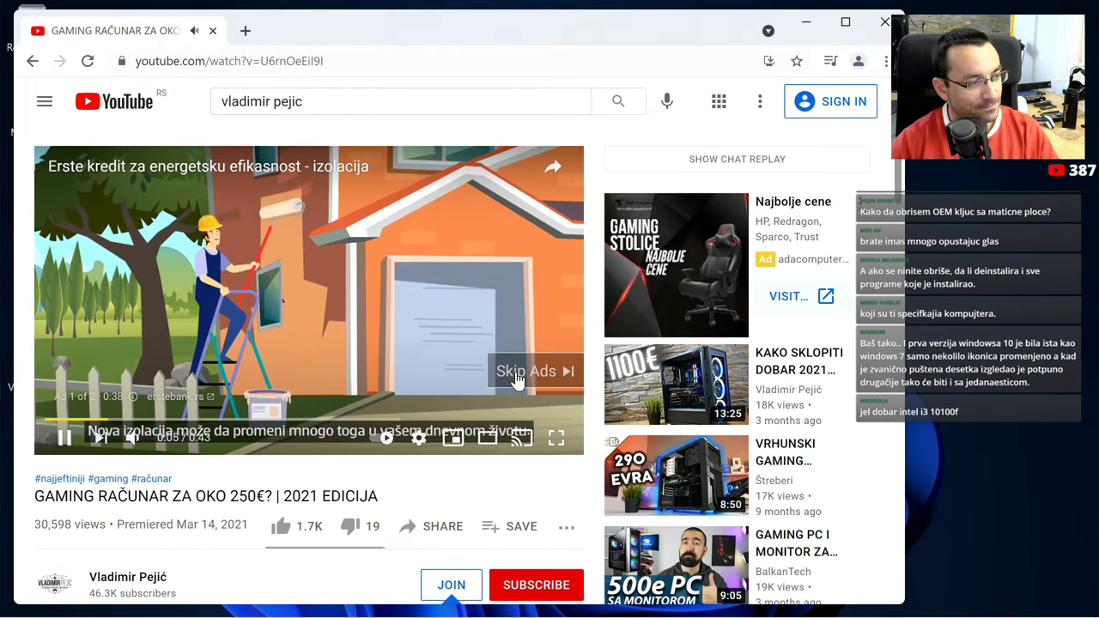
Step: Skip the ads, set video quality to 2160p, and dismiss the YouTube Premium offer
{"action": "left_click", "coordinate": [518, 371]}
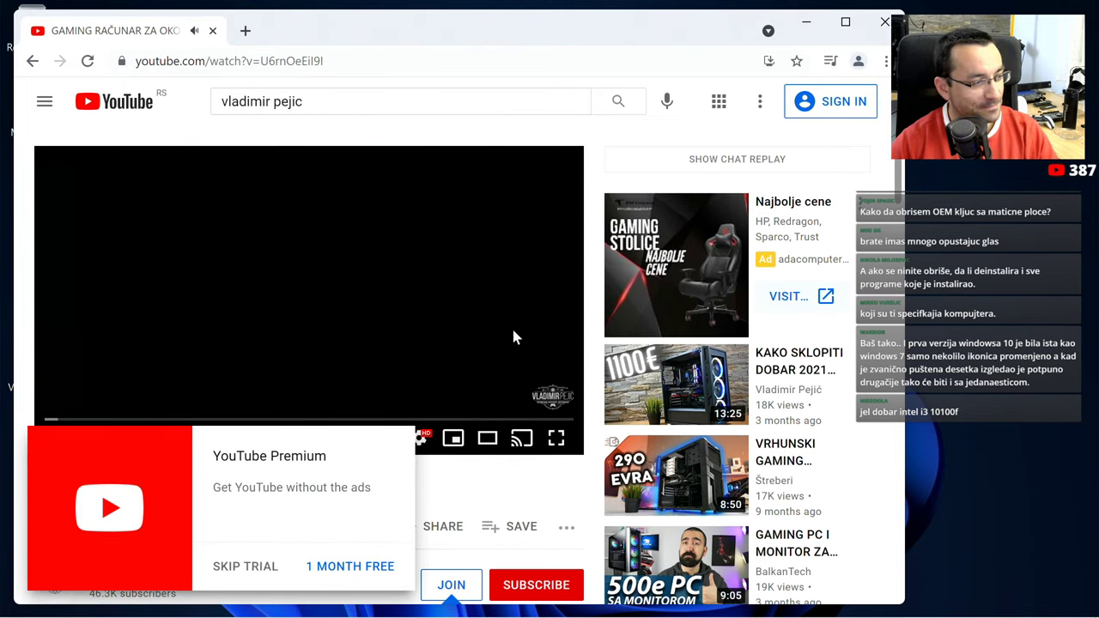
{"action": "left_click", "coordinate": [423, 439]}
{"action": "left_click", "coordinate": [494, 385]}
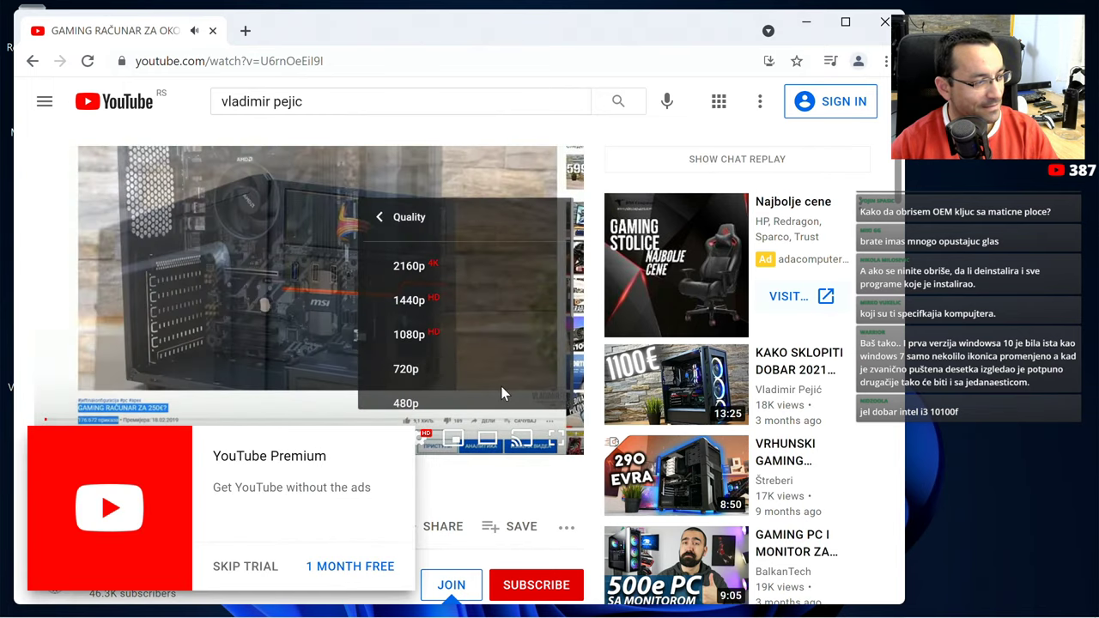
{"action": "left_click", "coordinate": [411, 268]}
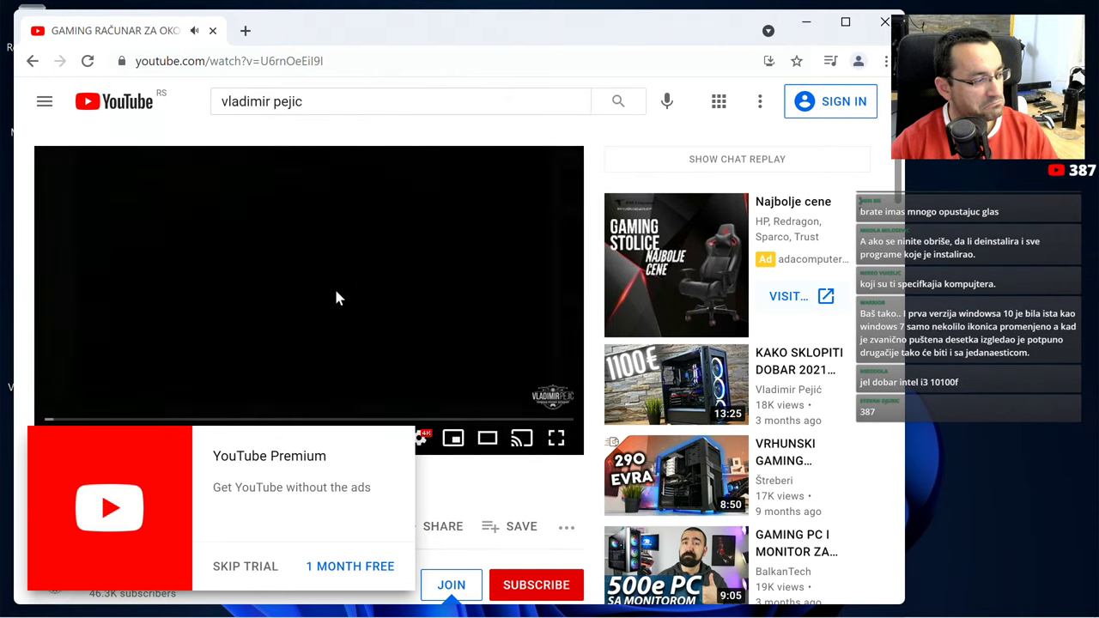
{"action": "left_click", "coordinate": [251, 566]}
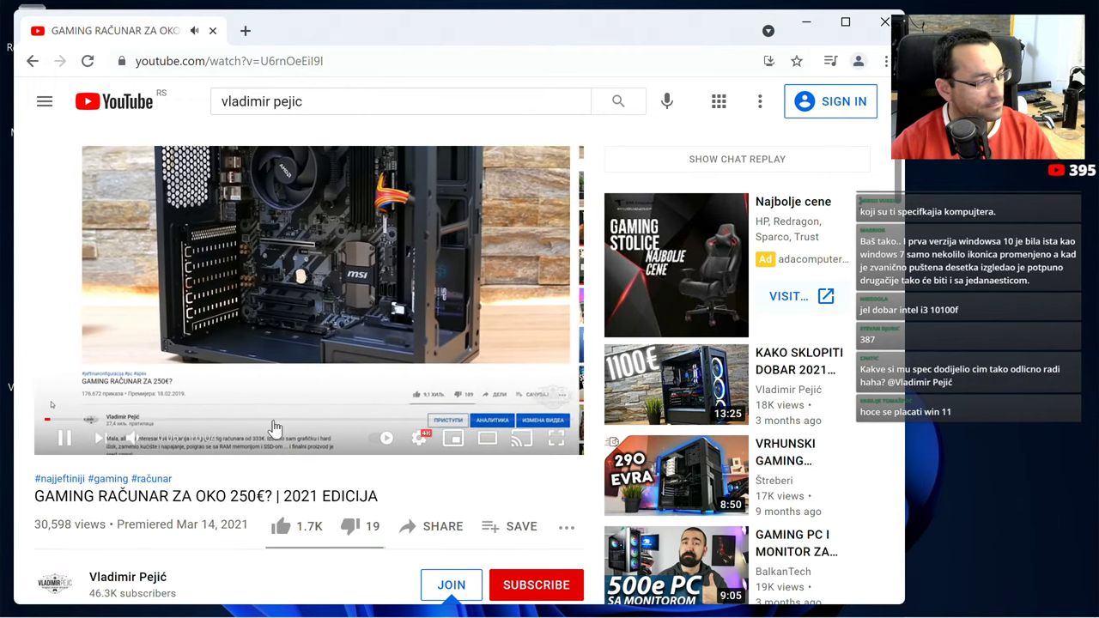
Step: Skim the video to about 3:37 and 5:07, then close Chrome
{"action": "left_click", "coordinate": [236, 419]}
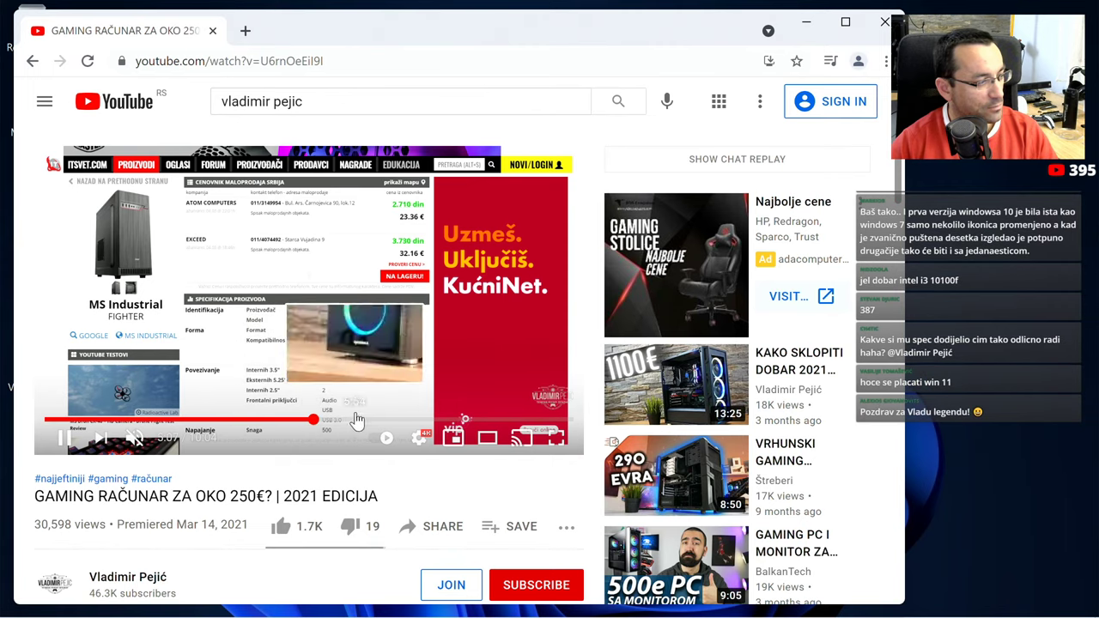
{"action": "left_click", "coordinate": [318, 420]}
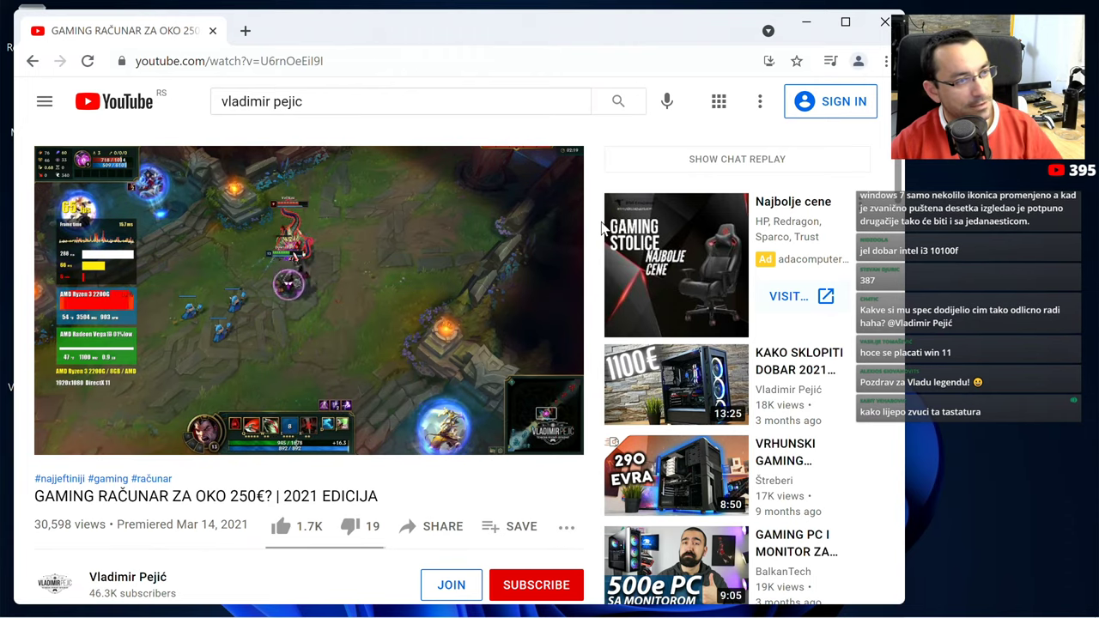
{"action": "left_click", "coordinate": [213, 30]}
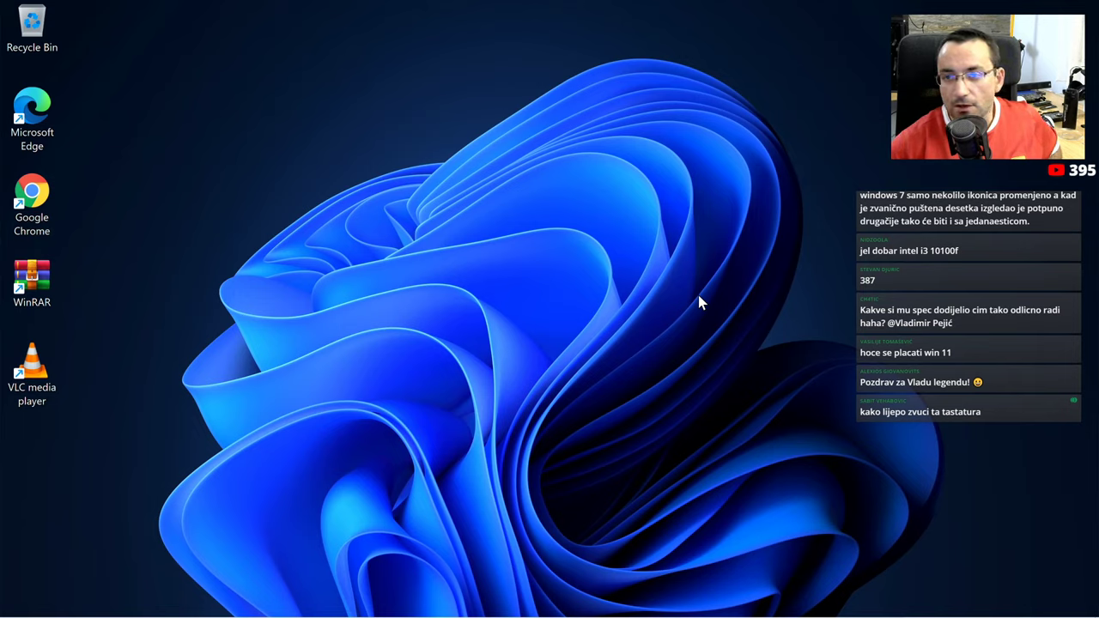
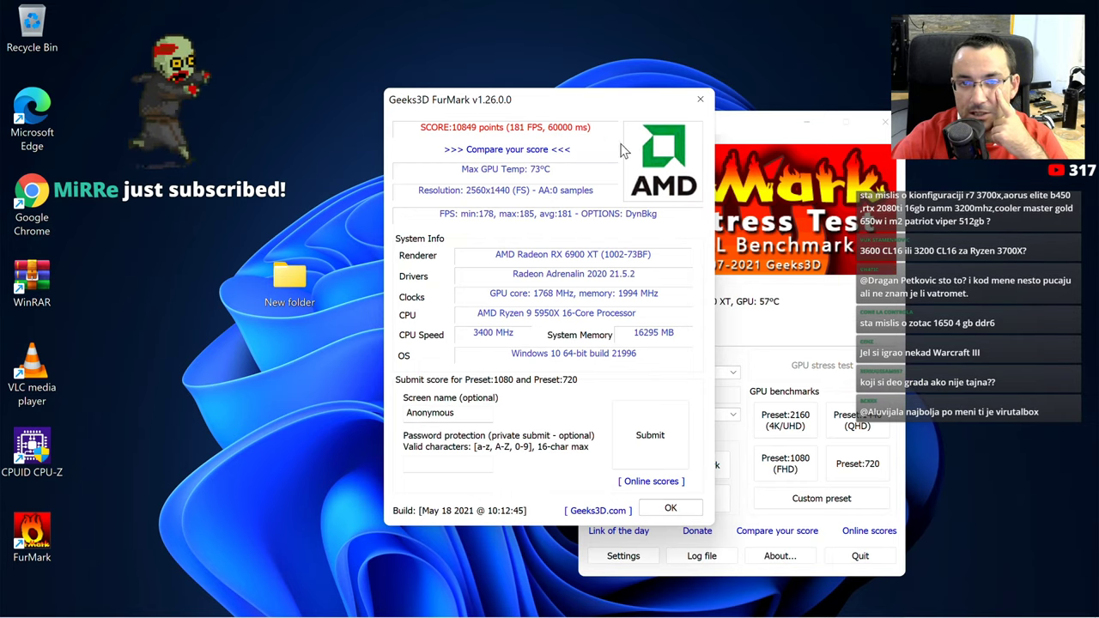
Step: Shift the 1440p score window (10849 points) and the main FurMark window over to the left
{"action": "left_click_drag", "start_coordinate": [585, 103], "coordinate": [432, 100]}
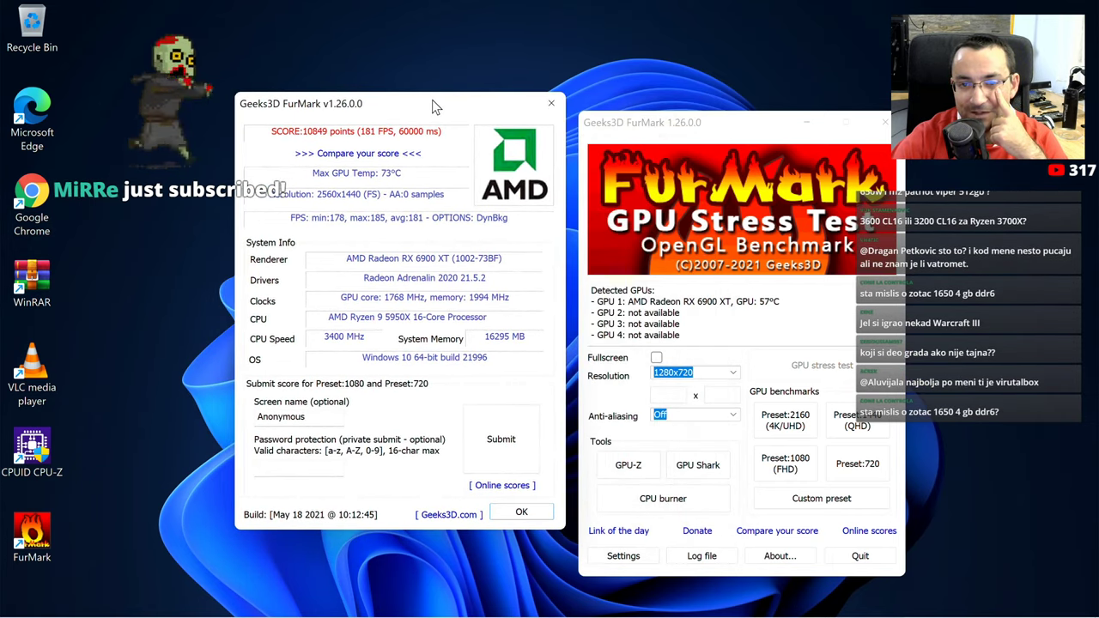
{"action": "left_click_drag", "start_coordinate": [687, 129], "coordinate": [659, 106]}
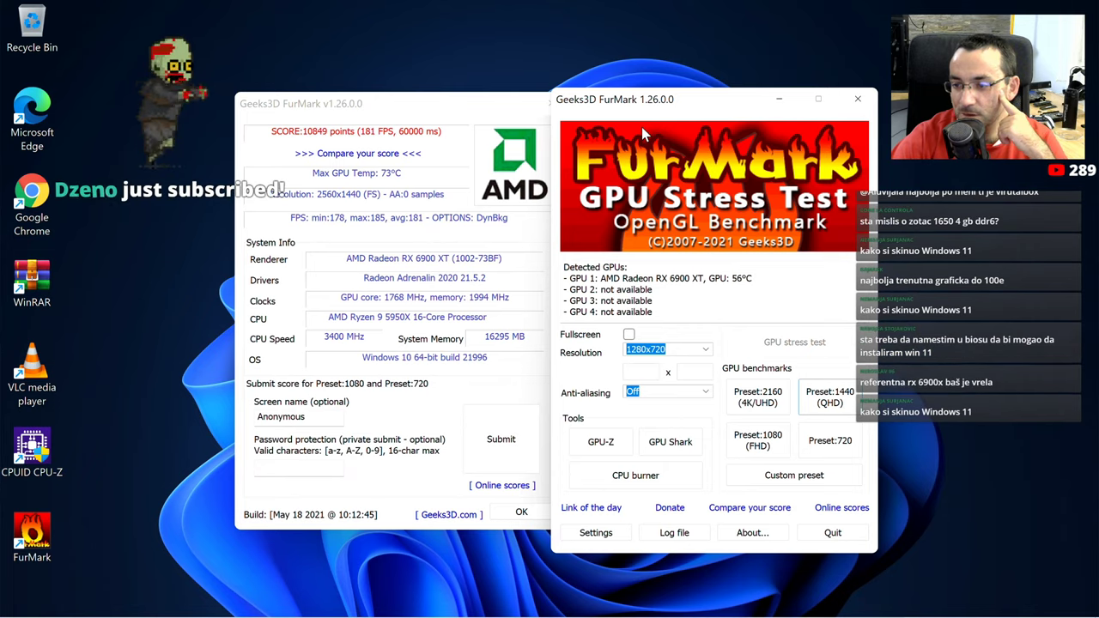
{"action": "left_click", "coordinate": [486, 110]}
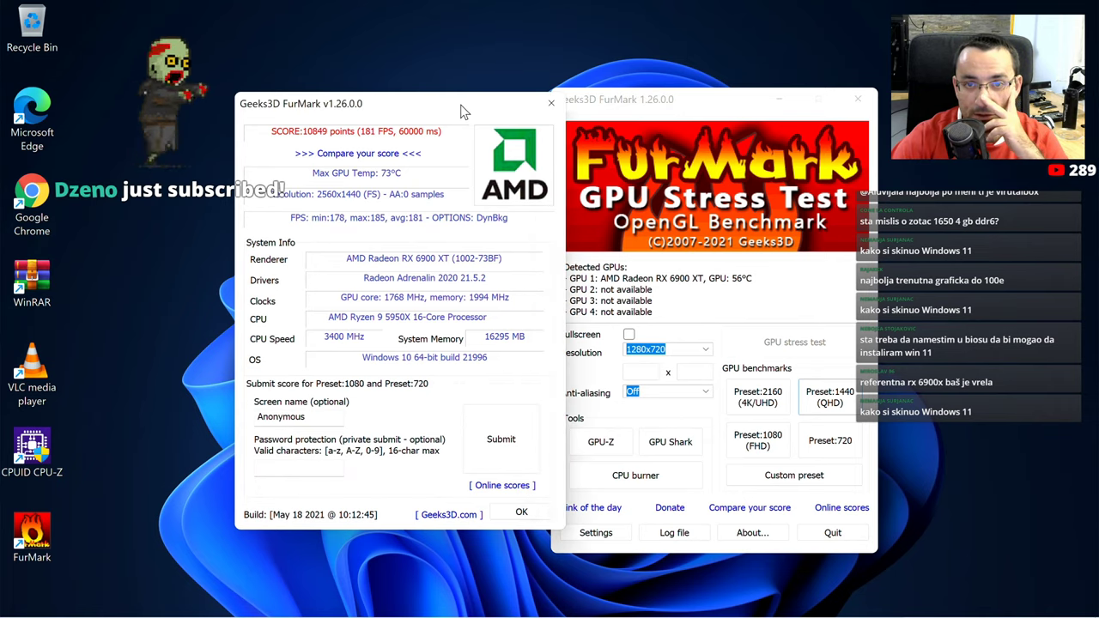
{"action": "left_click_drag", "start_coordinate": [486, 109], "coordinate": [431, 141]}
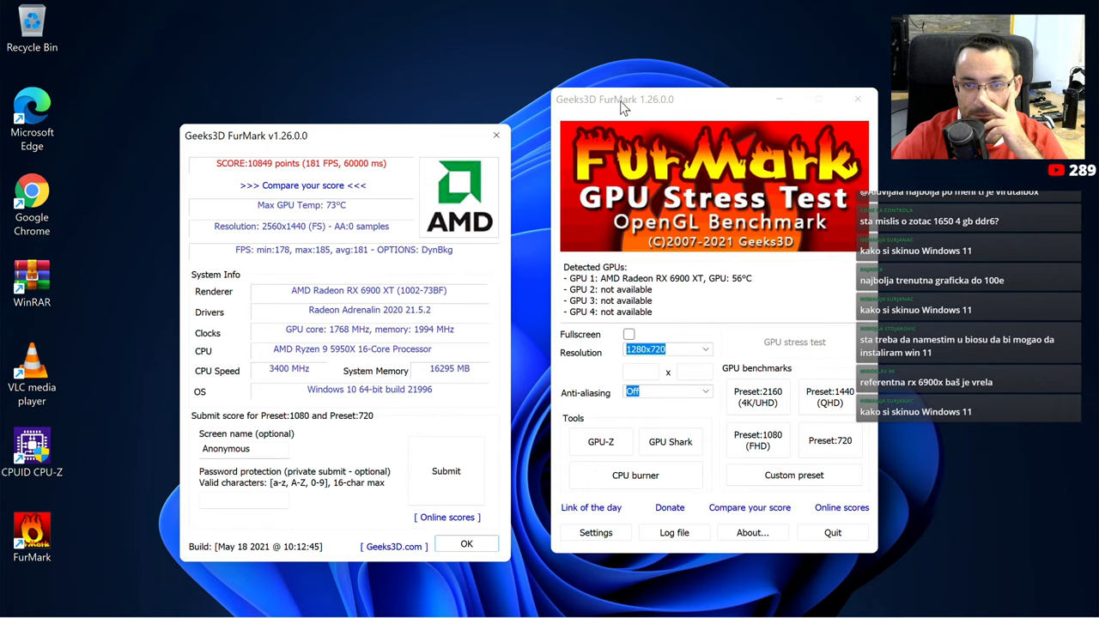
{"action": "left_click_drag", "start_coordinate": [620, 101], "coordinate": [583, 135]}
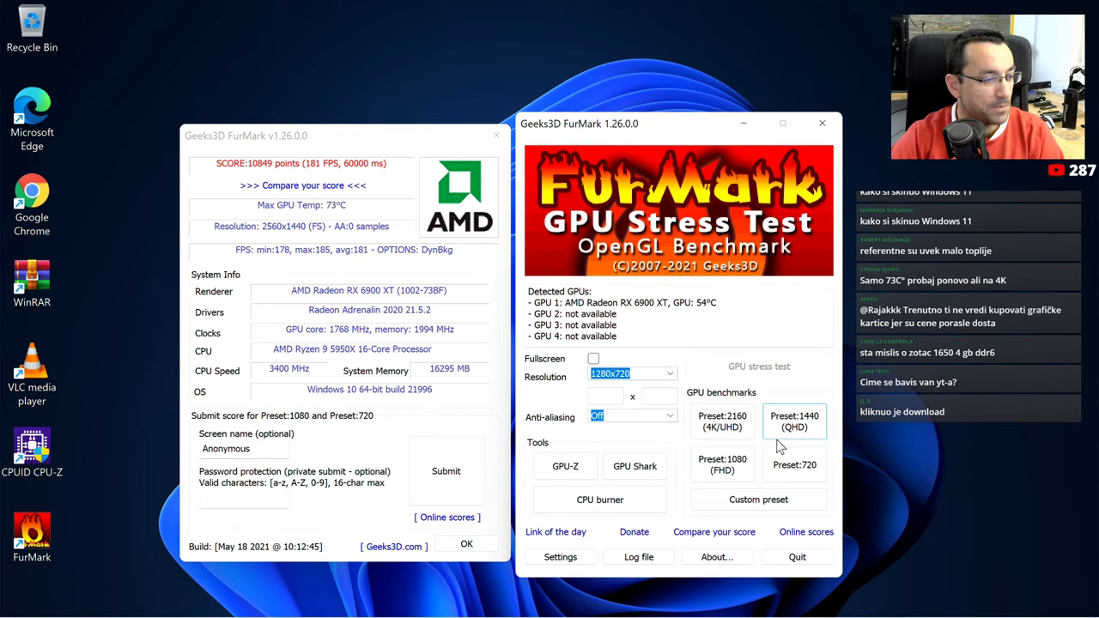
Step: Run the 2160 (4K) preset past its caution warning to 6626 points, dismiss both score windows, and quit
{"action": "left_click", "coordinate": [724, 430]}
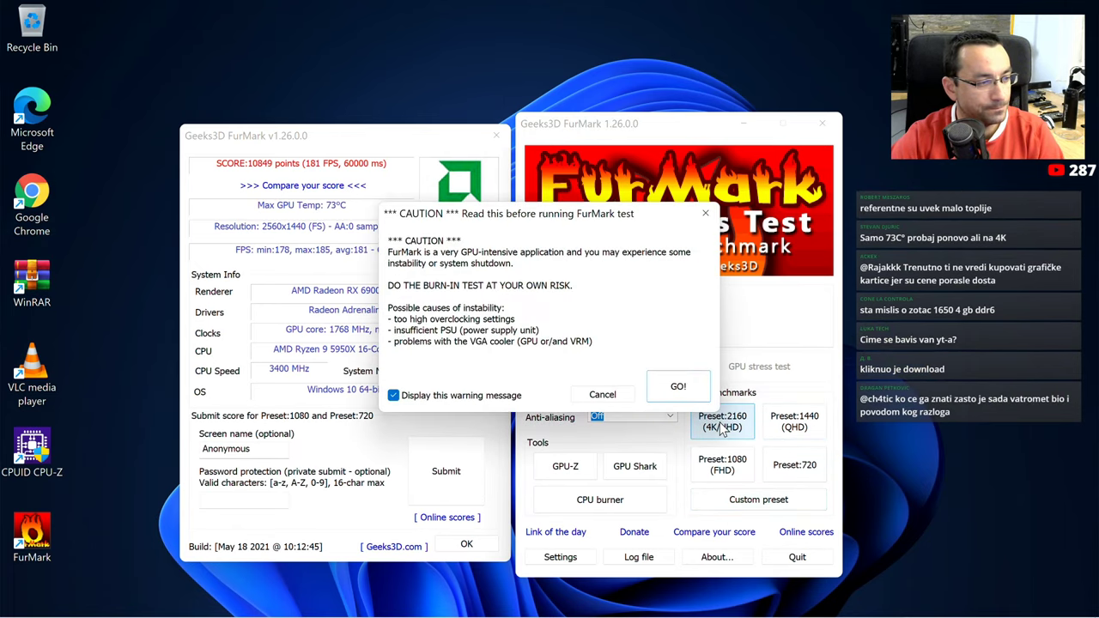
{"action": "left_click", "coordinate": [688, 388]}
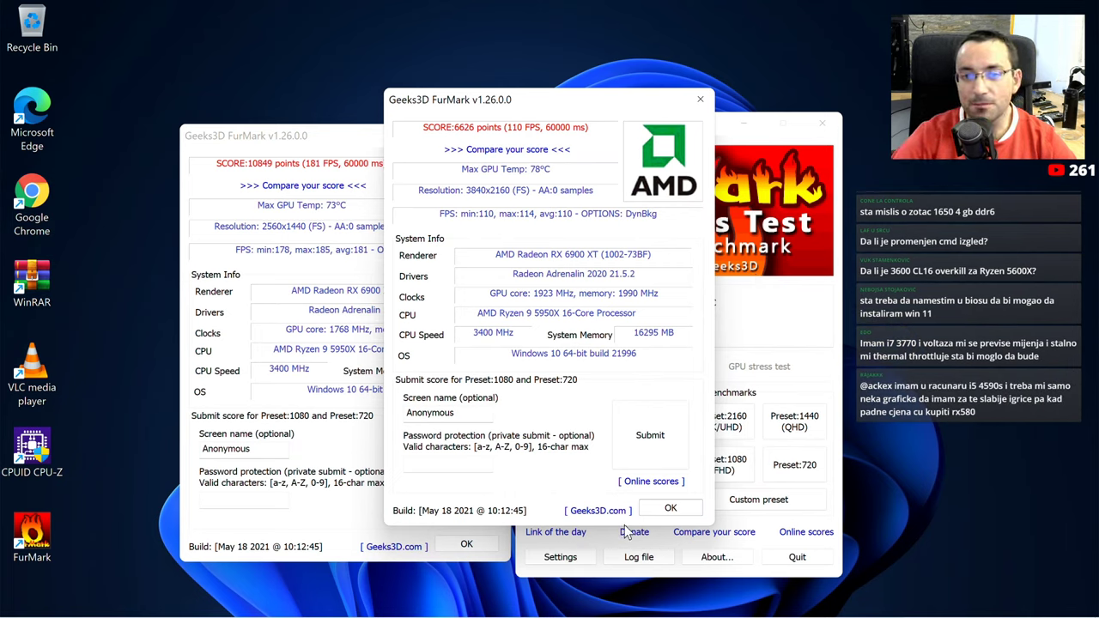
{"action": "left_click", "coordinate": [659, 510]}
{"action": "left_click", "coordinate": [466, 544]}
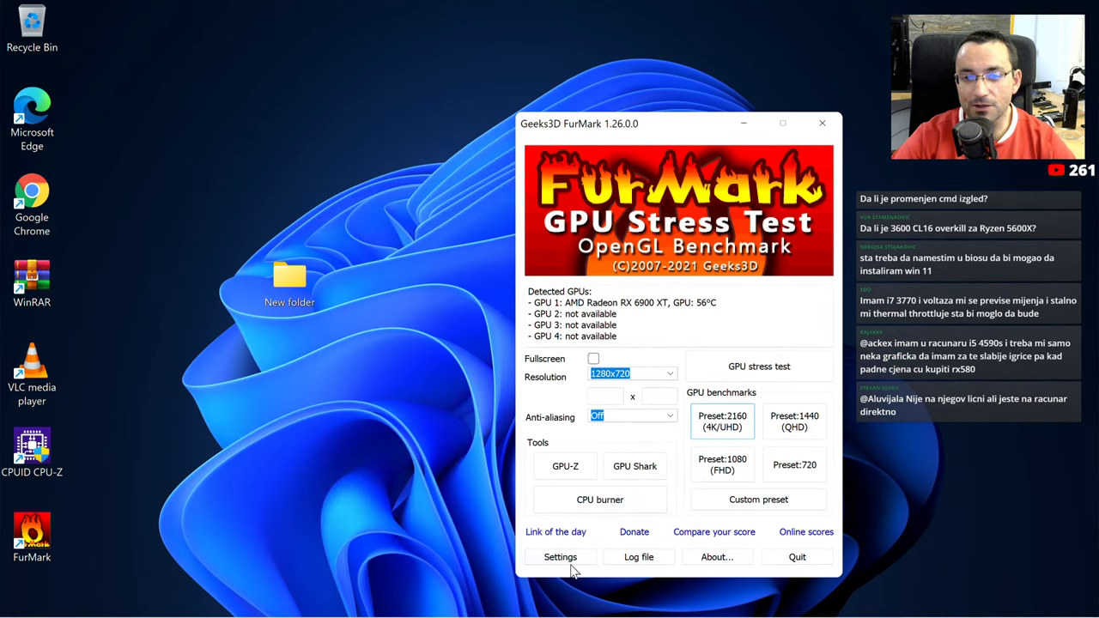
{"action": "left_click", "coordinate": [797, 558]}
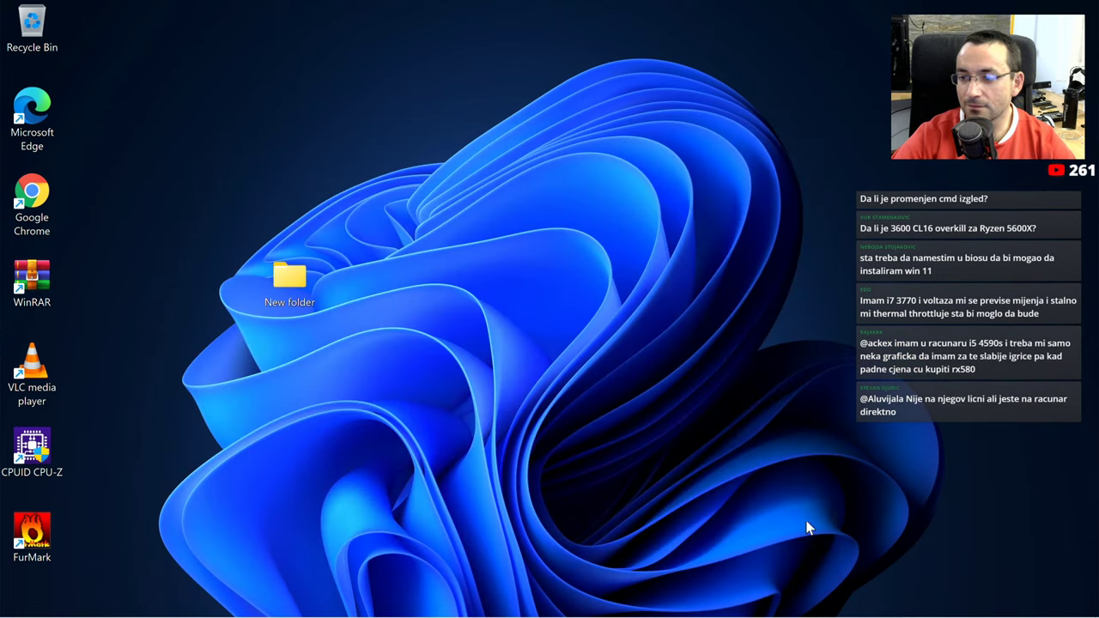
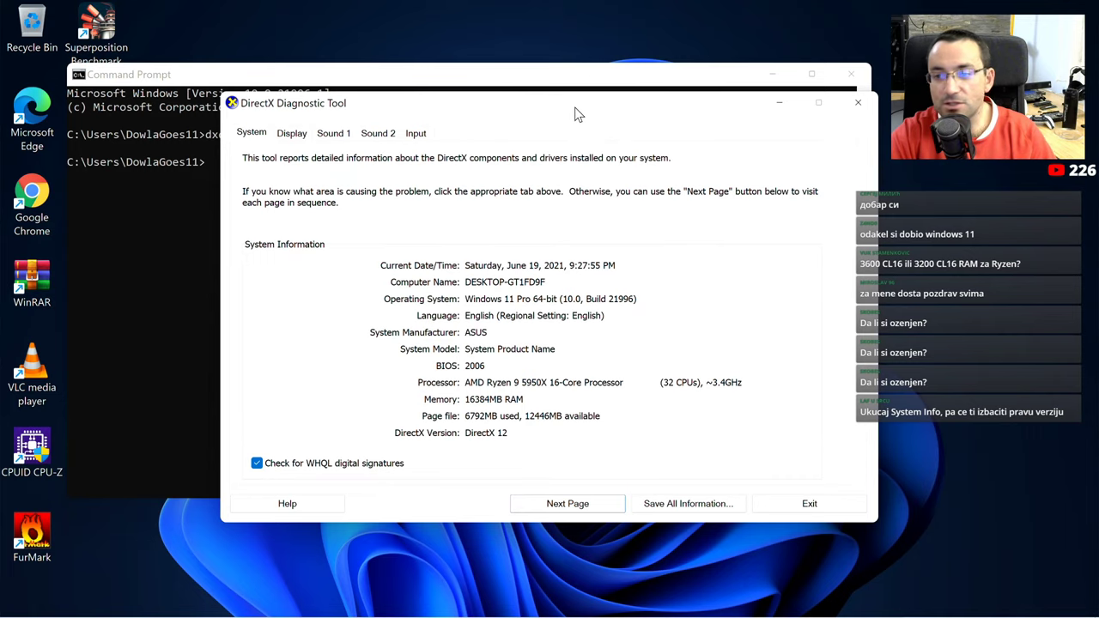
Step: Shift the DirectX Diagnostic Tool window left, then close it
{"action": "left_click_drag", "start_coordinate": [575, 107], "coordinate": [480, 106]}
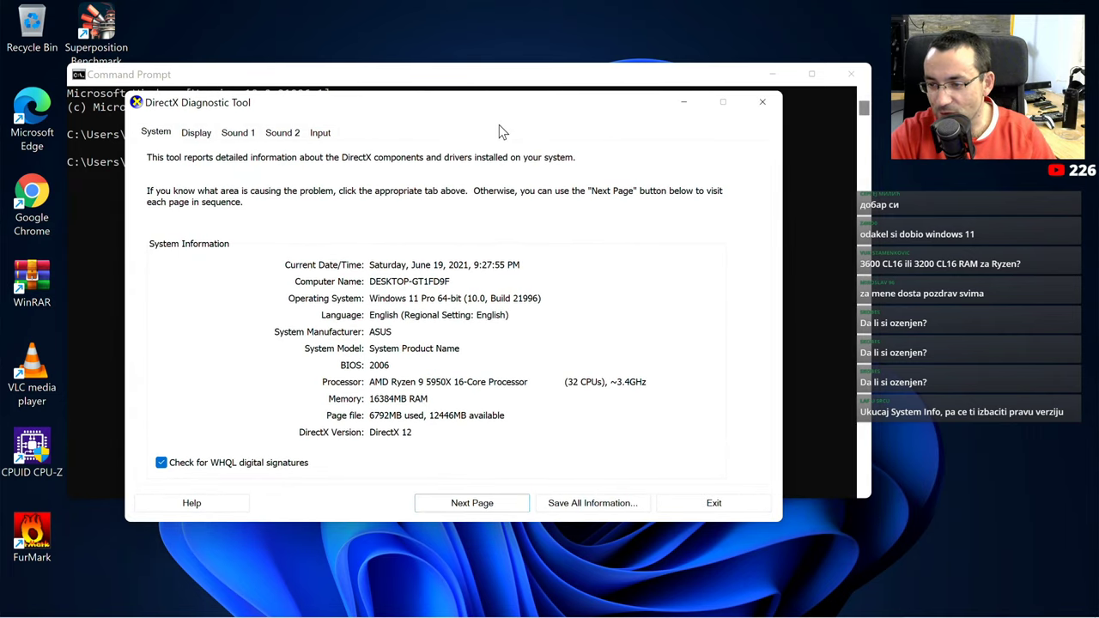
{"action": "left_click", "coordinate": [762, 102]}
Step: Close the Command Prompt window
{"action": "left_click", "coordinate": [851, 74]}
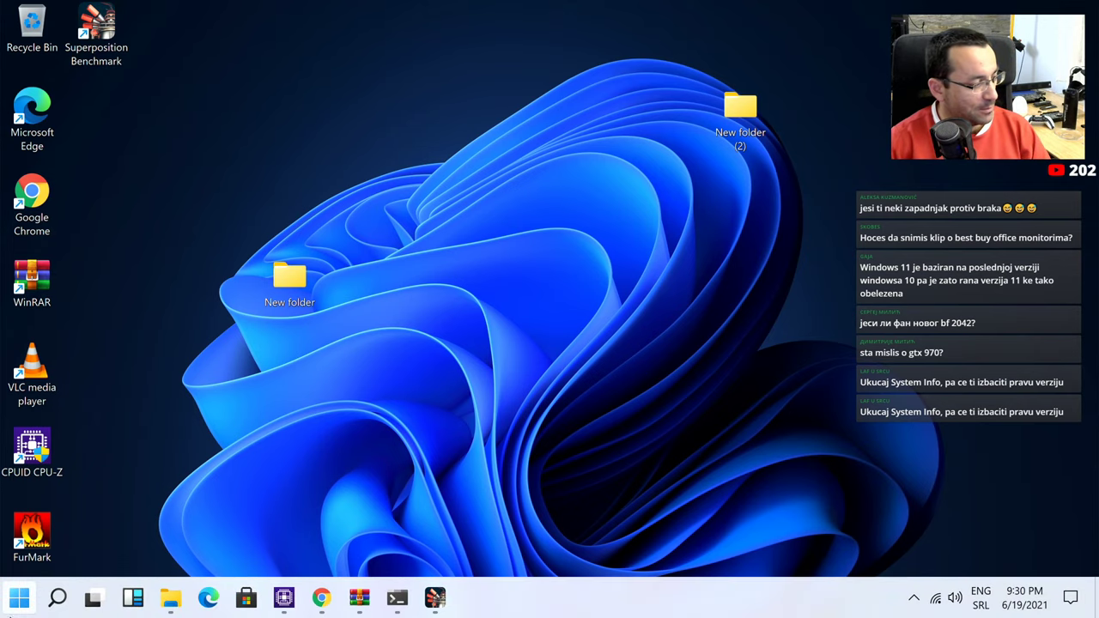
Step: Search Start for 'system info' and launch System Information
{"action": "left_click", "coordinate": [14, 610]}
{"action": "type", "text": "s"}
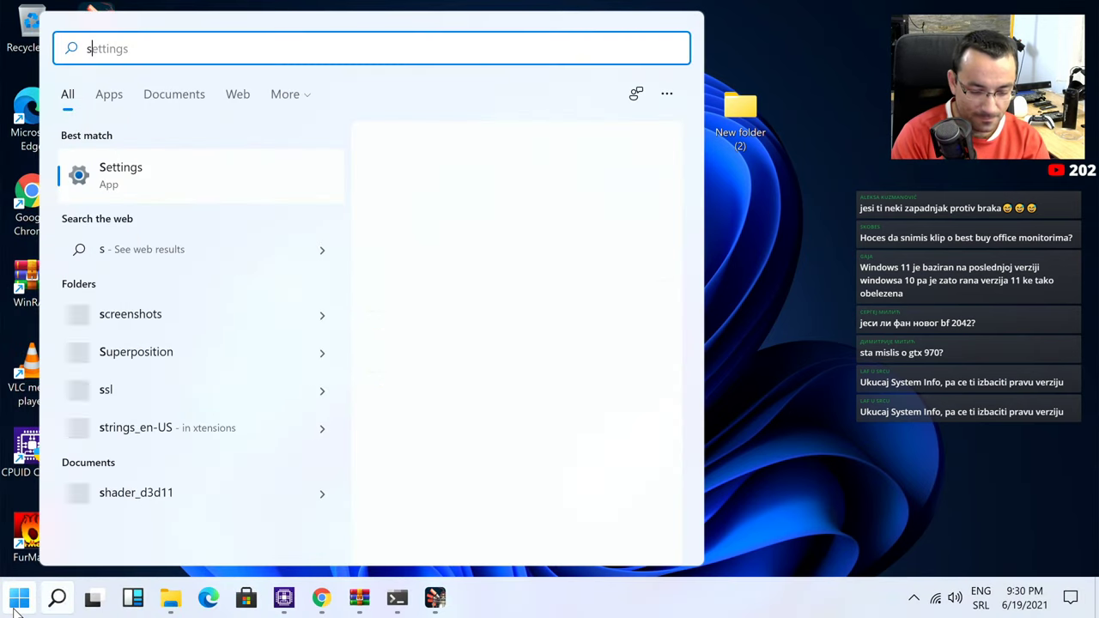
{"action": "type", "text": "ystem info"}
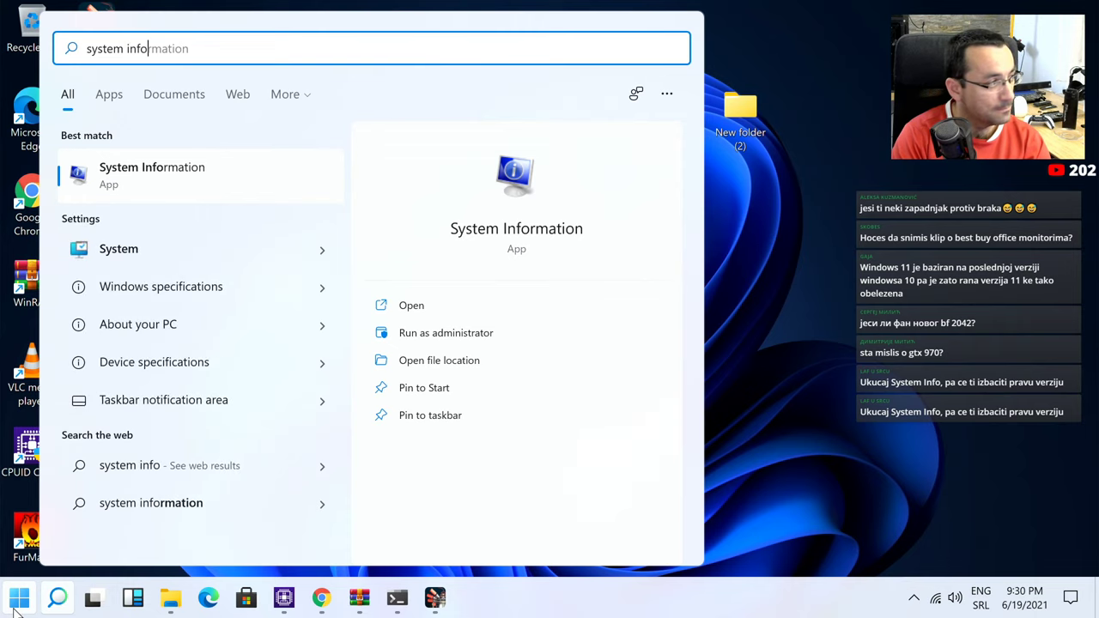
{"action": "key", "text": "Return"}
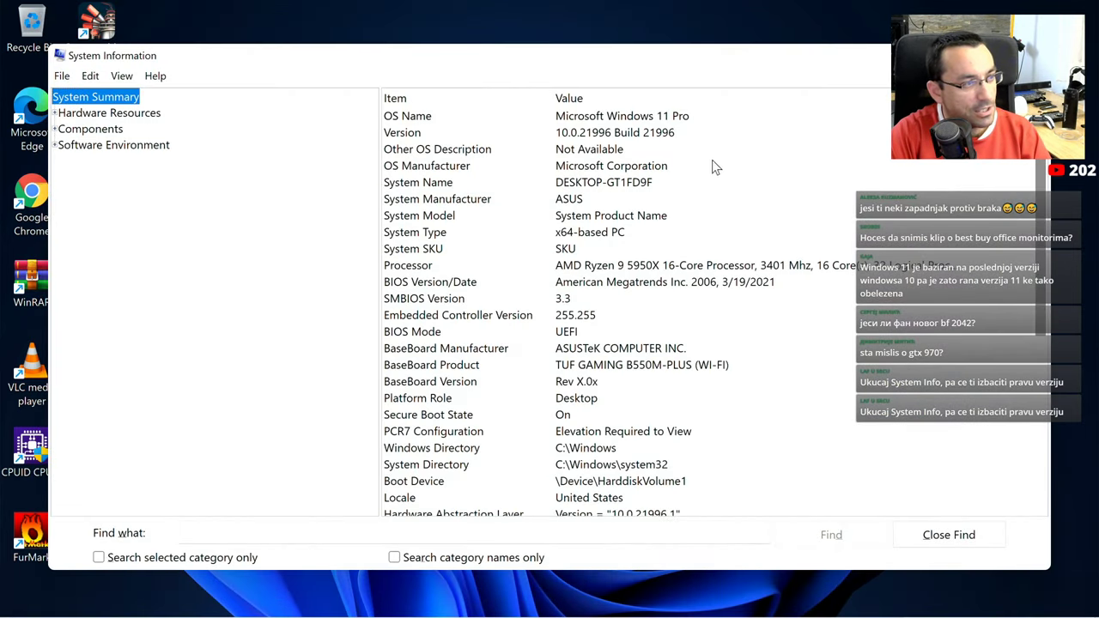
{"action": "left_click", "coordinate": [595, 136]}
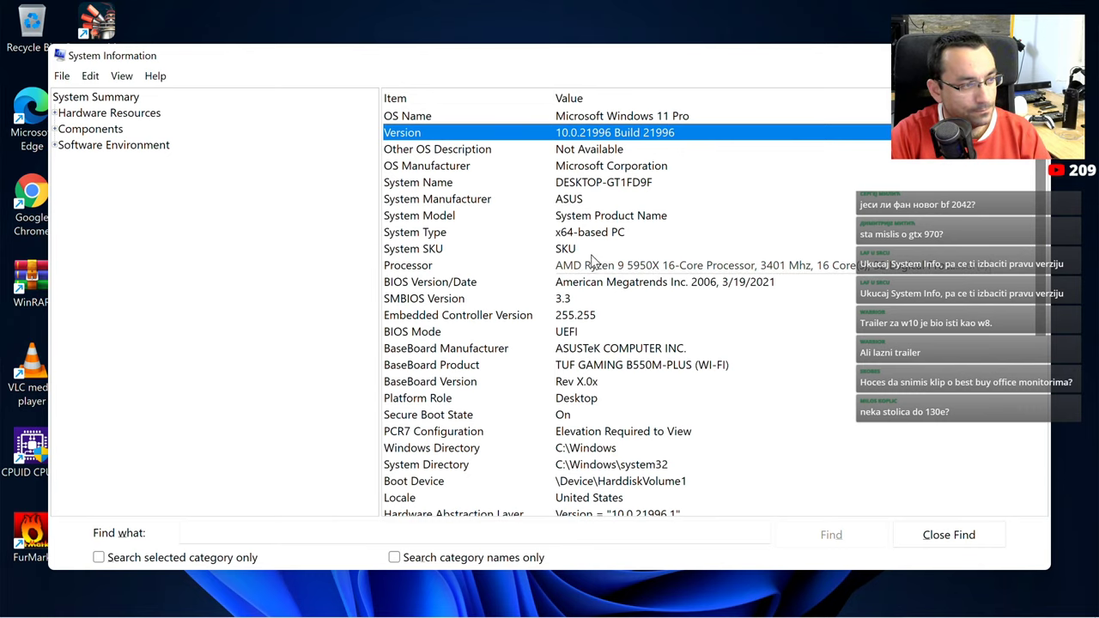
{"action": "scroll", "coordinate": [601, 350], "scroll_direction": "down", "scroll_amount": 6}
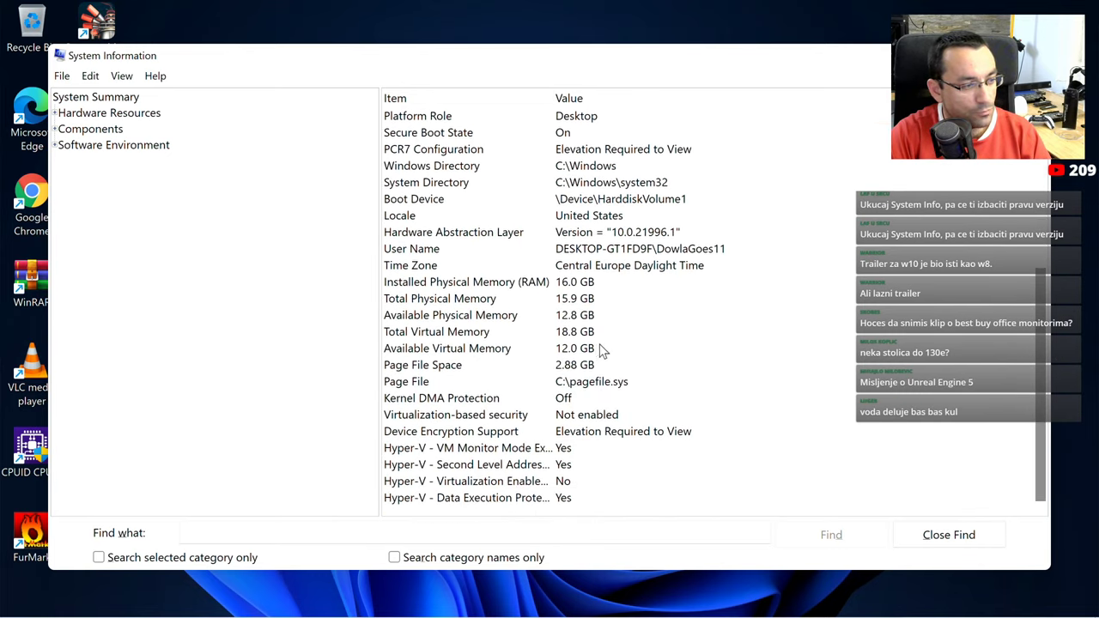
{"action": "scroll", "coordinate": [593, 385], "scroll_direction": "up", "scroll_amount": 4}
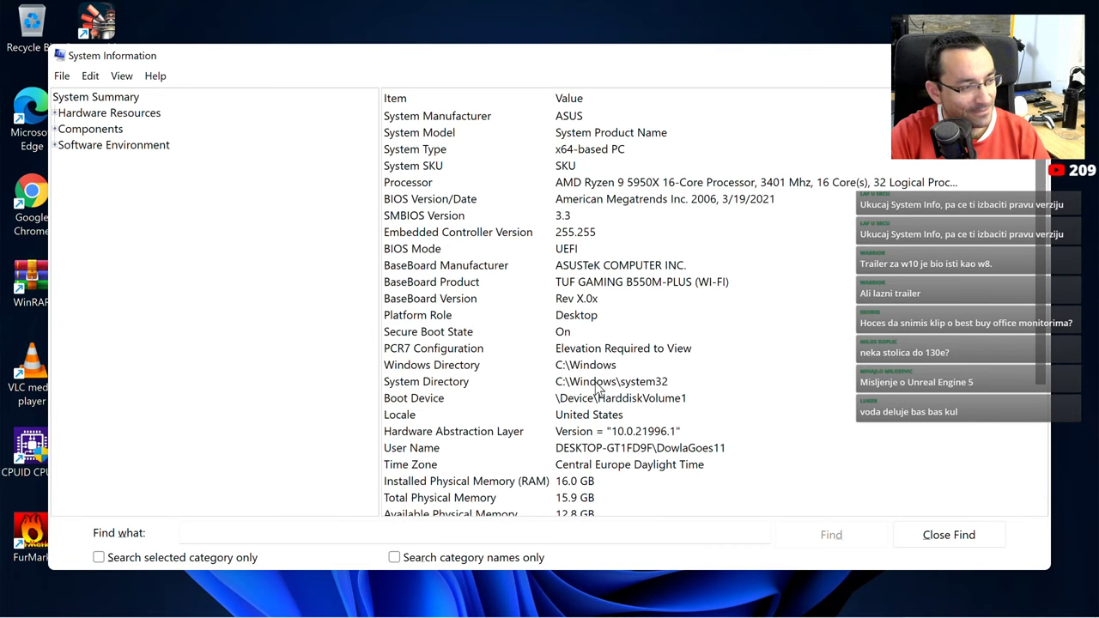
{"action": "scroll", "coordinate": [597, 388], "scroll_direction": "down", "scroll_amount": 3}
{"action": "scroll", "coordinate": [601, 395], "scroll_direction": "up", "scroll_amount": 5}
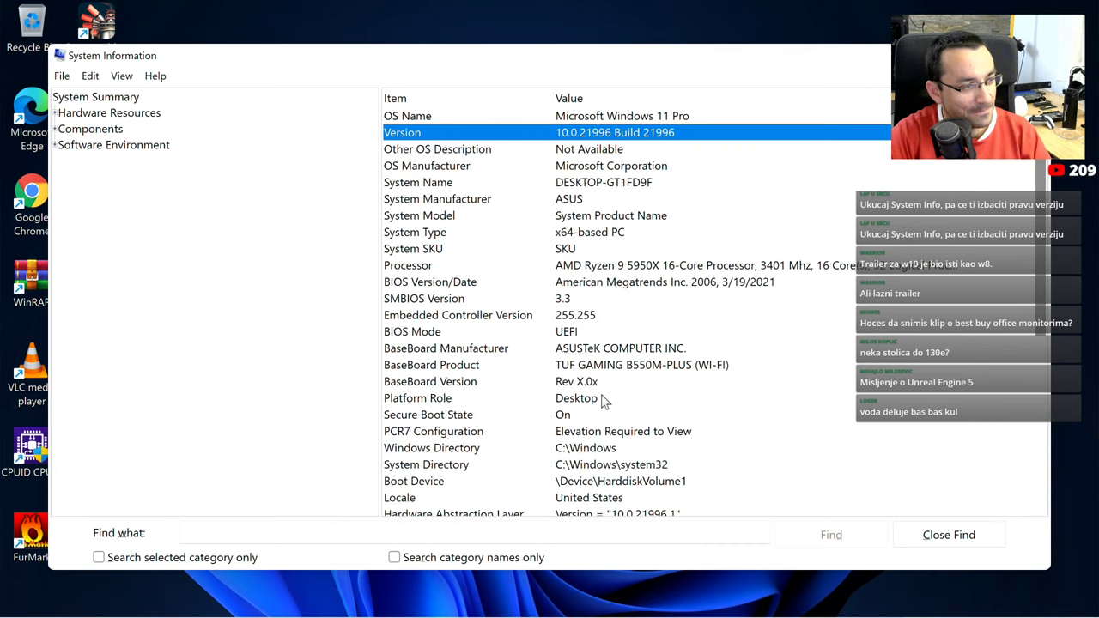